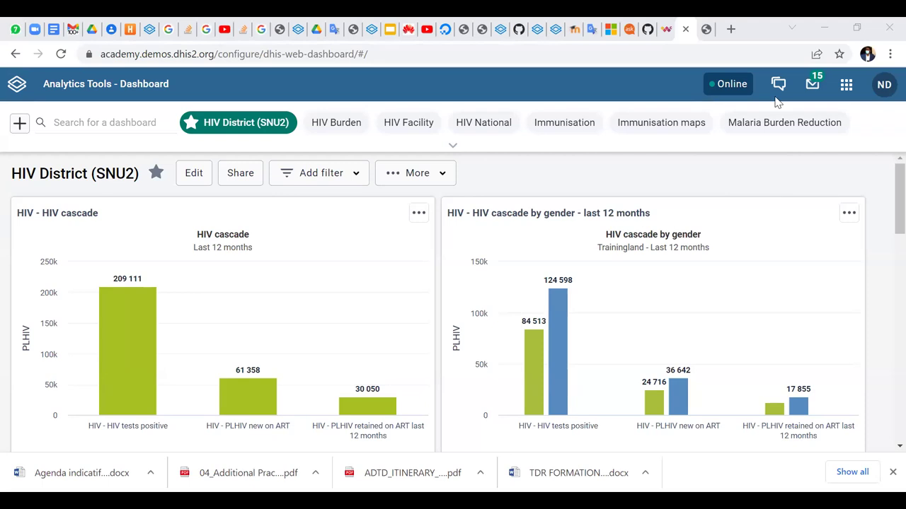
# Step: Search the apps for "mai" and open the Maintenance app
pyautogui.click(847, 86)
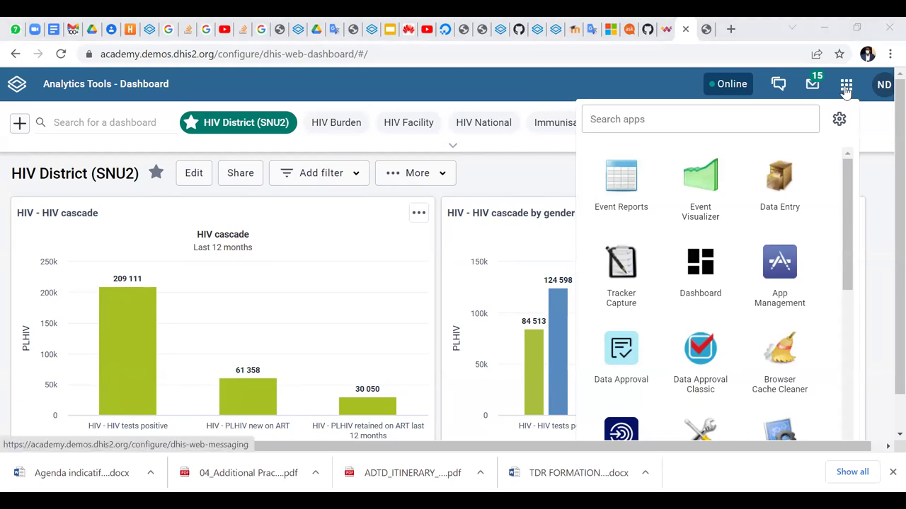
pyautogui.scroll(-1, 667, 222)
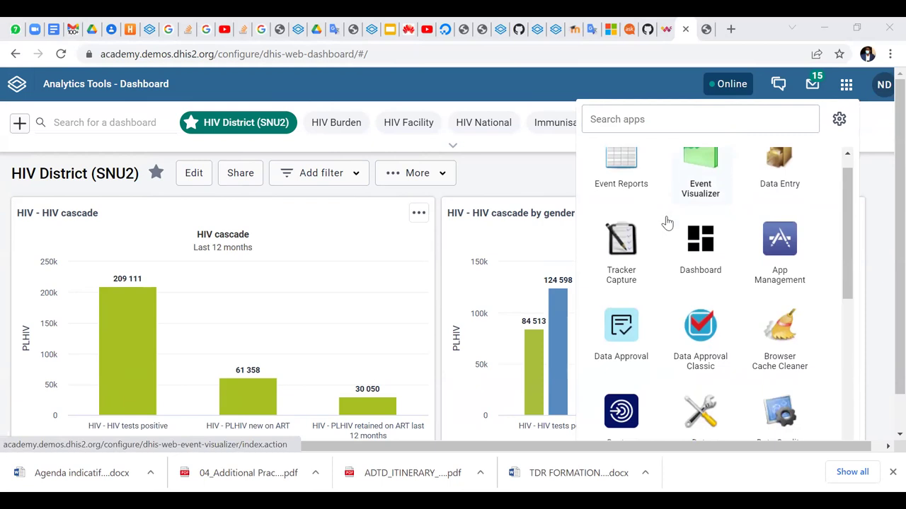
pyautogui.click(633, 131)
pyautogui.write('ma')
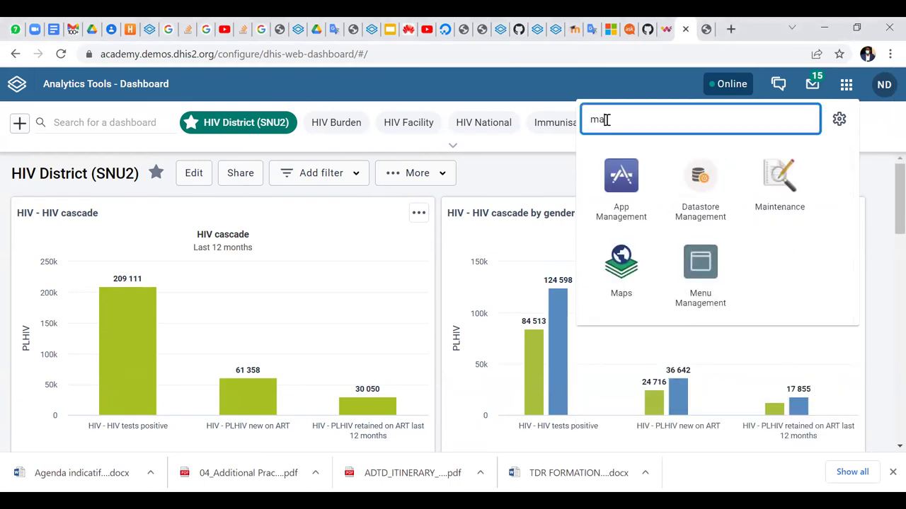
pyautogui.write('i')
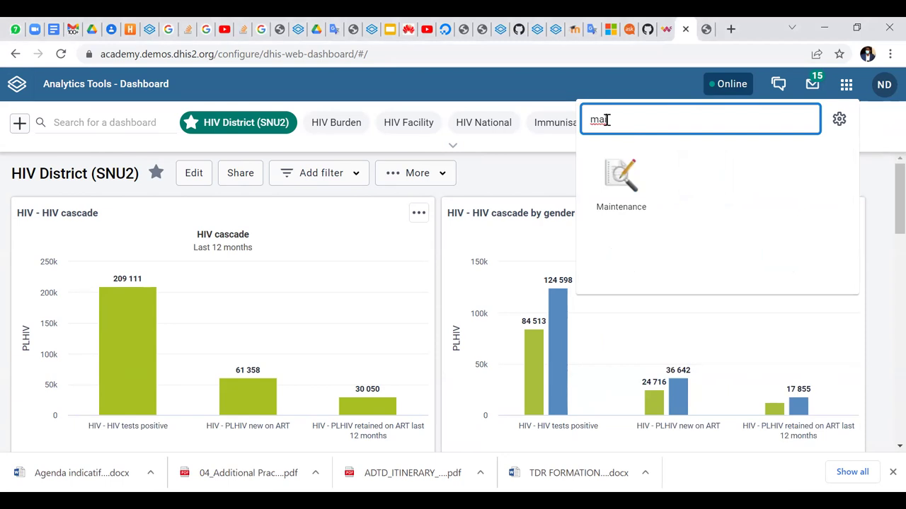
pyautogui.click(619, 185)
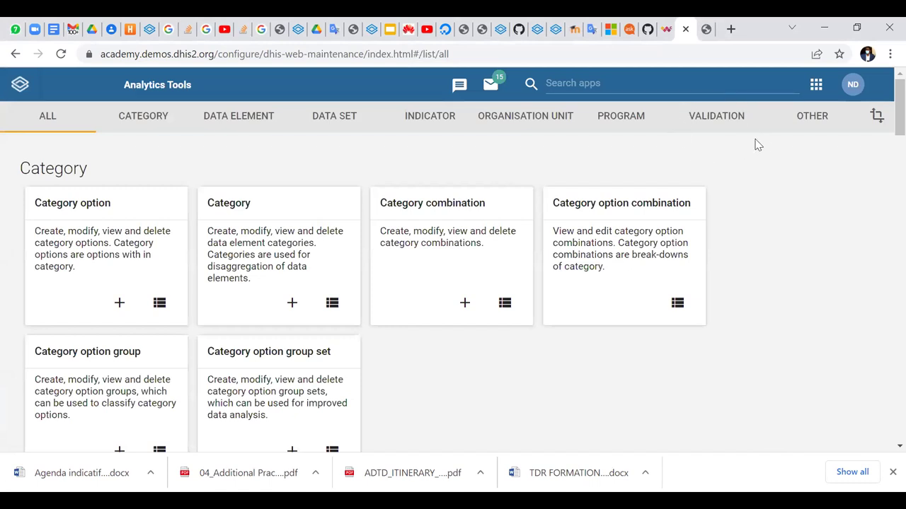
# Step: Open the list of existing validation rules in the Validation section and look through it, returning to Chrome from the Word guide
pyautogui.click(715, 121)
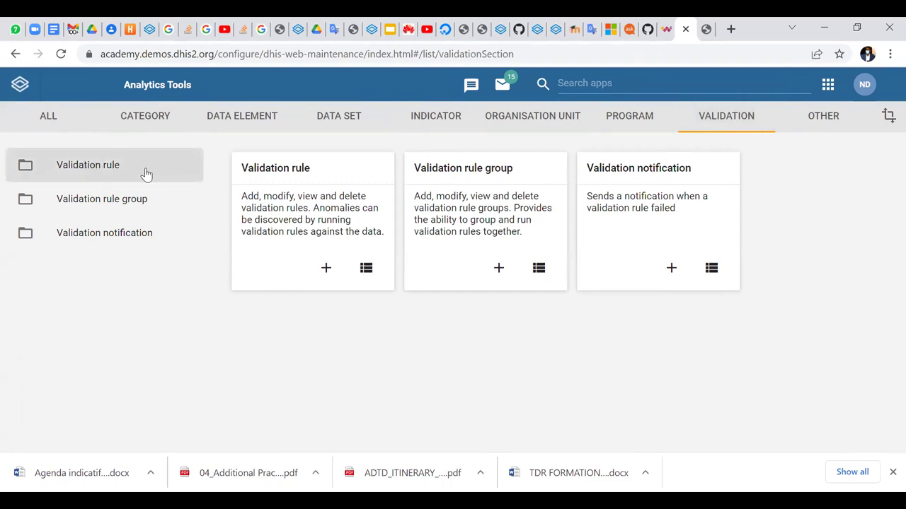
pyautogui.click(268, 171)
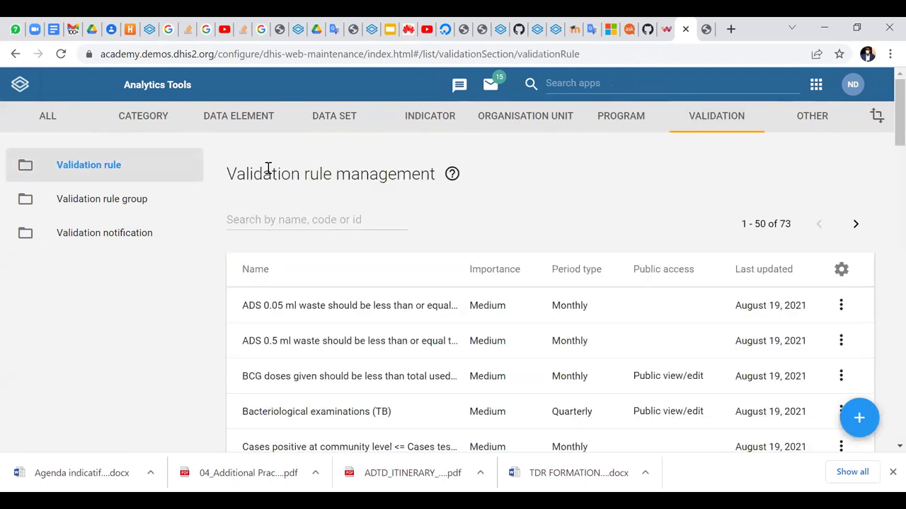
pyautogui.scroll(-20, 313, 272)
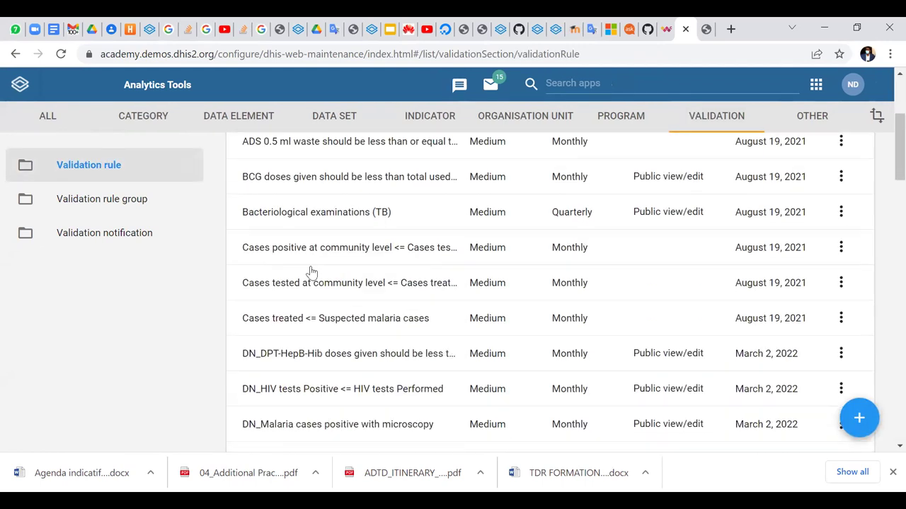
pyautogui.scroll(-5, 311, 272)
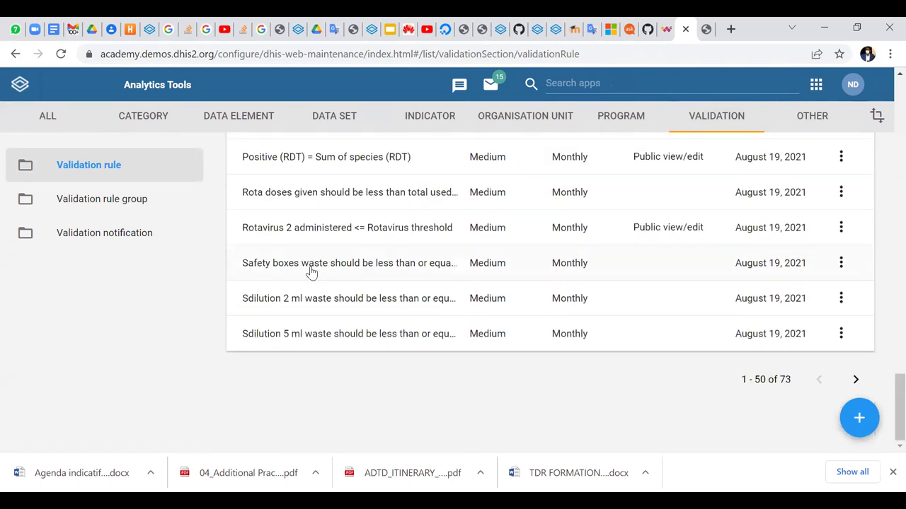
pyautogui.scroll(20, 311, 272)
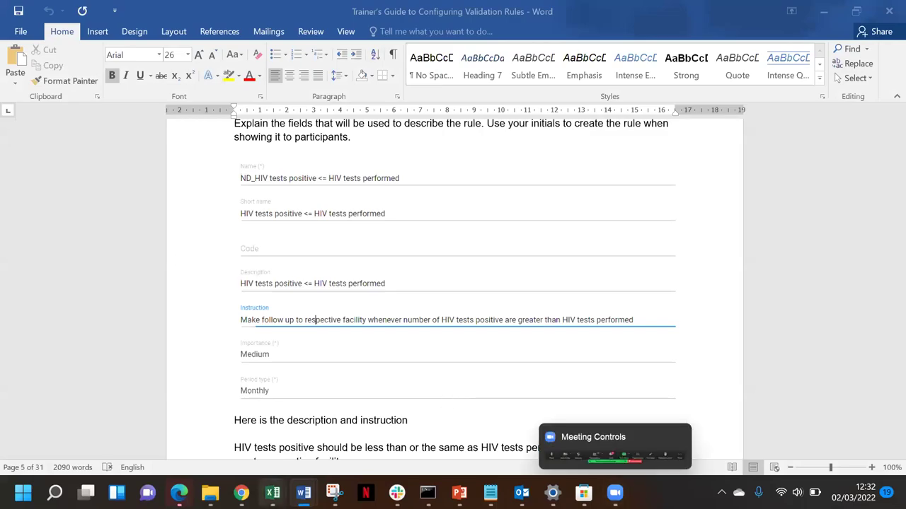
pyautogui.click(241, 493)
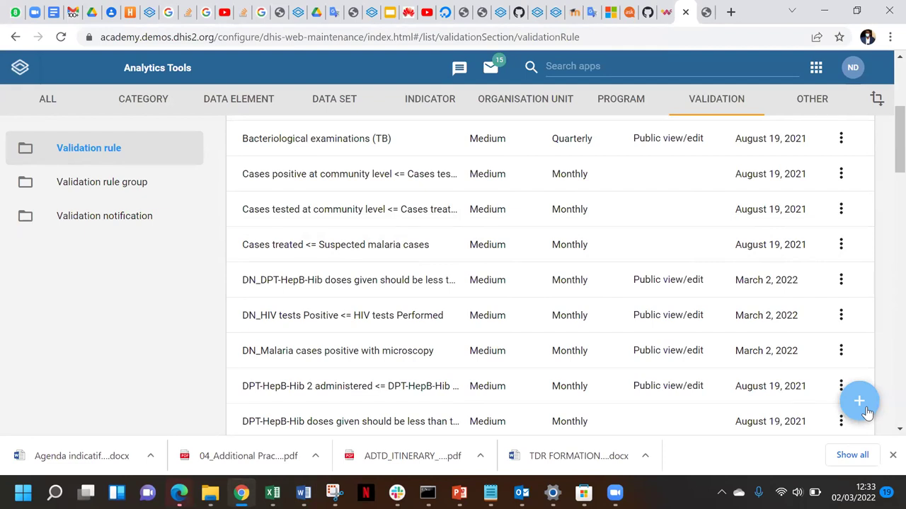
pyautogui.click(860, 402)
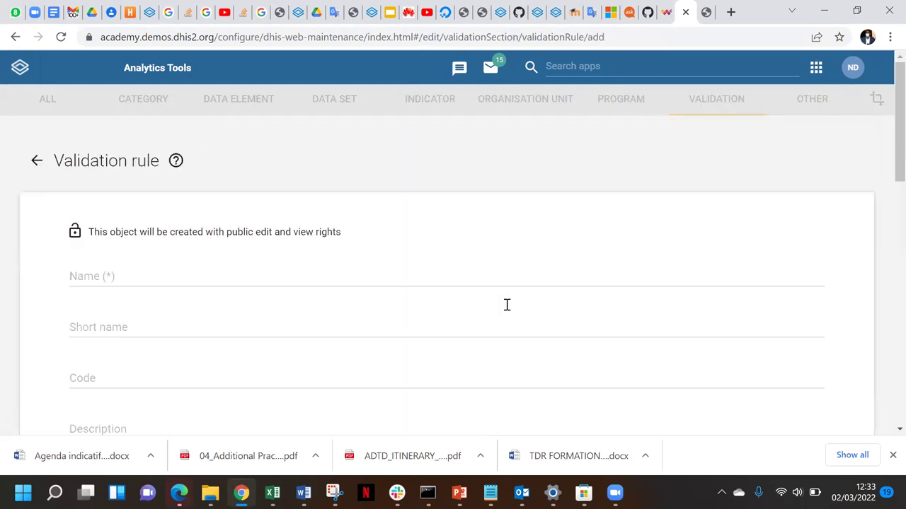
pyautogui.click(37, 162)
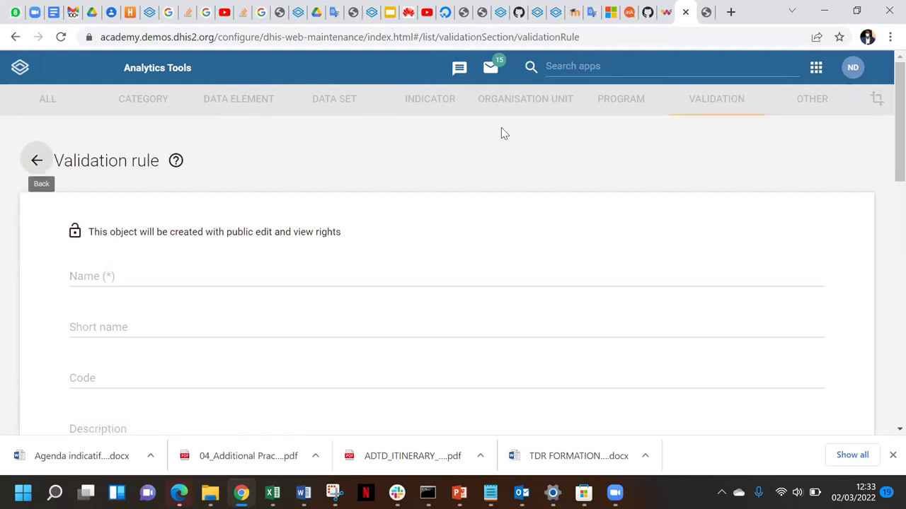
pyautogui.click(631, 101)
pyautogui.click(717, 100)
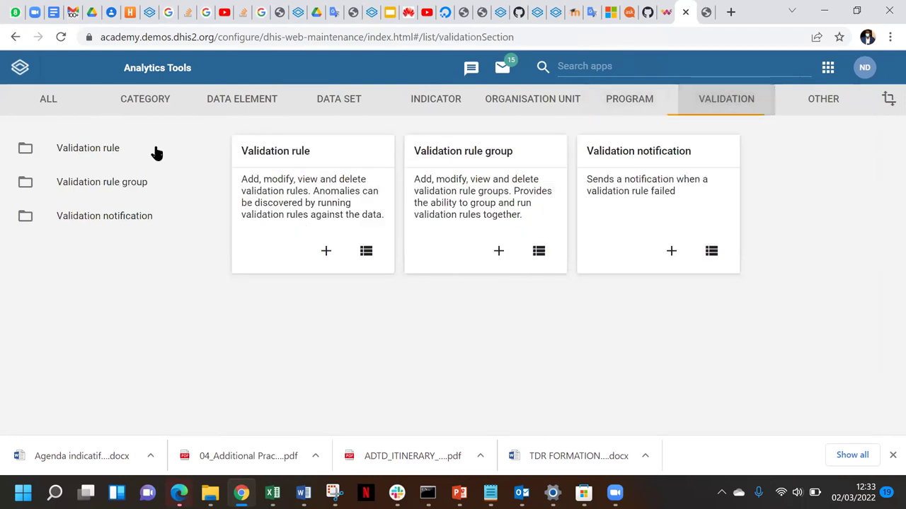
pyautogui.click(326, 251)
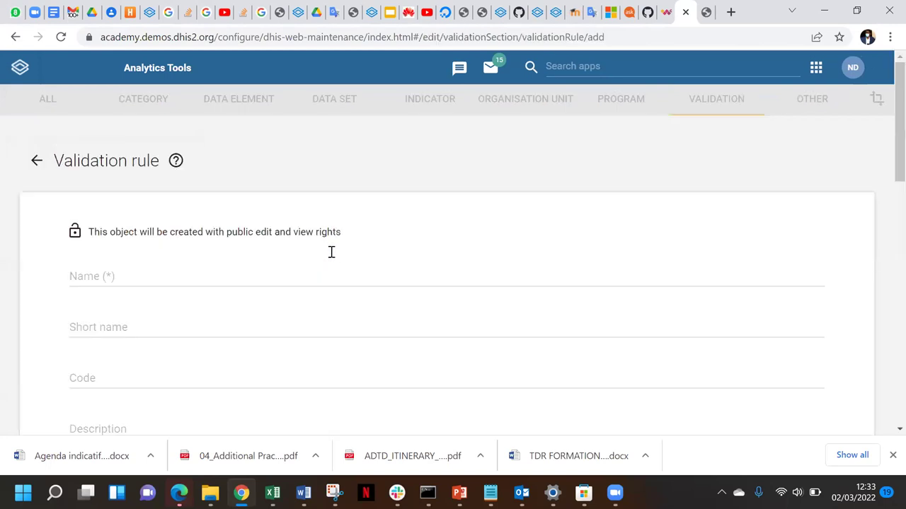
pyautogui.click(38, 162)
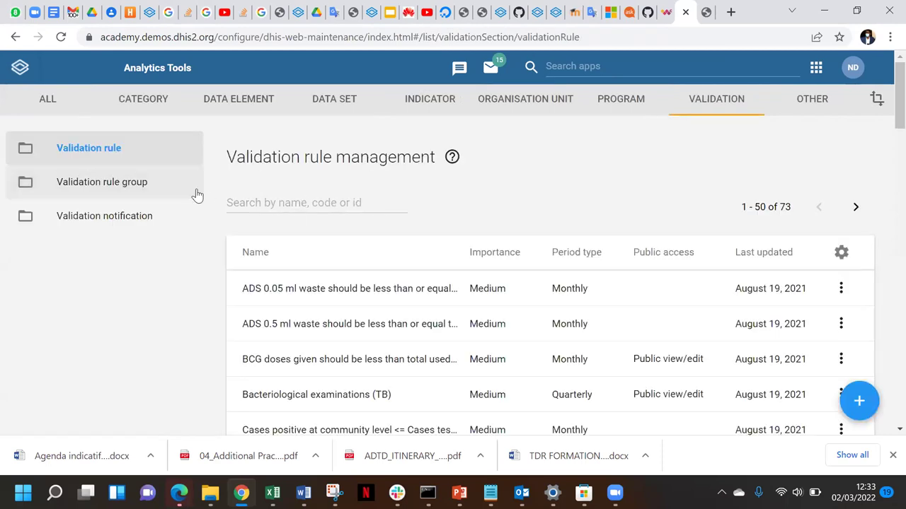
# Step: Start a new validation rule and enter its name as "AN_HIV test positive male + HIV test positive female <= Hiv"
pyautogui.scroll(-2, 327, 242)
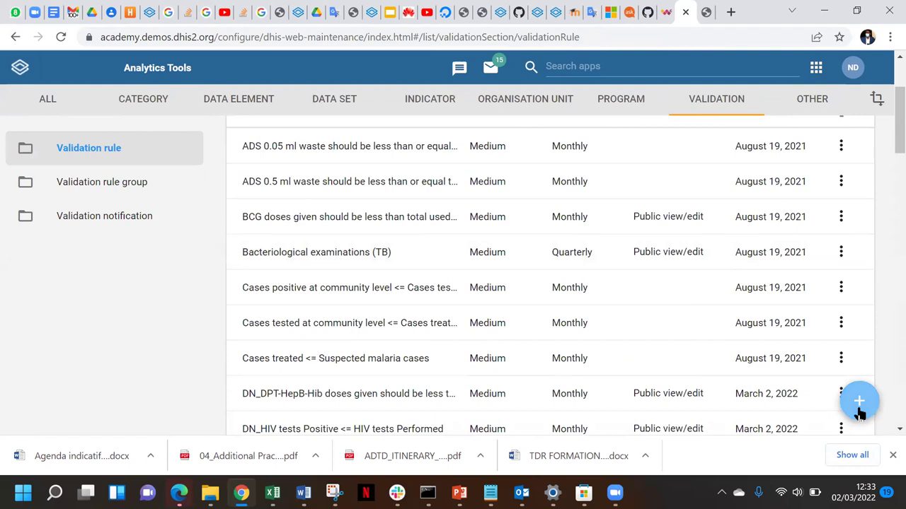
pyautogui.click(859, 404)
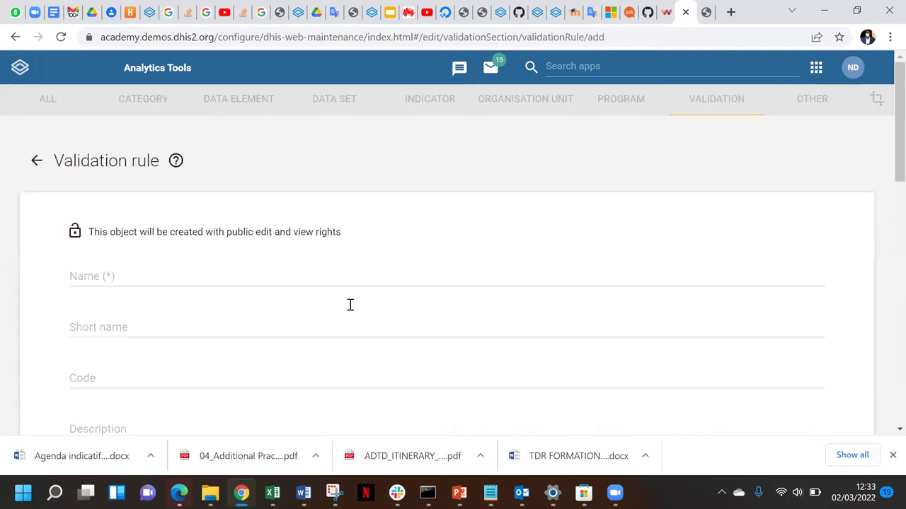
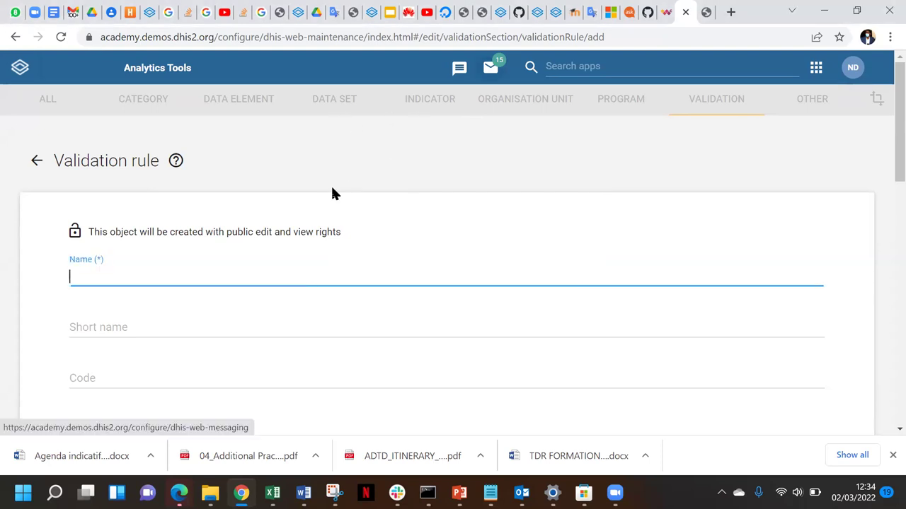
pyautogui.write('AN')
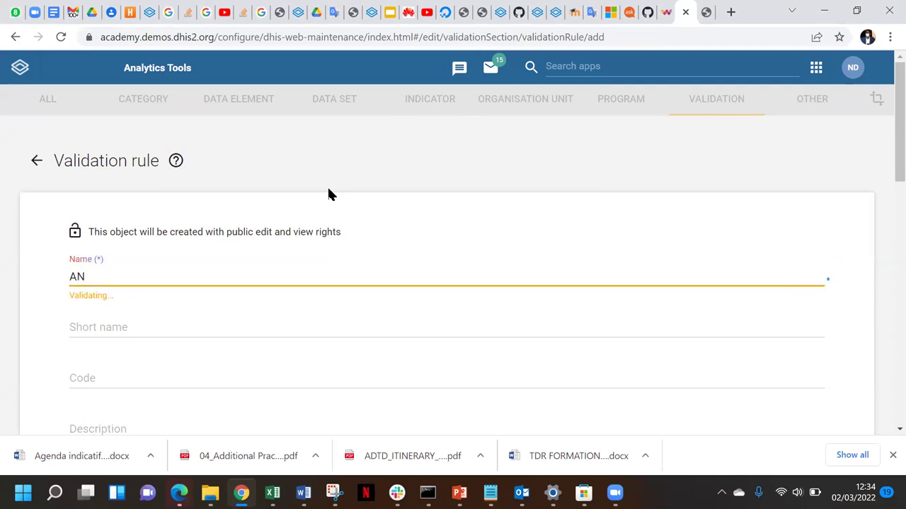
pyautogui.write('_')
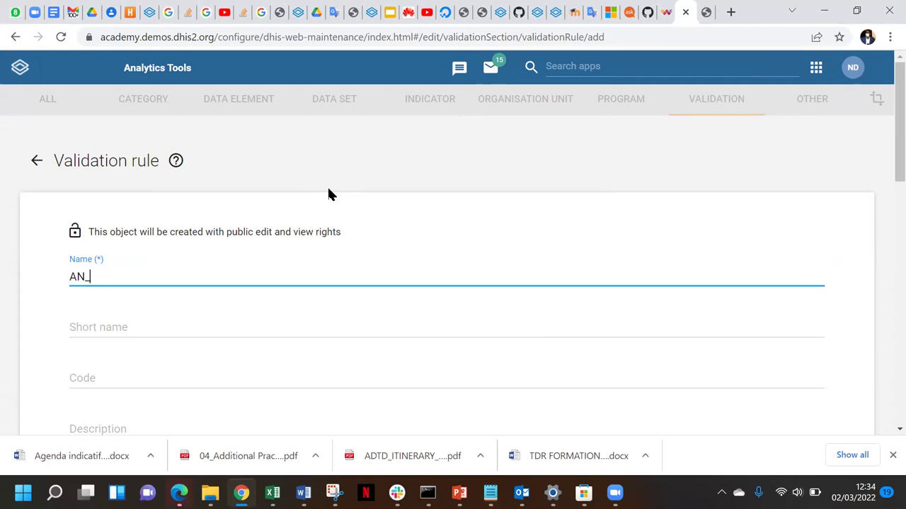
pyautogui.write('HIV')
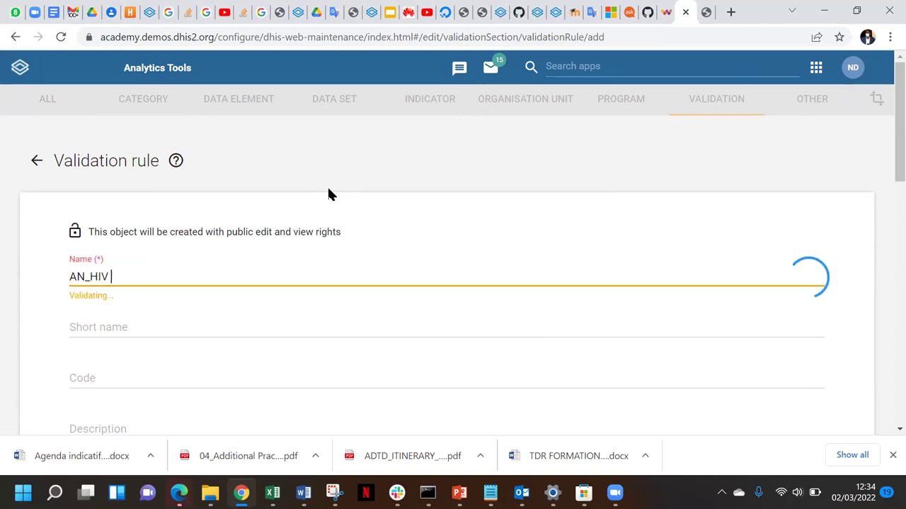
pyautogui.write(' test')
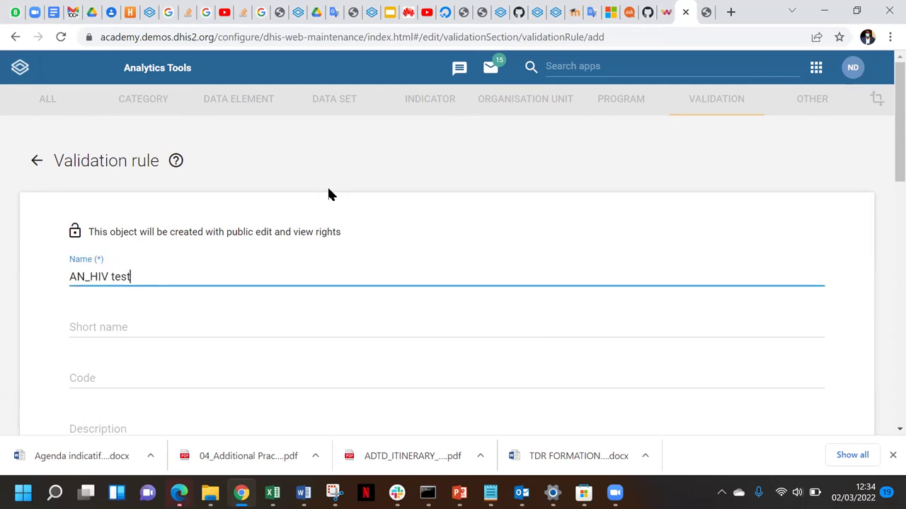
pyautogui.write(' pos')
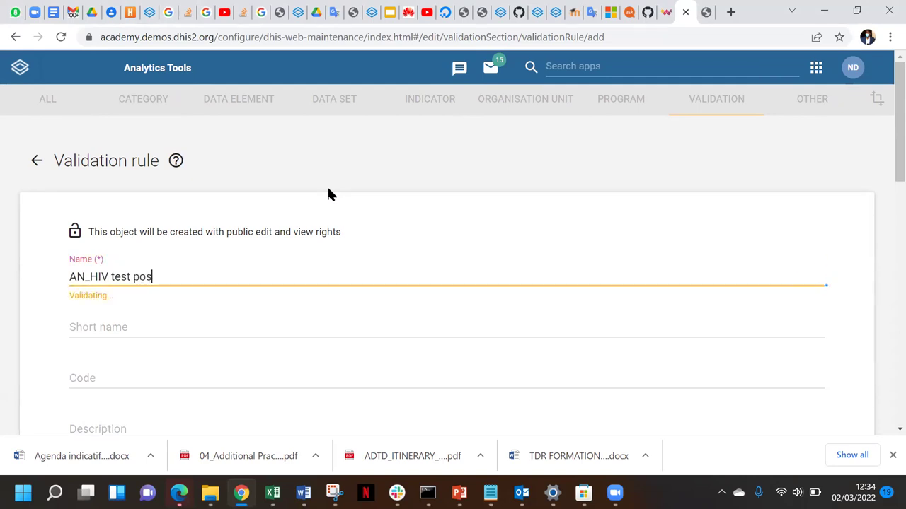
pyautogui.write('itiv')
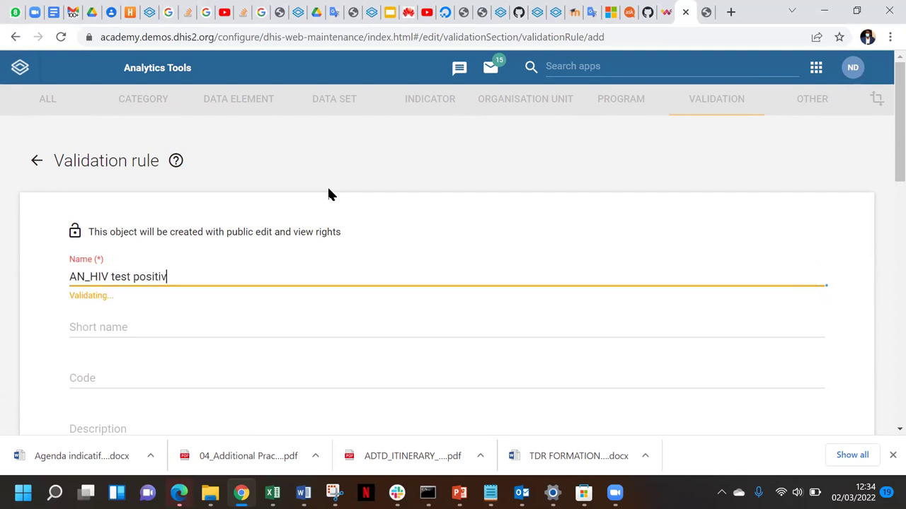
pyautogui.write('e male ')
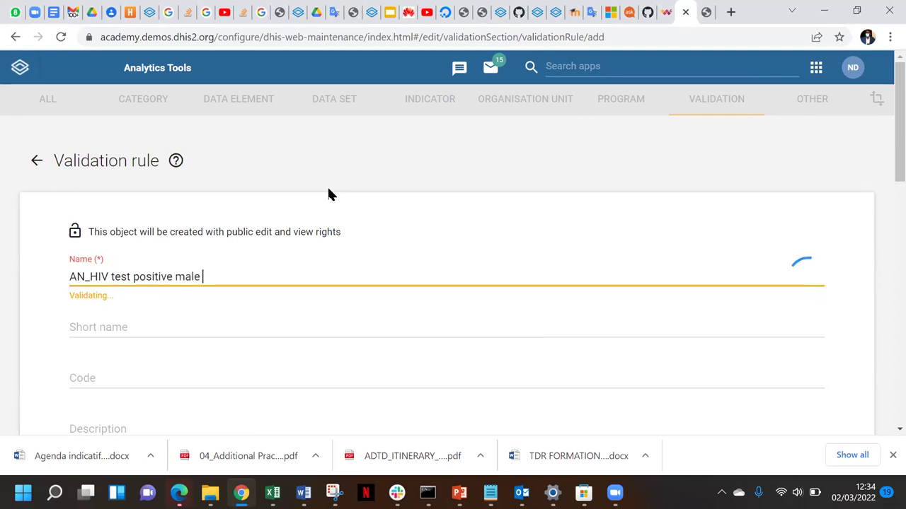
pyautogui.write('+ ')
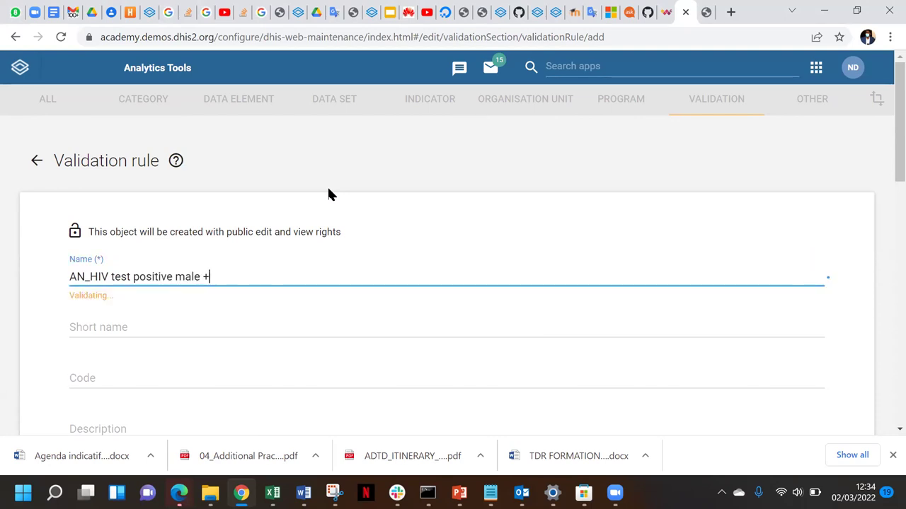
pyautogui.write('HIV t')
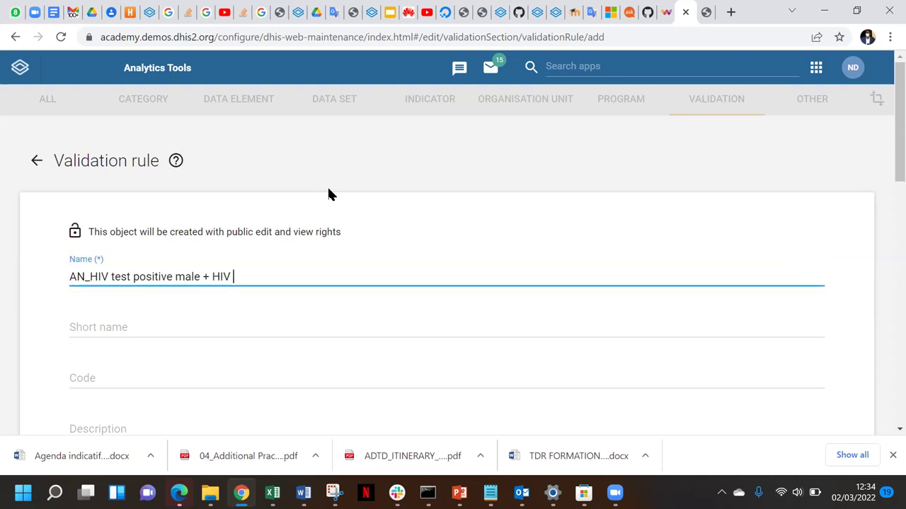
pyautogui.write('est po')
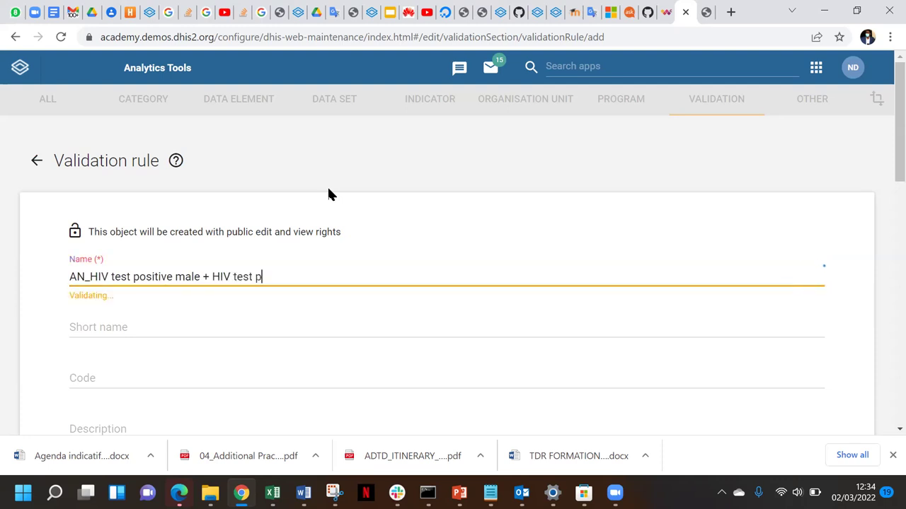
pyautogui.write('siti')
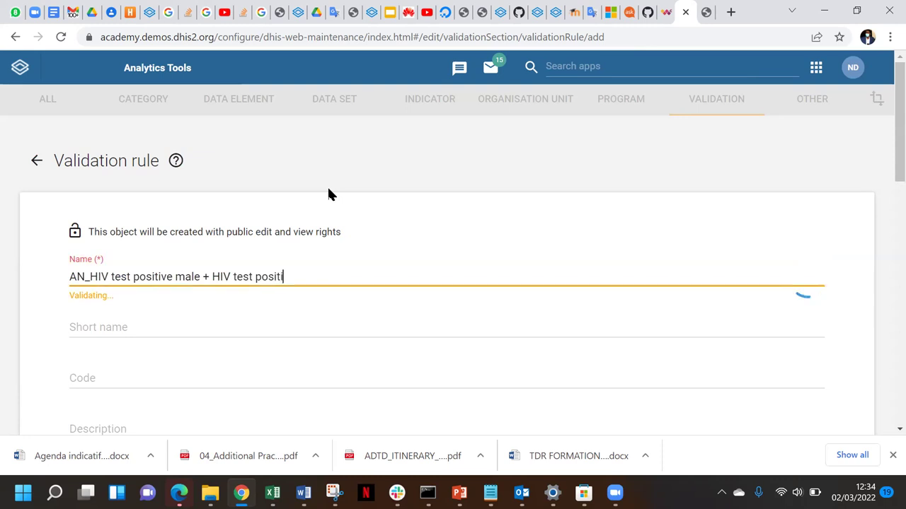
pyautogui.write('ve fe')
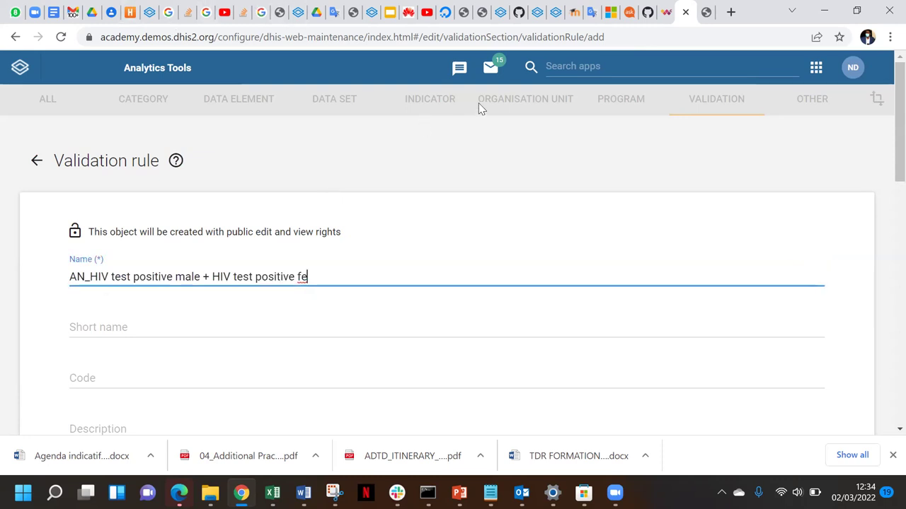
pyautogui.write('male')
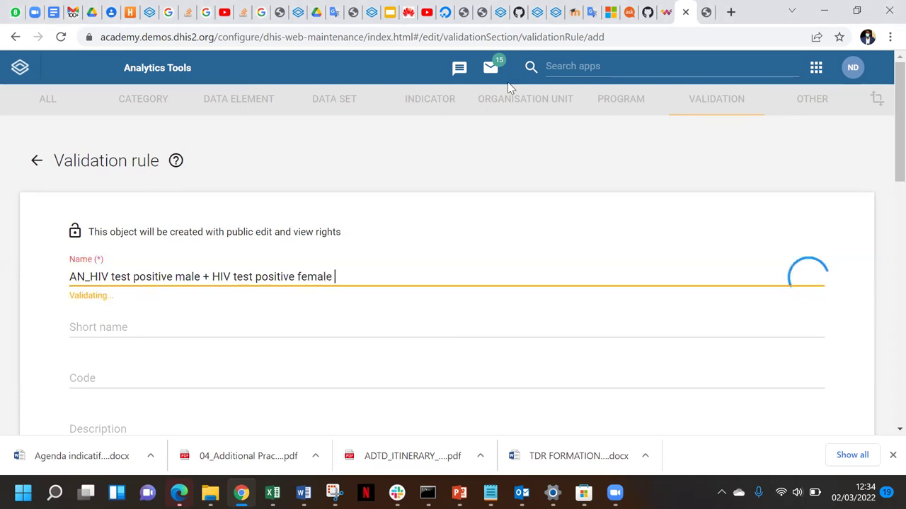
pyautogui.write(' <')
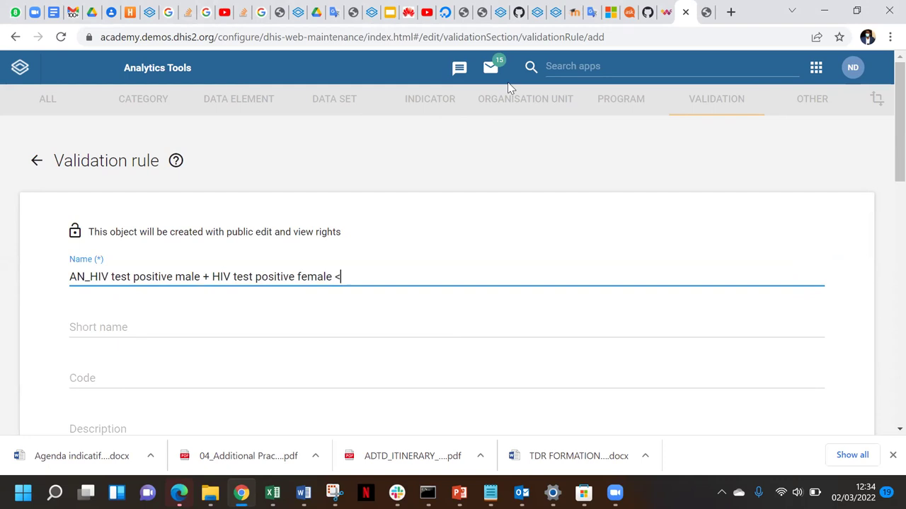
pyautogui.write('+')
pyautogui.press('BackSpace')
pyautogui.write('=')
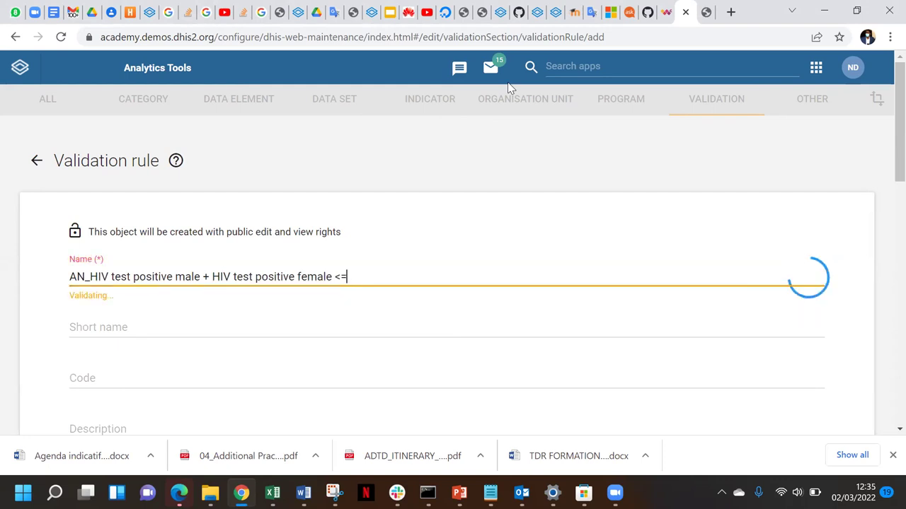
pyautogui.write(' Hiv')
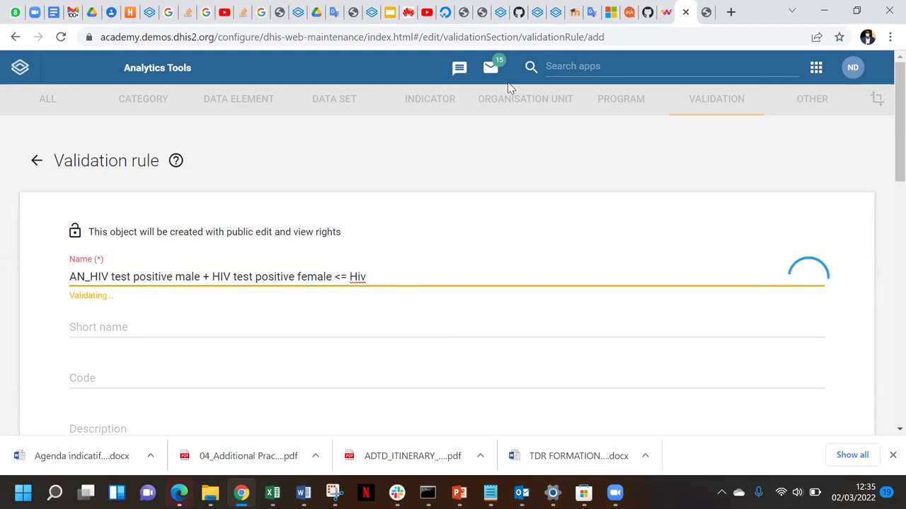
# Step: Complete the rule's name so that it ends with "<= HIV test performed male + HIV test performed female"
pyautogui.press('BackSpace')
pyautogui.press('BackSpace')
pyautogui.write('IV test')
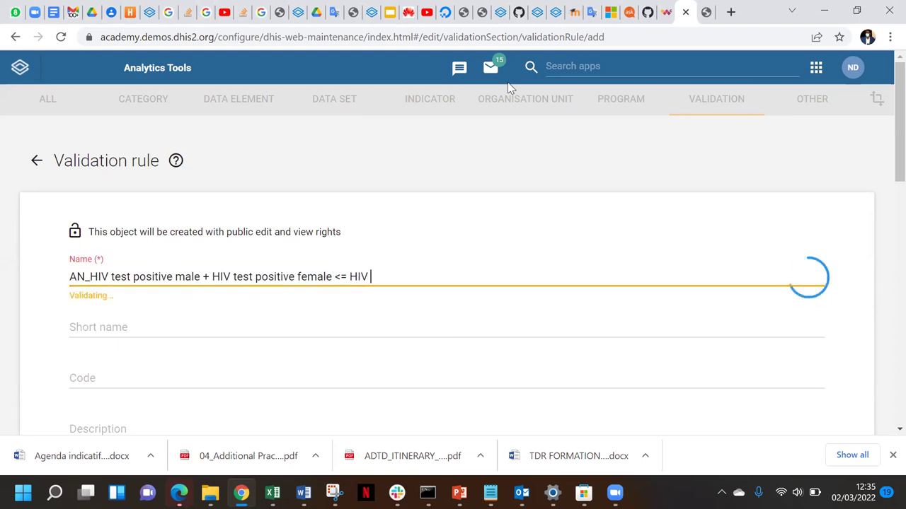
pyautogui.write(' permed')
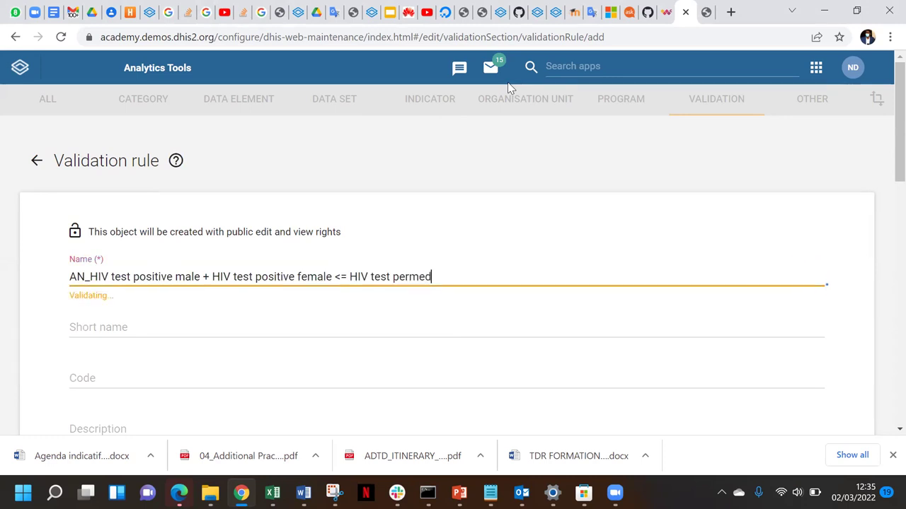
pyautogui.press('BackSpace')
pyautogui.press('BackSpace')
pyautogui.press('BackSpace')
pyautogui.write('formed male ')
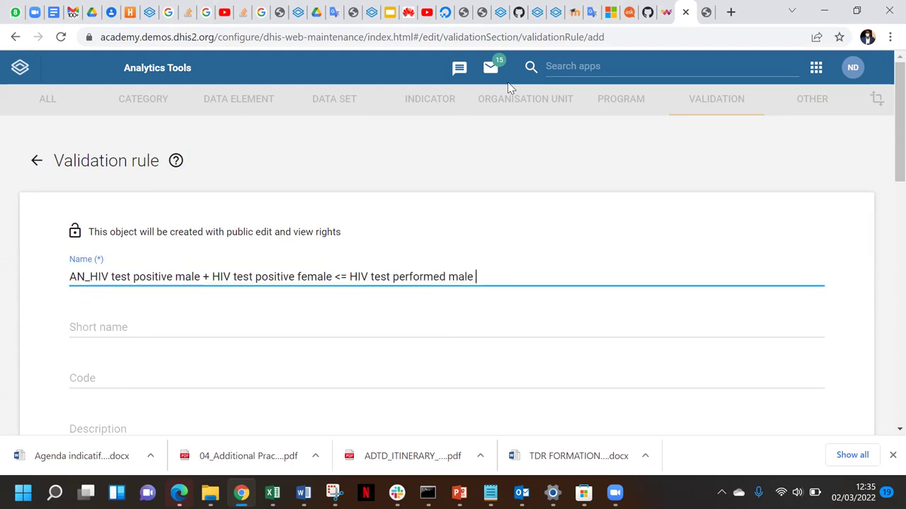
pyautogui.write('+ HIV test perfor')
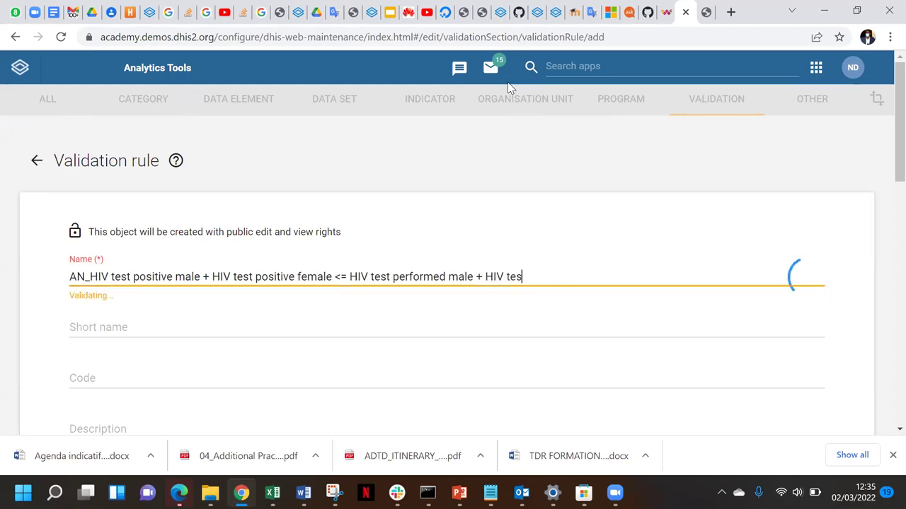
pyautogui.write('med F')
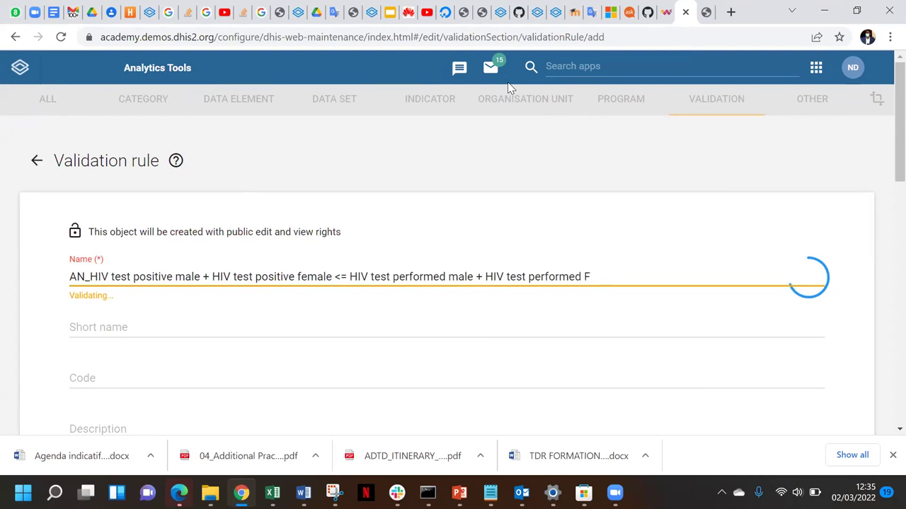
pyautogui.press('BackSpace')
pyautogui.write('female')
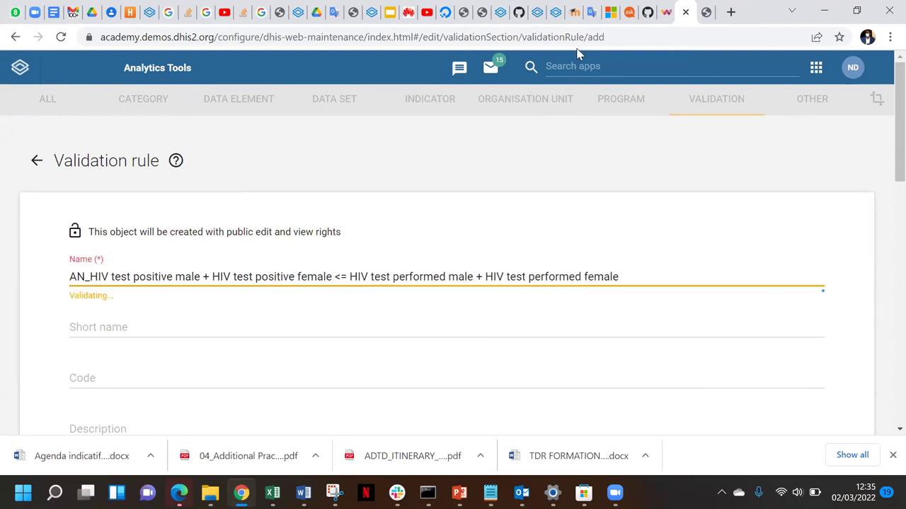
# Step: Copy the rule's full name into the short name
pyautogui.click(408, 271)
pyautogui.tripleClick(408, 271)
pyautogui.hotkey('ctrl', 'c')
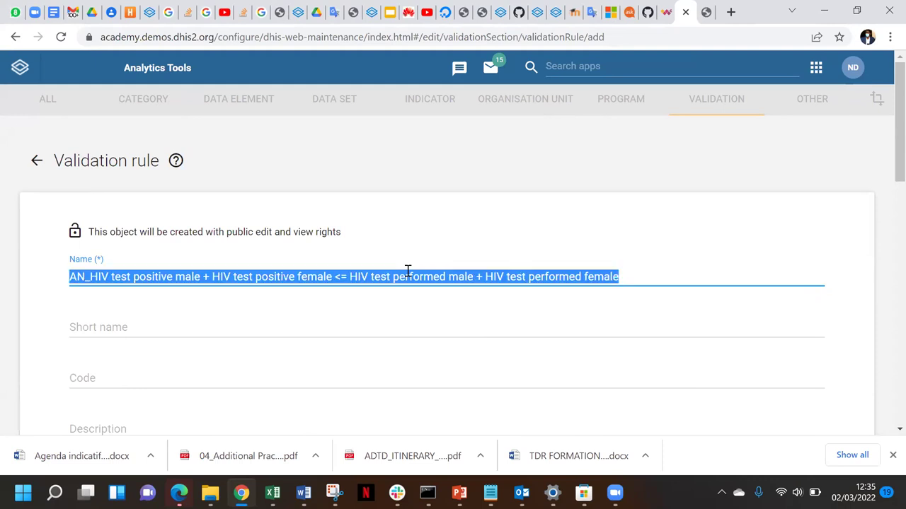
pyautogui.click(97, 328)
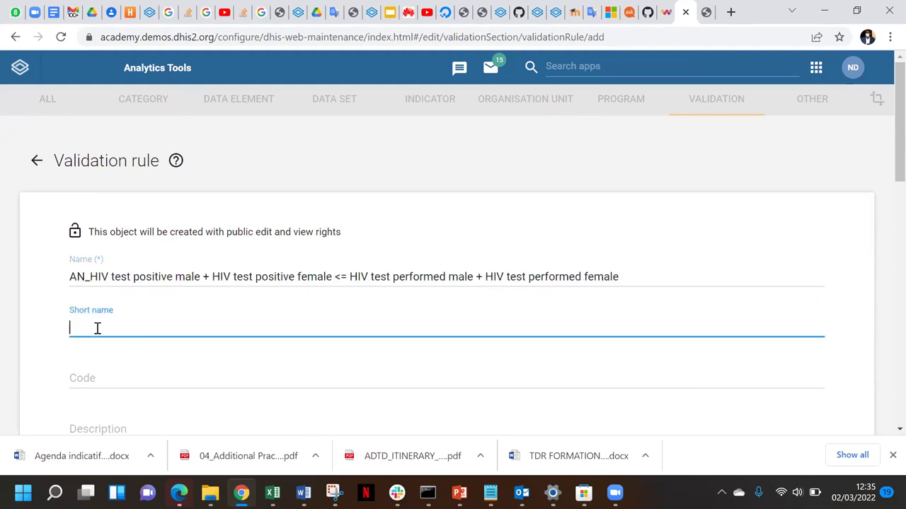
pyautogui.hotkey('ctrl', 'v')
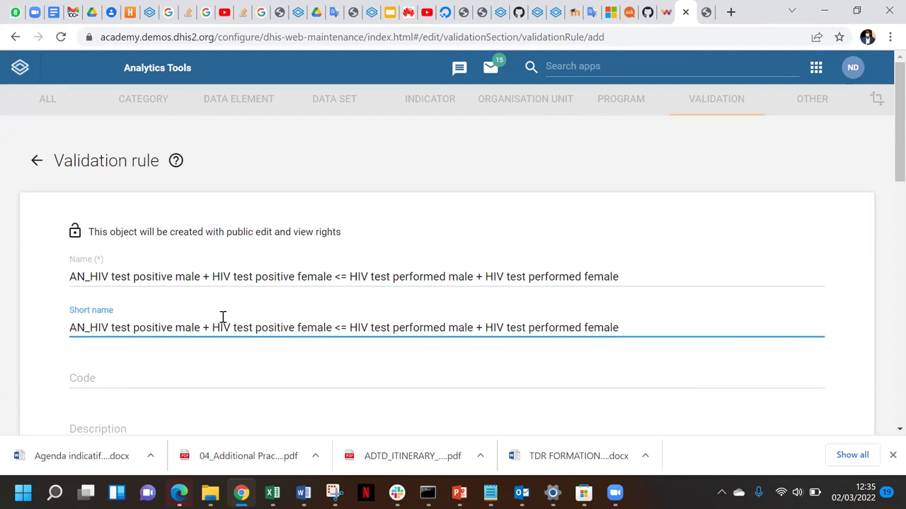
# Step: Shorten the short name to "AN_HIV tests positive <= HIV test performed male"
pyautogui.press('BackSpace')
pyautogui.press('BackSpace')
pyautogui.press('BackSpace')
pyautogui.press('BackSpace')
pyautogui.press('BackSpace')
pyautogui.press('BackSpace')
pyautogui.press('BackSpace')
pyautogui.press('BackSpace')
pyautogui.press('BackSpace')
pyautogui.press('BackSpace')
pyautogui.press('BackSpace')
pyautogui.press('BackSpace')
pyautogui.press('BackSpace')
pyautogui.press('BackSpace')
pyautogui.press('BackSpace')
pyautogui.press('BackSpace')
pyautogui.press('BackSpace')
pyautogui.press('BackSpace')
pyautogui.press('BackSpace')
pyautogui.press('BackSpace')
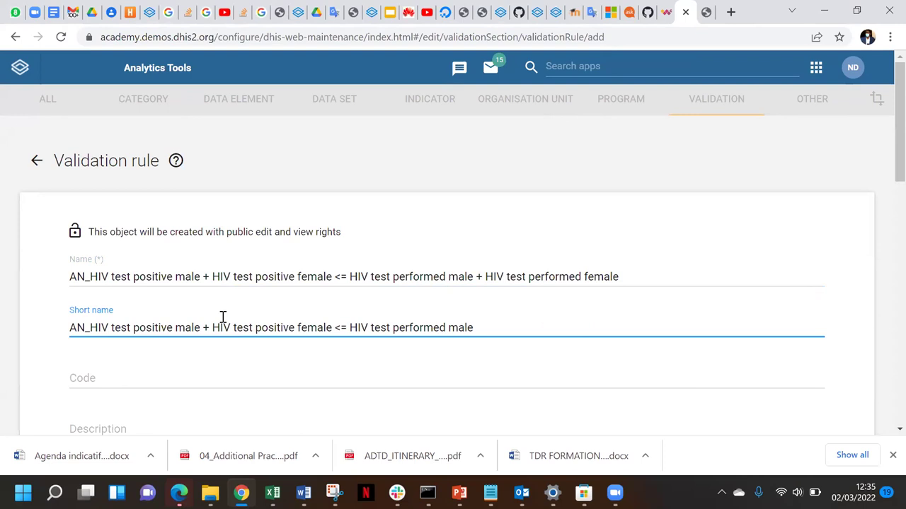
pyautogui.click(334, 328)
pyautogui.press('BackSpace')
pyautogui.press('BackSpace')
pyautogui.press('BackSpace')
pyautogui.press('BackSpace')
pyautogui.press('BackSpace')
pyautogui.press('BackSpace')
pyautogui.press('BackSpace')
pyautogui.press('BackSpace')
pyautogui.press('BackSpace')
pyautogui.press('BackSpace')
pyautogui.press('BackSpace')
pyautogui.press('BackSpace')
pyautogui.press('BackSpace')
pyautogui.press('BackSpace')
pyautogui.press('BackSpace')
pyautogui.press('BackSpace')
pyautogui.press('BackSpace')
pyautogui.press('BackSpace')
pyautogui.press('BackSpace')
pyautogui.press('BackSpace')
pyautogui.press('BackSpace')
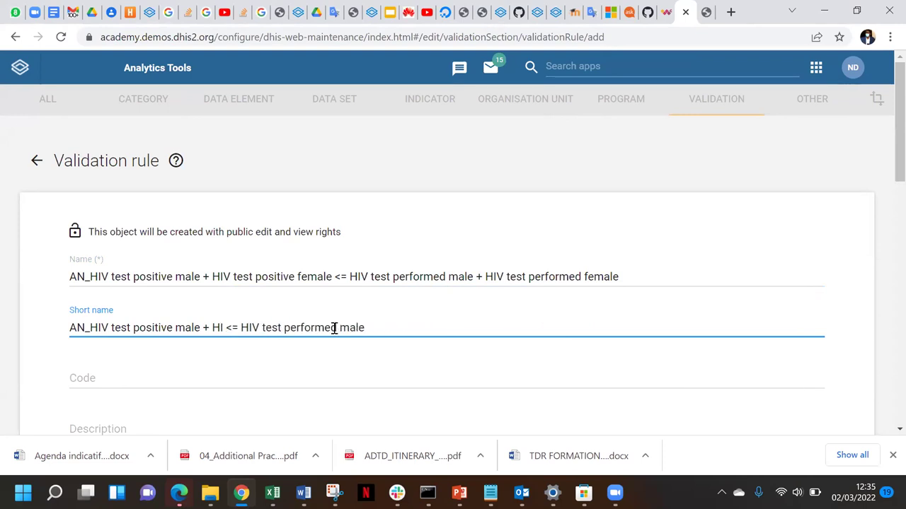
pyautogui.press('BackSpace')
pyautogui.press('BackSpace')
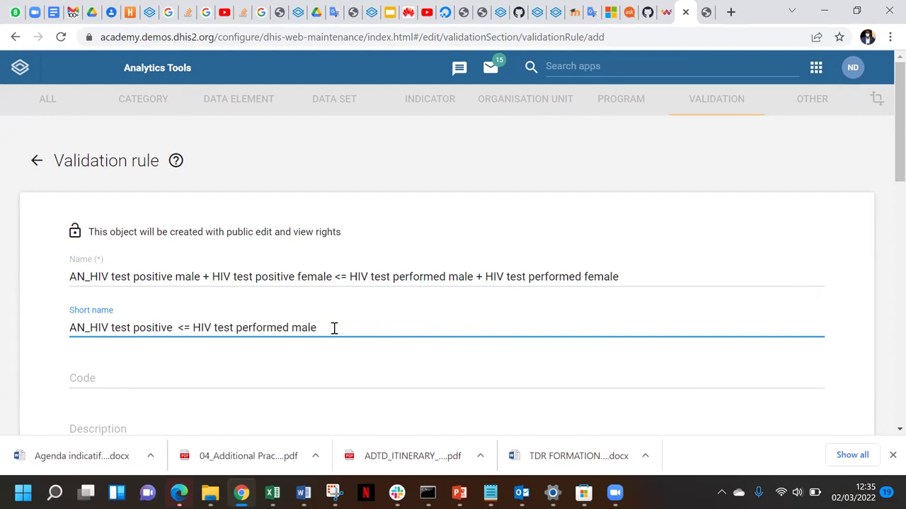
pyautogui.press('BackSpace')
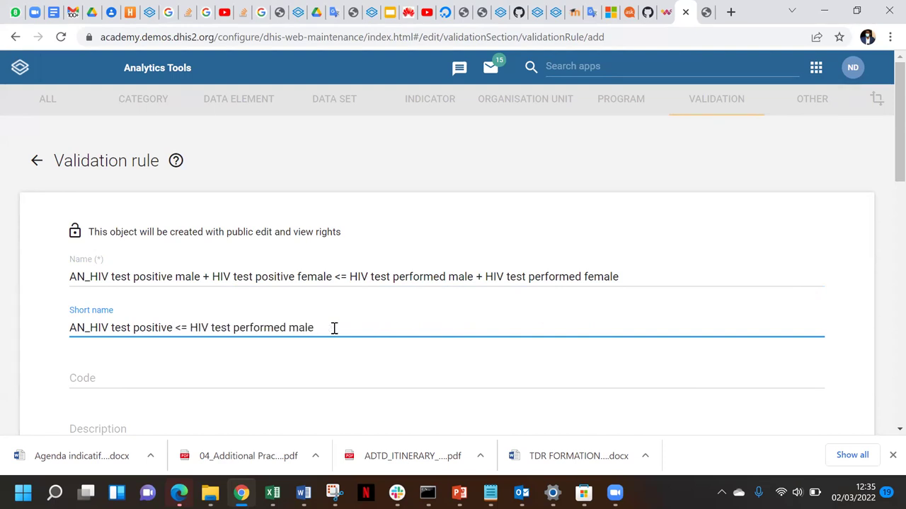
pyautogui.press('Left')
pyautogui.press('Left')
pyautogui.press('Left')
pyautogui.press('Left')
pyautogui.write('s')
# Step: Copy the rule's full name into the description
pyautogui.scroll(-2, 341, 262)
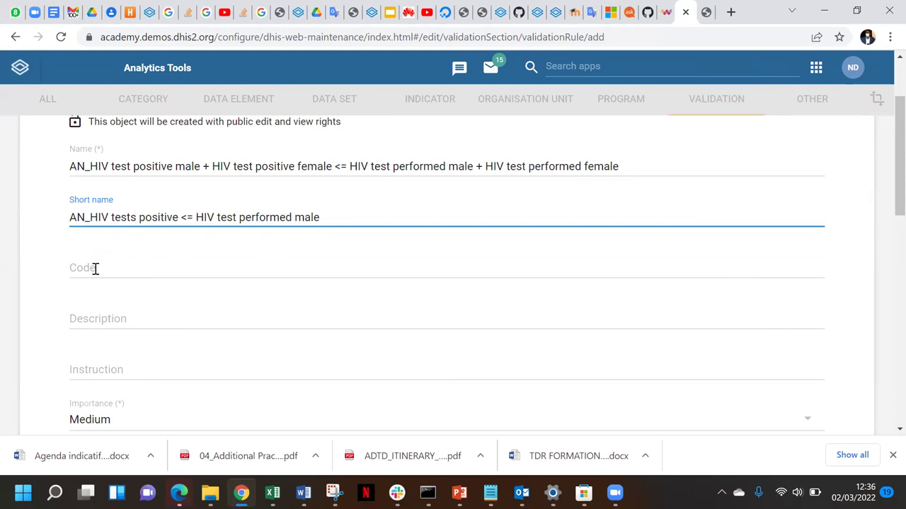
pyautogui.scroll(-2, 94, 268)
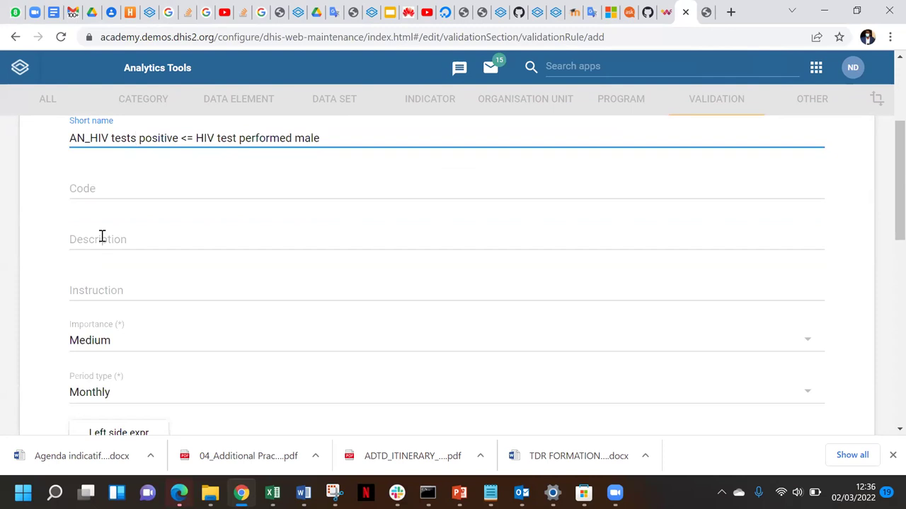
pyautogui.click(102, 237)
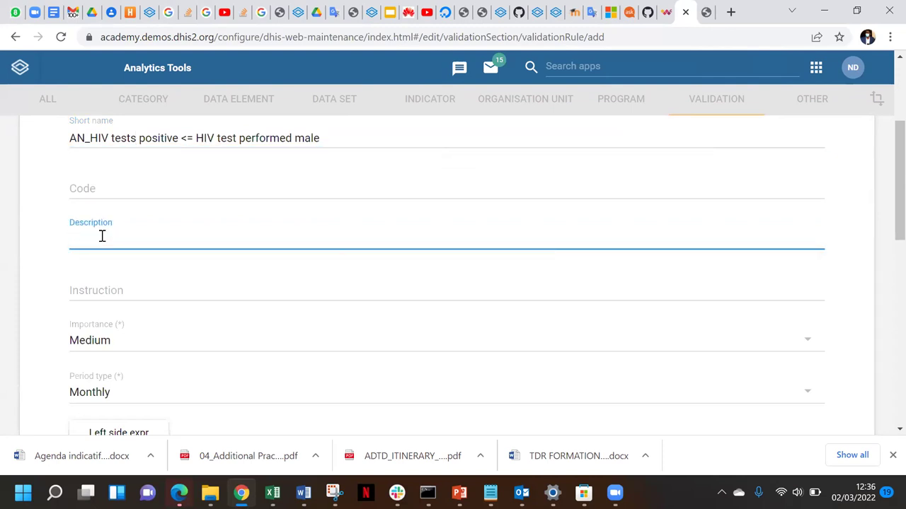
pyautogui.scroll(3, 178, 216)
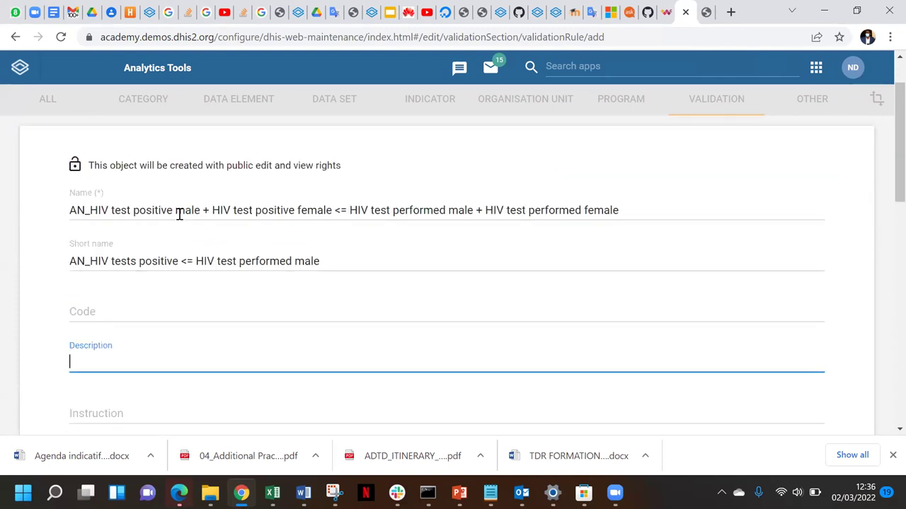
pyautogui.tripleClick(214, 206)
pyautogui.hotkey('ctrl', 'c')
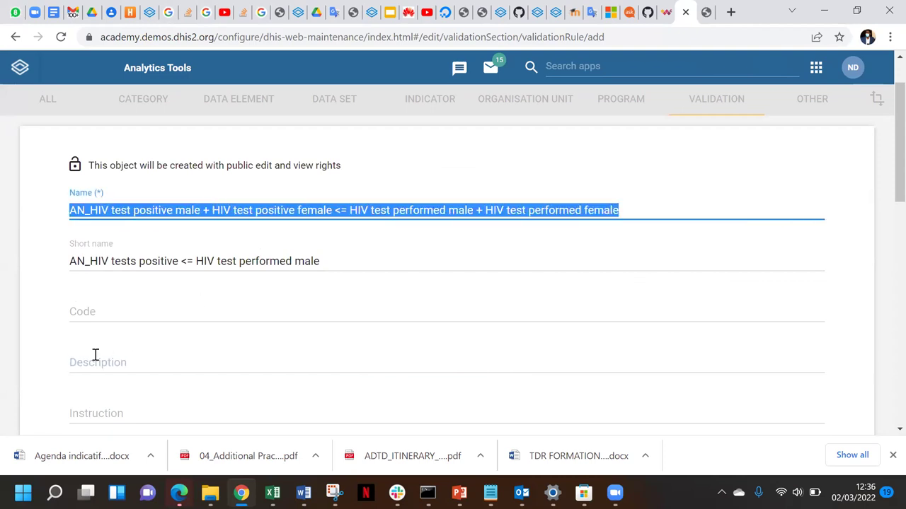
pyautogui.click(96, 354)
pyautogui.hotkey('ctrl', 'v')
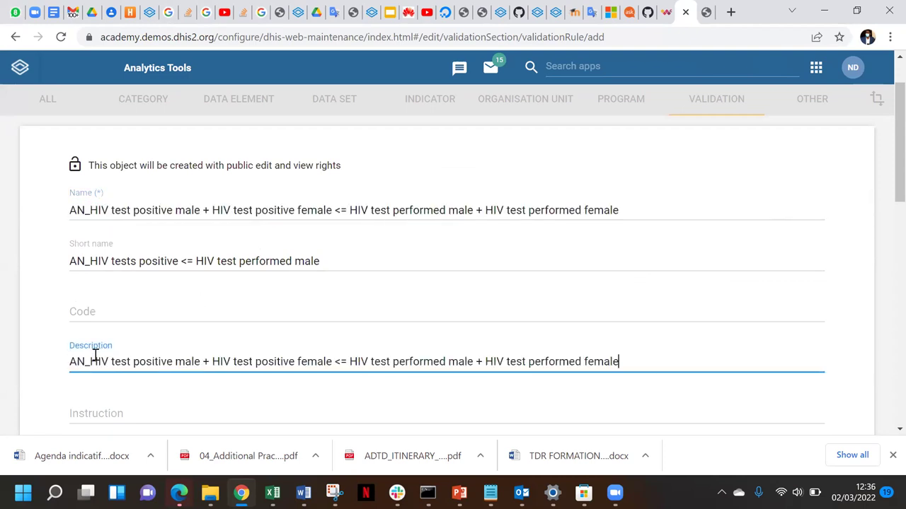
# Step: Remove the "AN_" prefix from the start of the description
pyautogui.scroll(-1, 385, 347)
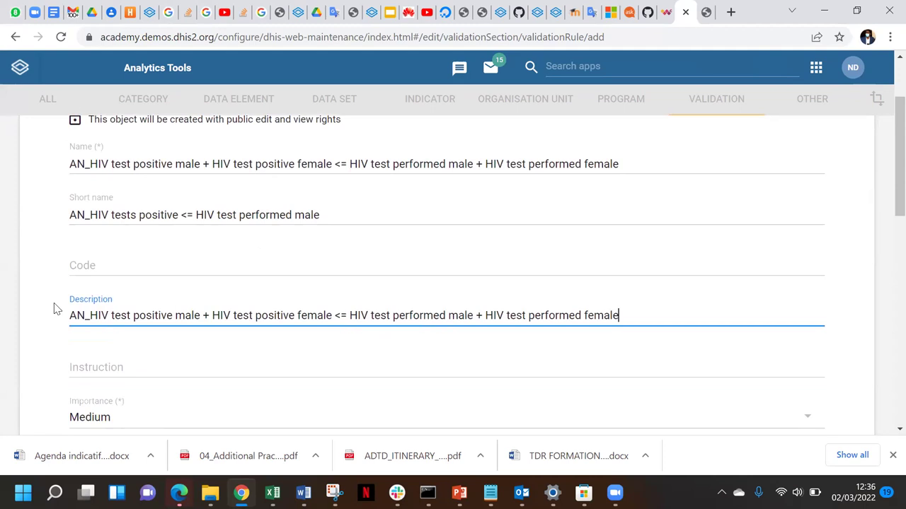
pyautogui.click(91, 315)
pyautogui.press('BackSpace')
pyautogui.press('BackSpace')
pyautogui.press('BackSpace')
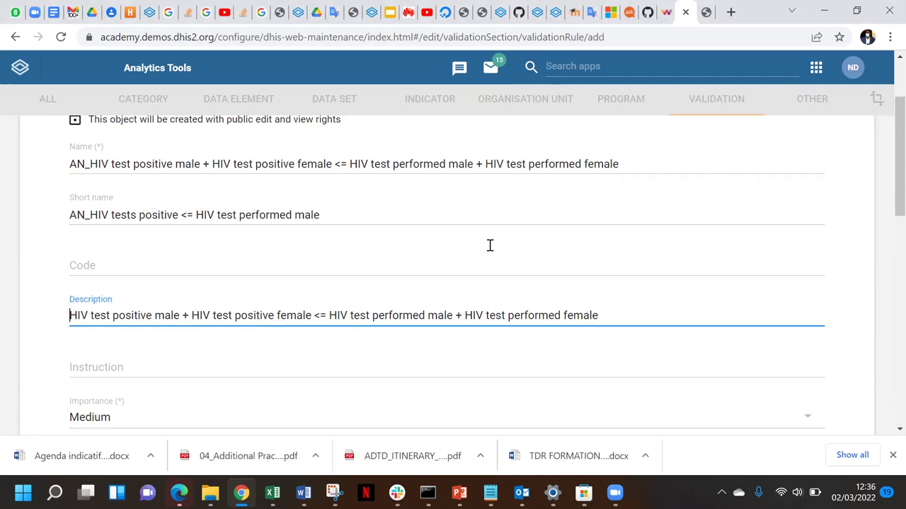
# Step: Enter the instruction "Call the data manager of the facility and ask him/her to correct the data"
pyautogui.scroll(-1, 549, 267)
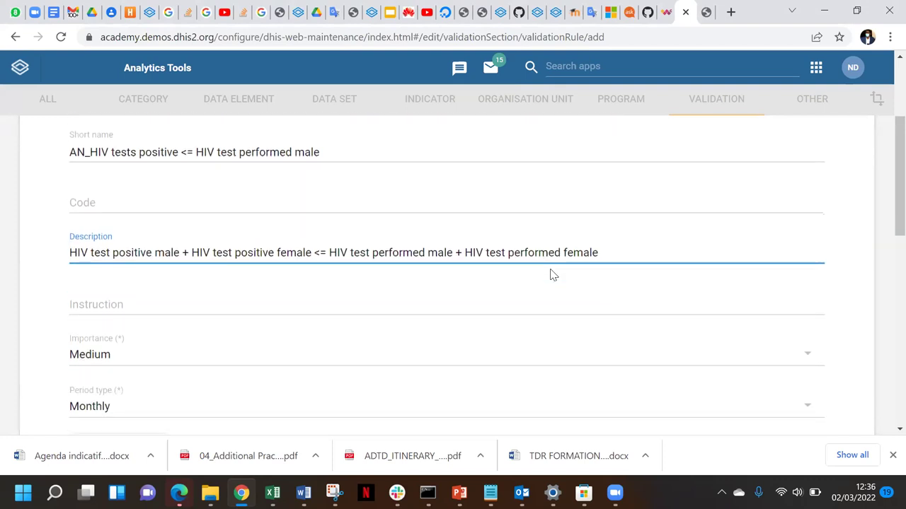
pyautogui.click(82, 306)
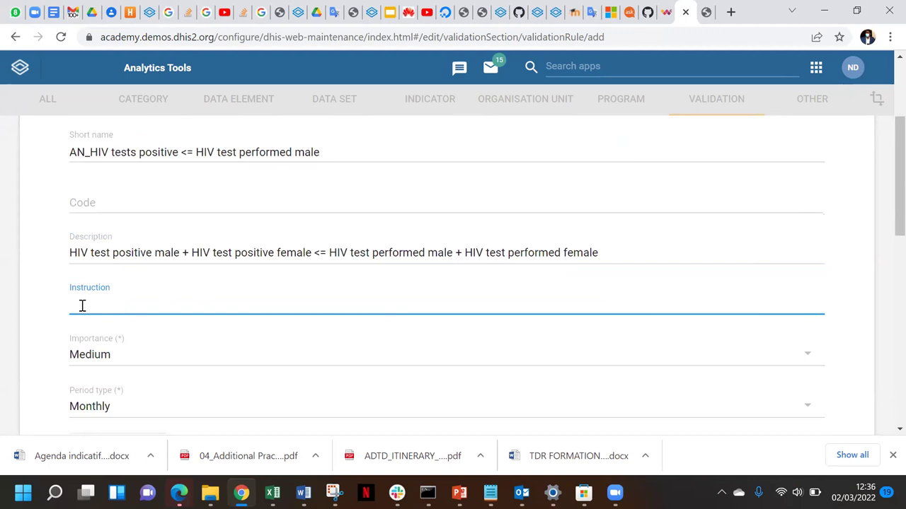
pyautogui.write('Call the data tghe')
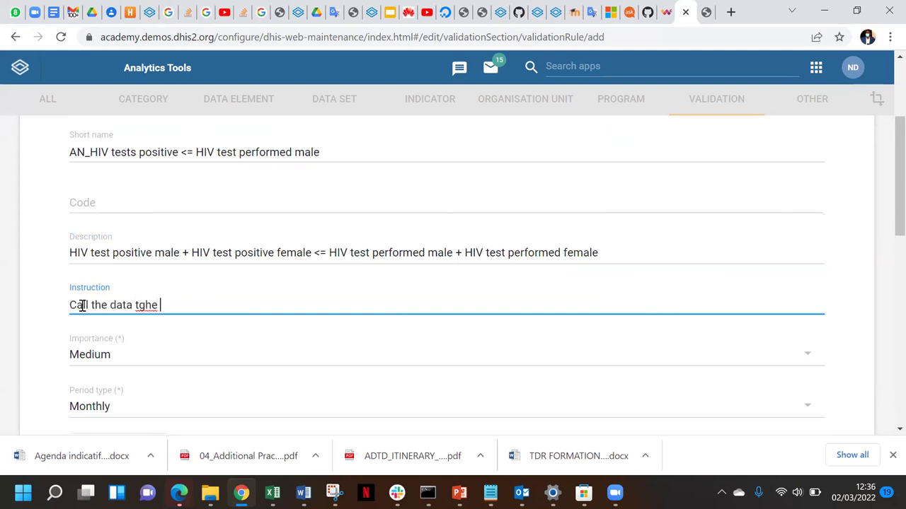
pyautogui.press('BackSpace')
pyautogui.press('BackSpace')
pyautogui.press('BackSpace')
pyautogui.press('BackSpace')
pyautogui.write('manager of the fa')
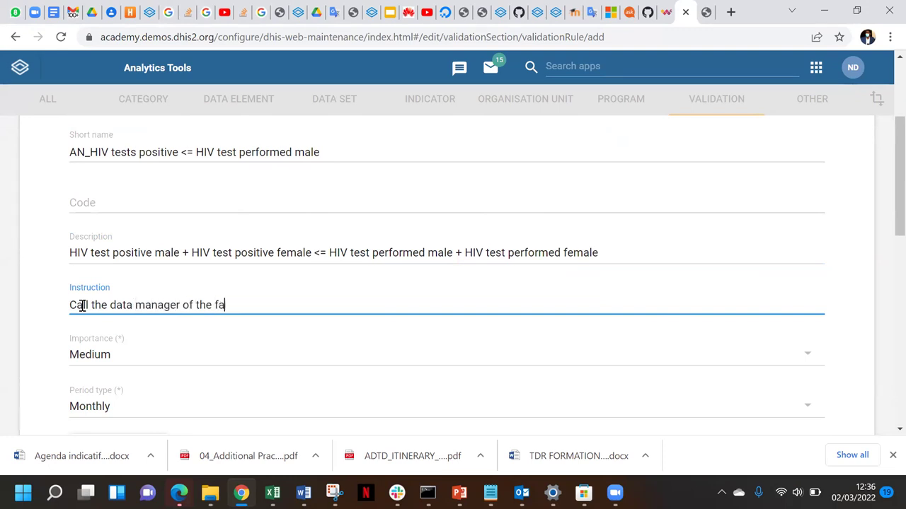
pyautogui.write('cility ')
pyautogui.write('and ask ')
pyautogui.write('hi')
pyautogui.write('m/ge')
pyautogui.press('BackSpace')
pyautogui.press('BackSpace')
pyautogui.write('ger')
pyautogui.press('BackSpace')
pyautogui.press('BackSpace')
pyautogui.write('her ')
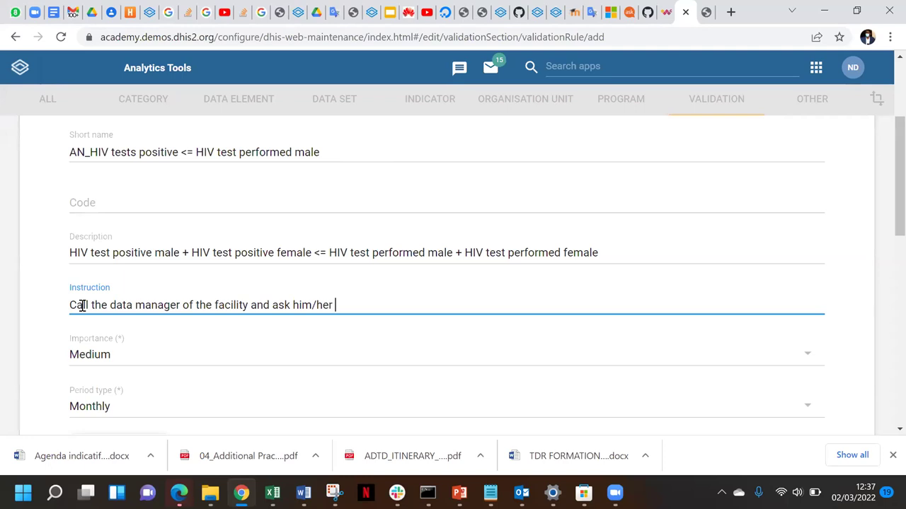
pyautogui.write('to correct the data')
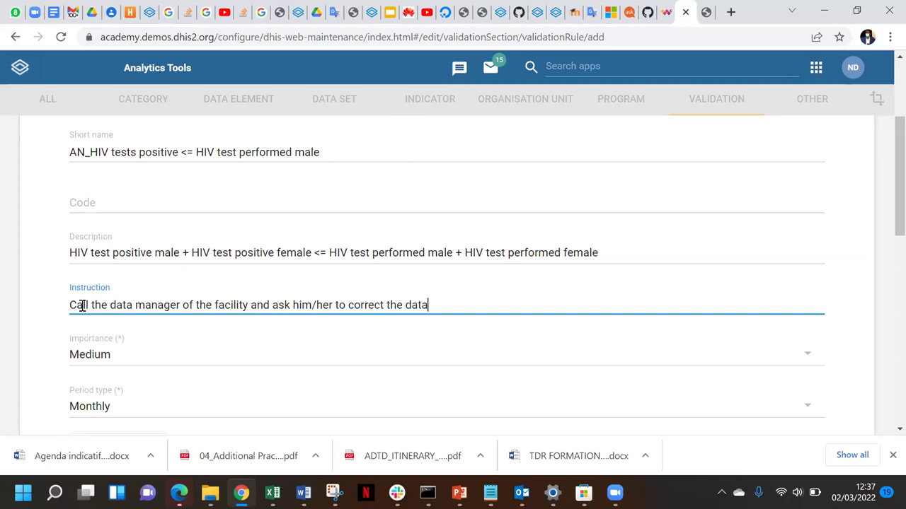
# Step: Review the options available for the validation rule's period type and importance
pyautogui.scroll(-2, 125, 301)
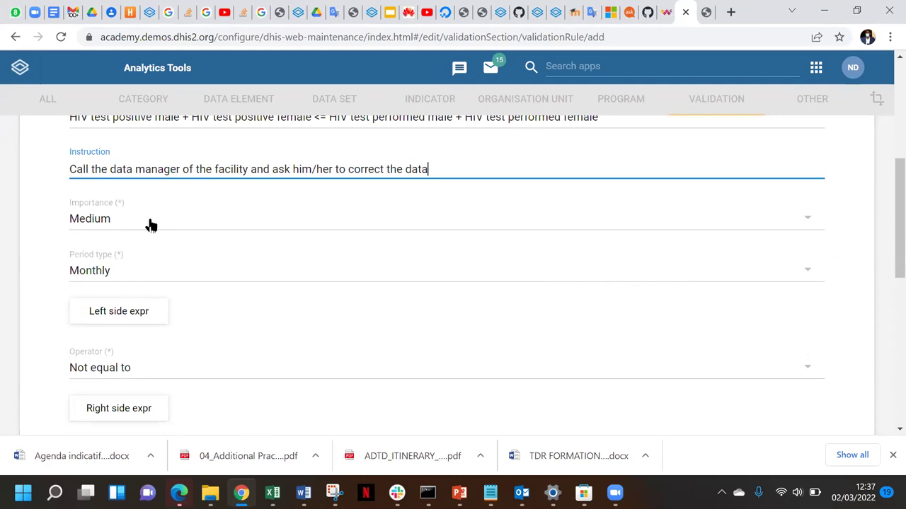
pyautogui.click(106, 276)
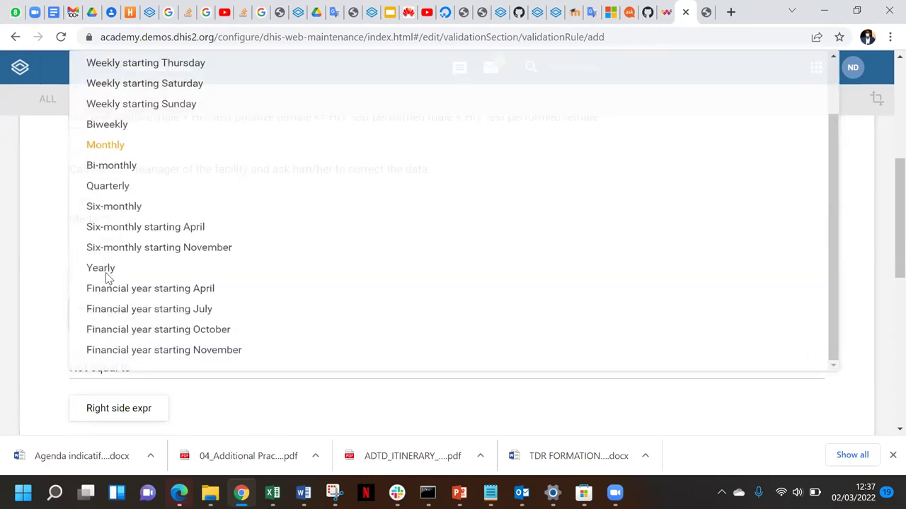
pyautogui.click(30, 196)
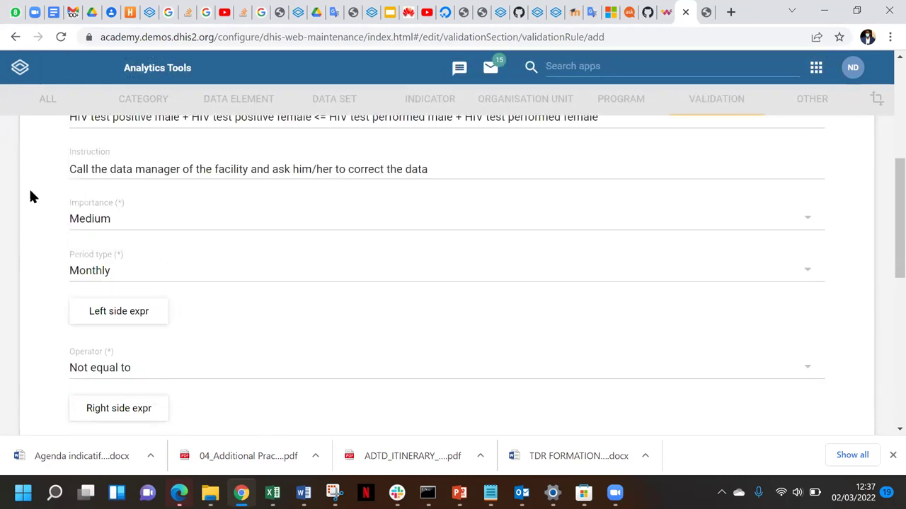
pyautogui.click(109, 219)
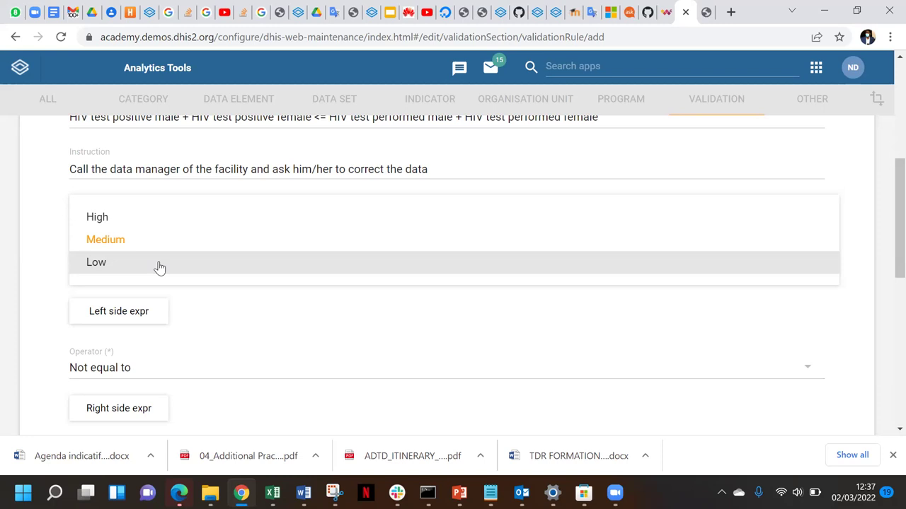
pyautogui.click(39, 236)
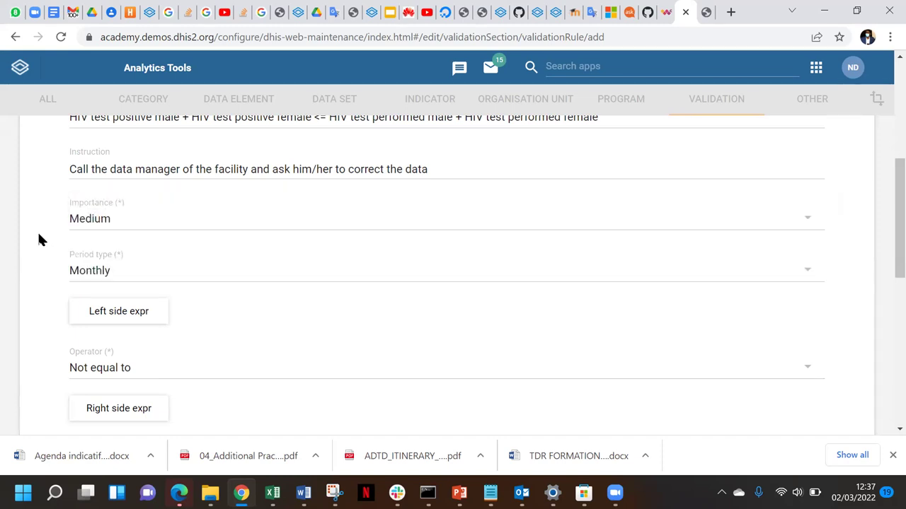
# Step: Open the left side expression editor and choose "Never skip" as its missing value strategy
pyautogui.scroll(-1, 39, 236)
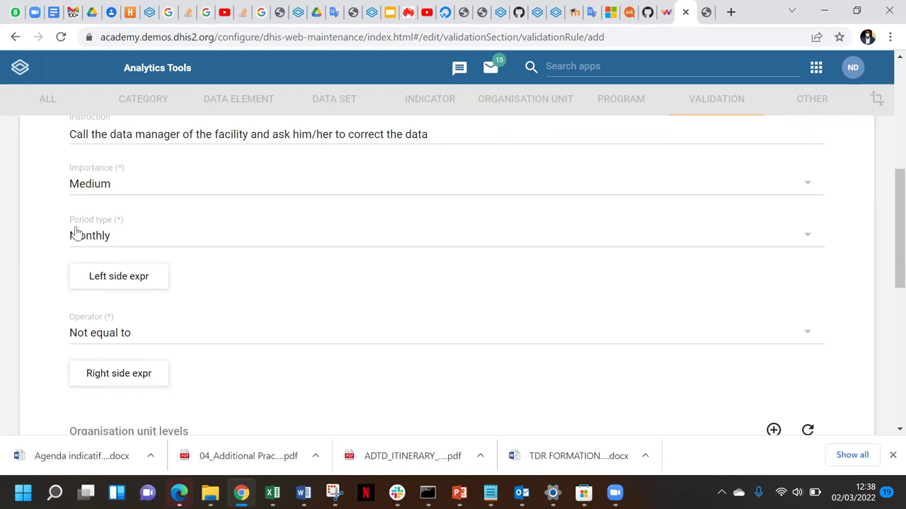
pyautogui.scroll(-1, 59, 237)
pyautogui.scroll(-1, 59, 237)
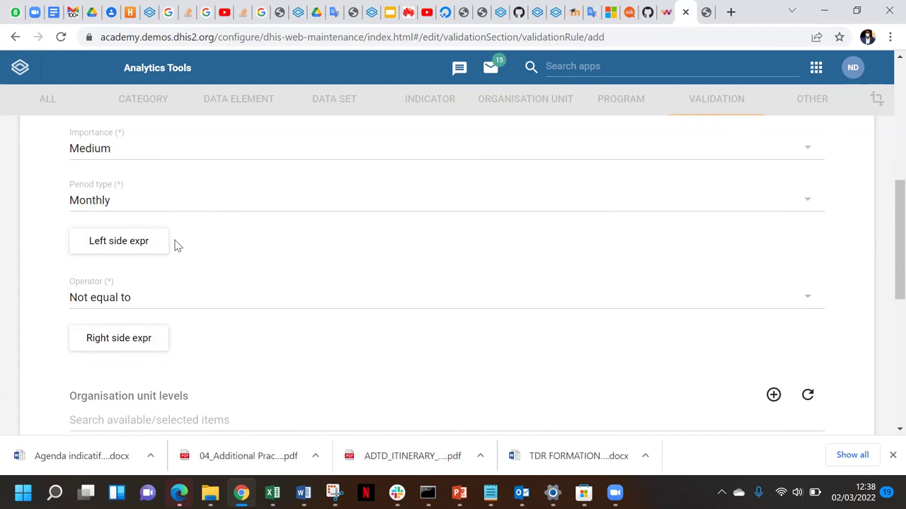
pyautogui.click(139, 245)
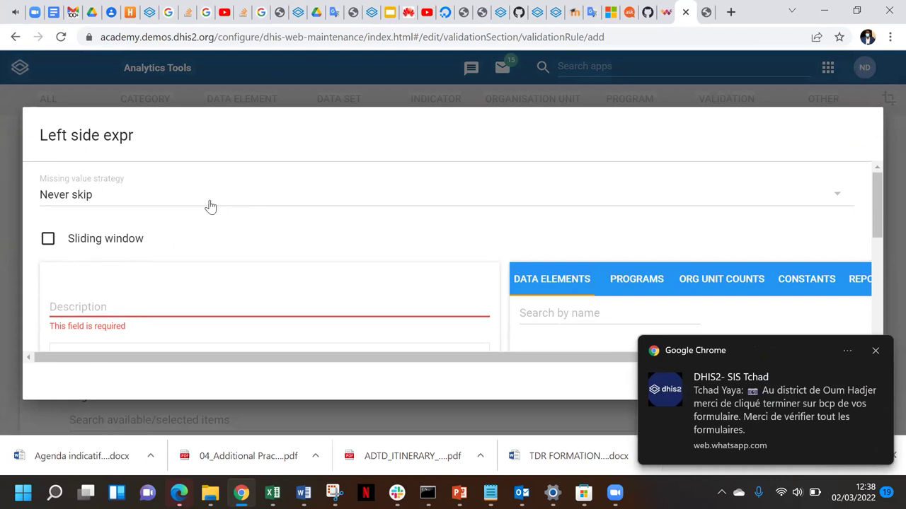
pyautogui.scroll(-1, 204, 202)
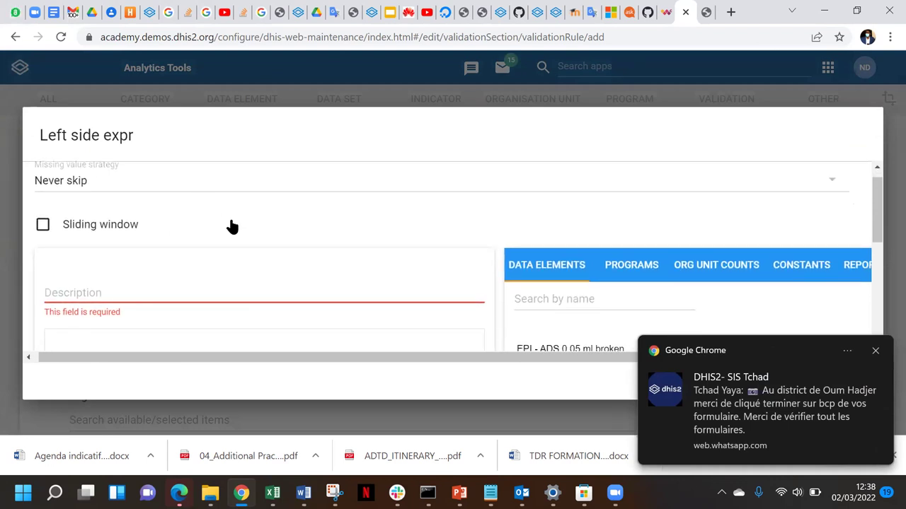
pyautogui.click(110, 201)
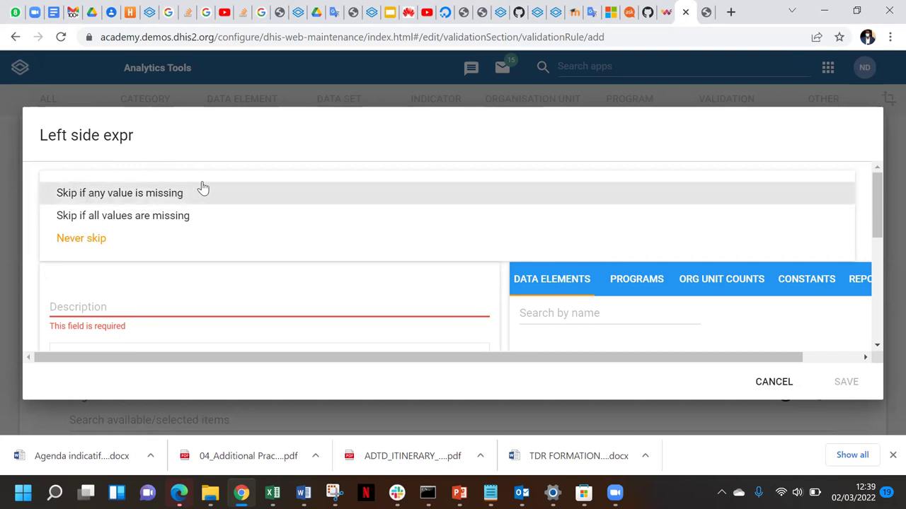
pyautogui.click(81, 241)
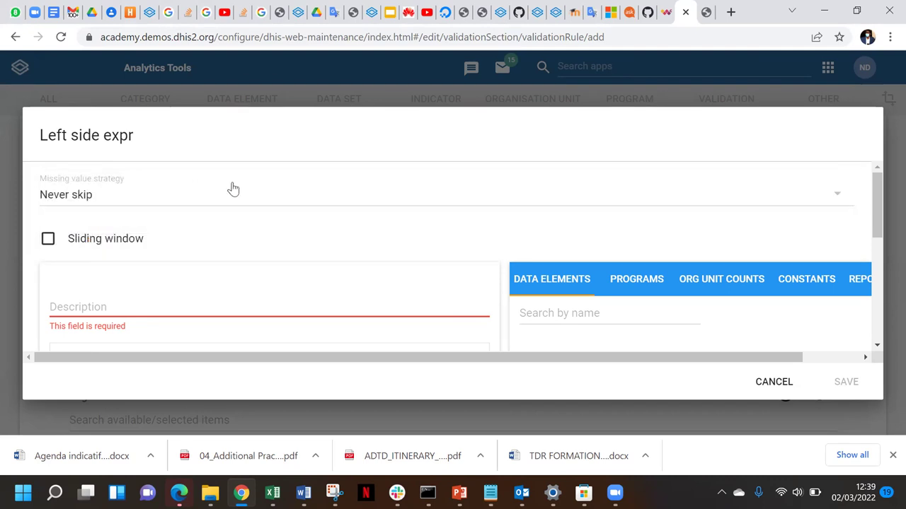
# Step: Enter "HIV test positive male + HIV test positive female" as the description of the left side expression
pyautogui.scroll(-1, 304, 220)
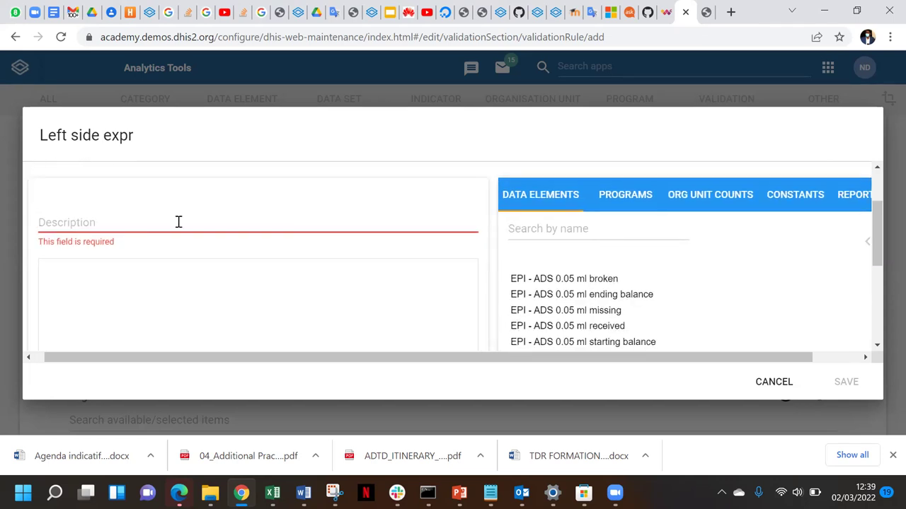
pyautogui.click(65, 223)
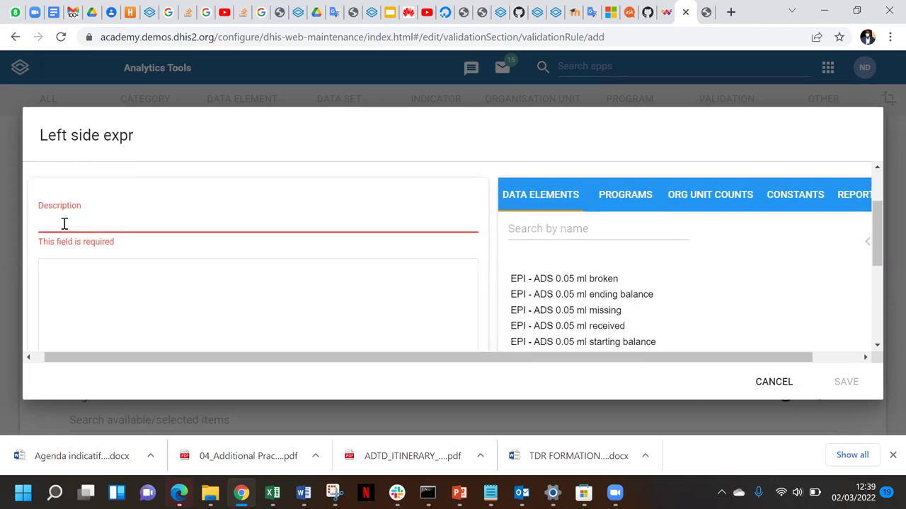
pyautogui.write('HIV test positive male + HIV test positive female <= HIV test performed male + HIV test performed female')
pyautogui.press('BackSpace')
pyautogui.press('BackSpace')
pyautogui.press('BackSpace')
pyautogui.press('BackSpace')
pyautogui.press('BackSpace')
pyautogui.press('BackSpace')
pyautogui.press('BackSpace')
pyautogui.press('BackSpace')
pyautogui.press('BackSpace')
pyautogui.press('BackSpace')
pyautogui.press('BackSpace')
pyautogui.press('BackSpace')
pyautogui.press('BackSpace')
pyautogui.press('BackSpace')
pyautogui.press('BackSpace')
pyautogui.press('BackSpace')
pyautogui.press('BackSpace')
pyautogui.press('BackSpace')
pyautogui.press('BackSpace')
pyautogui.press('BackSpace')
pyautogui.press('BackSpace')
pyautogui.press('BackSpace')
pyautogui.press('BackSpace')
pyautogui.press('BackSpace')
pyautogui.press('BackSpace')
pyautogui.press('BackSpace')
pyautogui.press('BackSpace')
pyautogui.press('BackSpace')
pyautogui.press('BackSpace')
pyautogui.press('BackSpace')
pyautogui.press('BackSpace')
pyautogui.press('BackSpace')
pyautogui.press('BackSpace')
pyautogui.press('BackSpace')
pyautogui.press('BackSpace')
pyautogui.press('BackSpace')
pyautogui.press('BackSpace')
pyautogui.press('BackSpace')
pyautogui.press('BackSpace')
pyautogui.press('BackSpace')
pyautogui.press('BackSpace')
pyautogui.press('BackSpace')
pyautogui.press('BackSpace')
pyautogui.press('BackSpace')
pyautogui.press('BackSpace')
pyautogui.press('BackSpace')
pyautogui.press('BackSpace')
pyautogui.press('BackSpace')
pyautogui.press('BackSpace')
pyautogui.write('HIV')
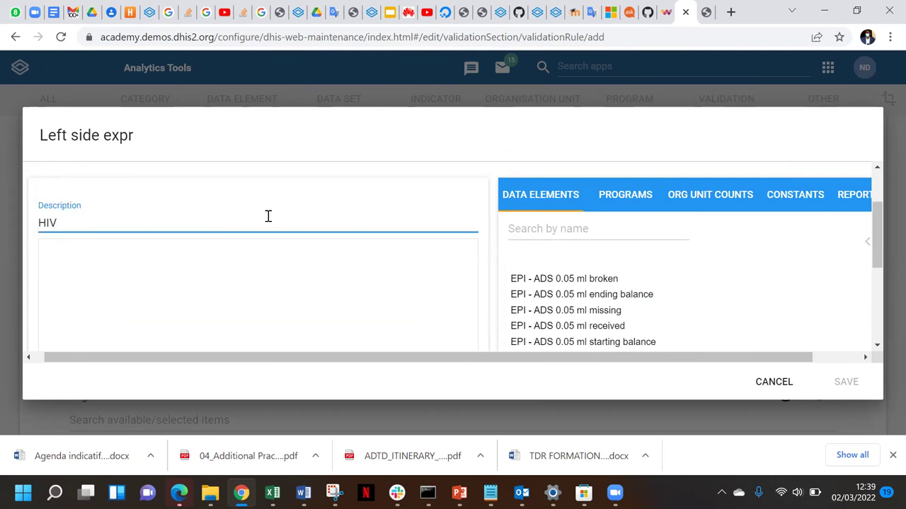
pyautogui.write(' test positive male + HIV test positive female')
pyautogui.click(185, 276)
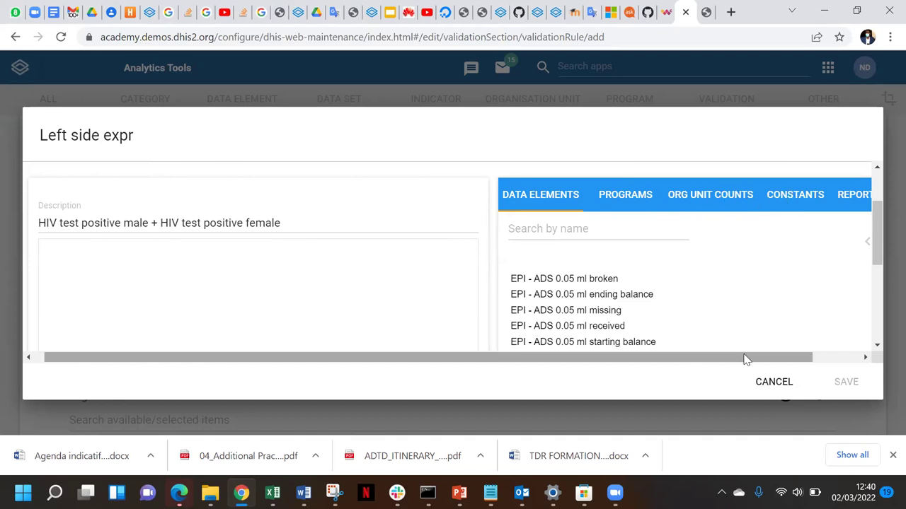
# Step: Search the data elements for "hiv test" in the left side expression editor
pyautogui.moveTo(745, 359); pyautogui.dragTo(812, 351)
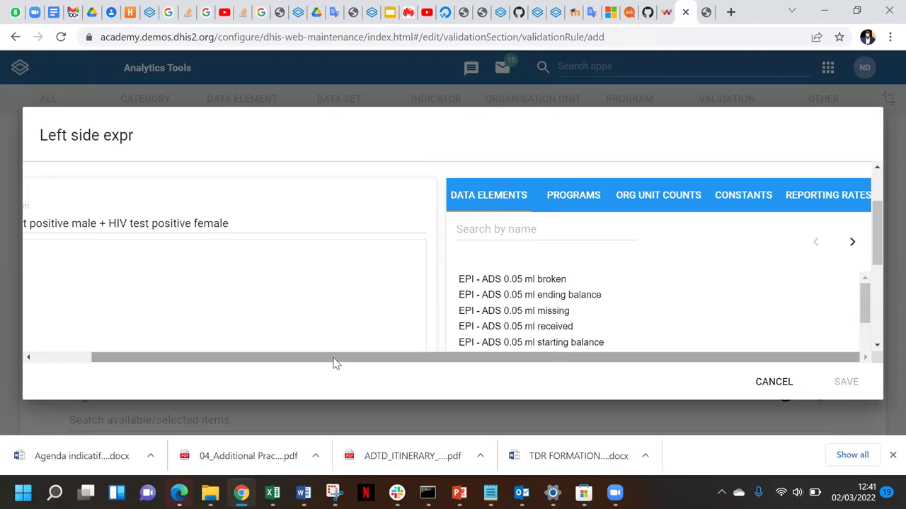
pyautogui.moveTo(336, 363); pyautogui.dragTo(277, 358)
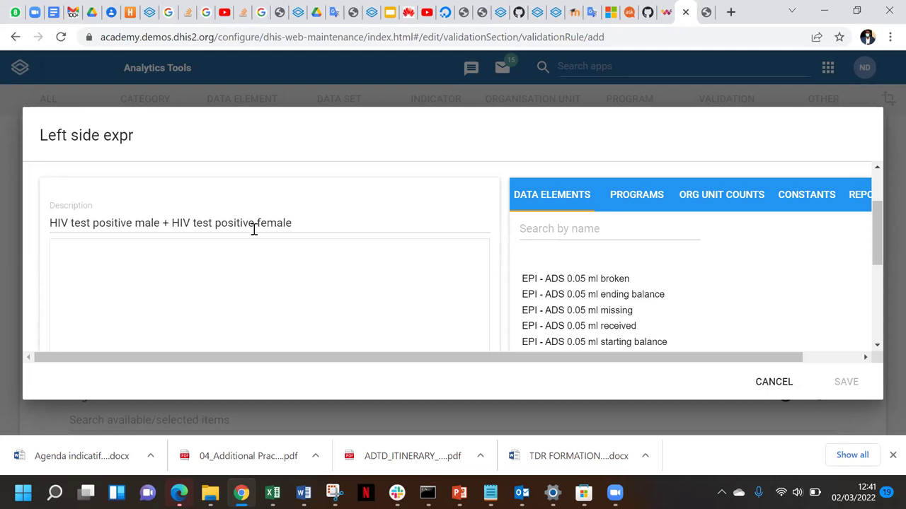
pyautogui.click(555, 229)
pyautogui.write('hiv ')
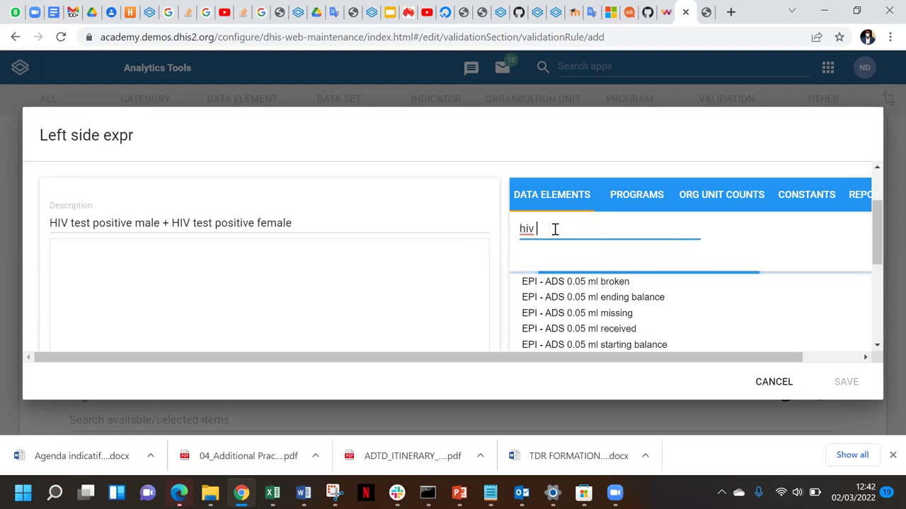
pyautogui.write('testesr')
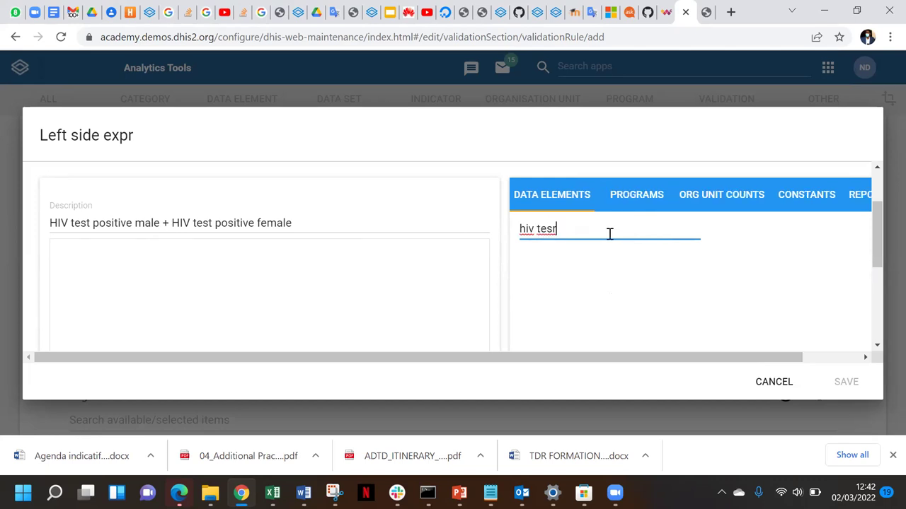
pyautogui.press('BackSpace')
pyautogui.write('t')
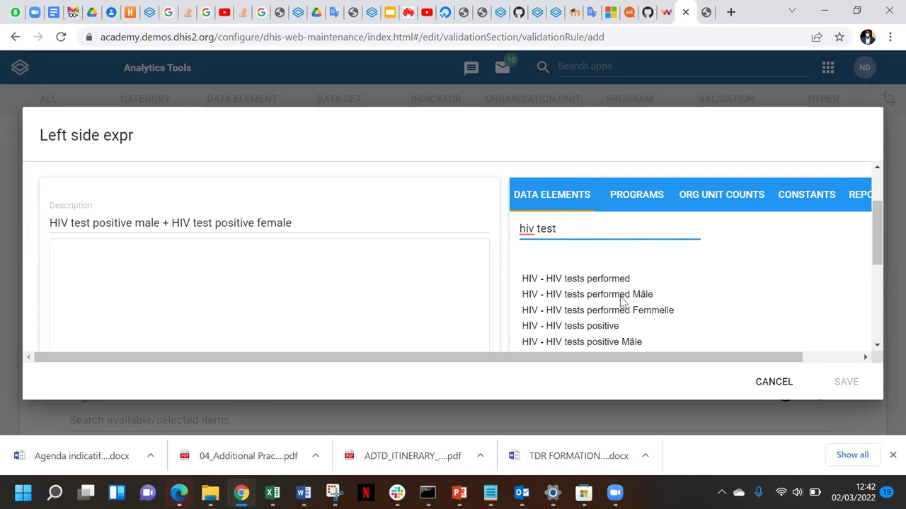
pyautogui.scroll(-1, 676, 321)
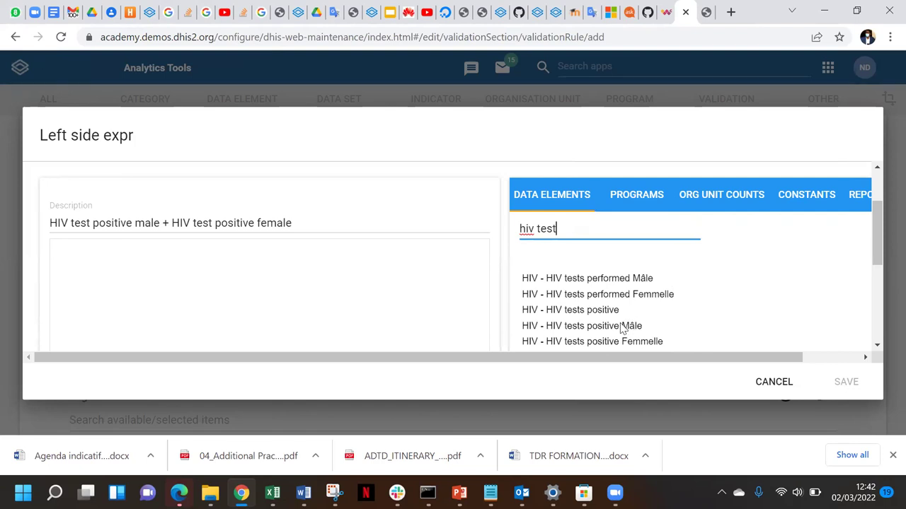
pyautogui.scroll(-2, 622, 326)
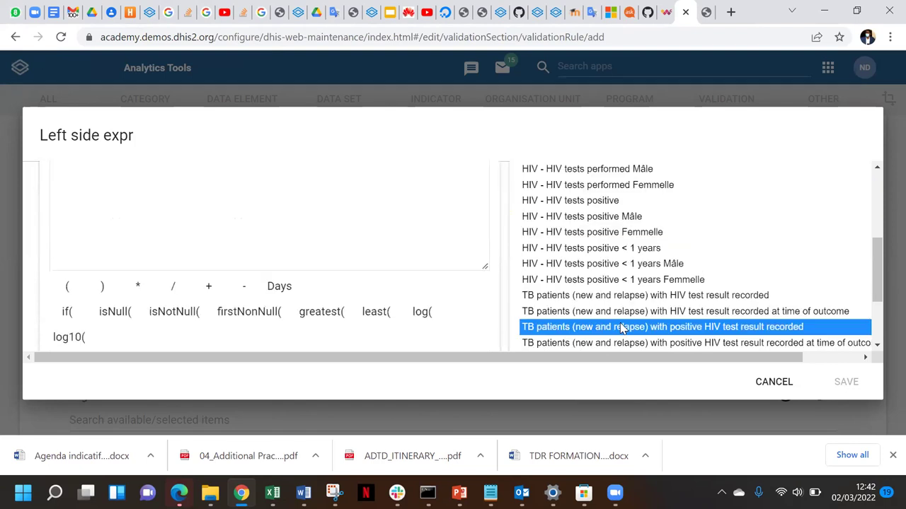
pyautogui.click(622, 327)
pyautogui.scroll(3, 376, 191)
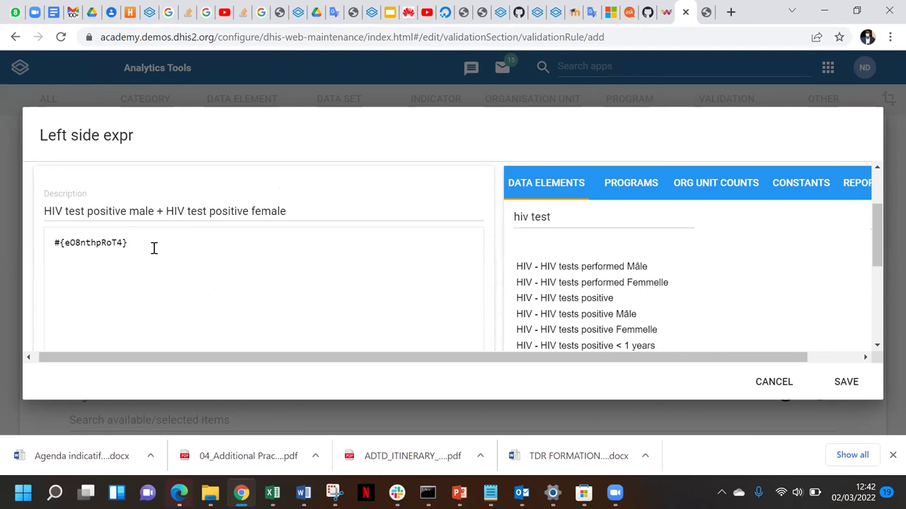
pyautogui.press('BackSpace')
pyautogui.press('BackSpace')
pyautogui.press('BackSpace')
pyautogui.press('BackSpace')
# Step: Build the left side expression as HIV tests positive Mâle plus HIV tests positive Femmelle
pyautogui.click(563, 318)
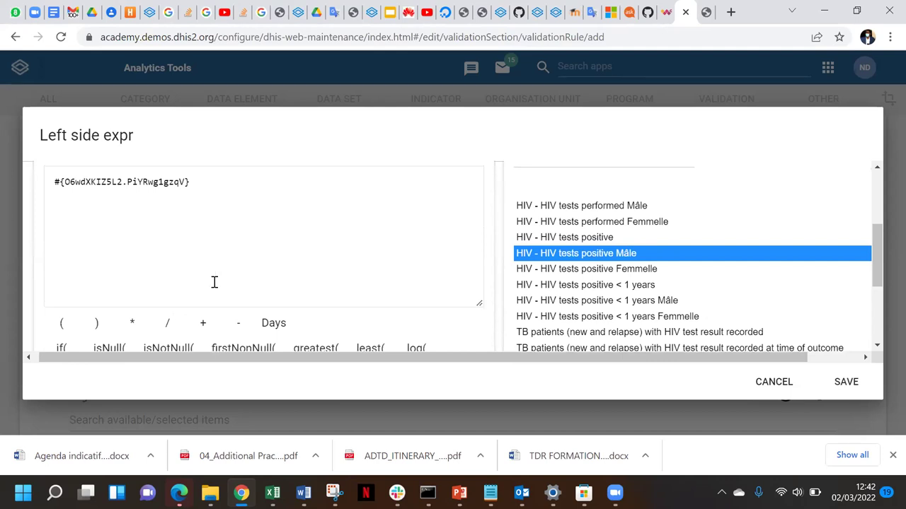
pyautogui.click(206, 325)
pyautogui.click(206, 326)
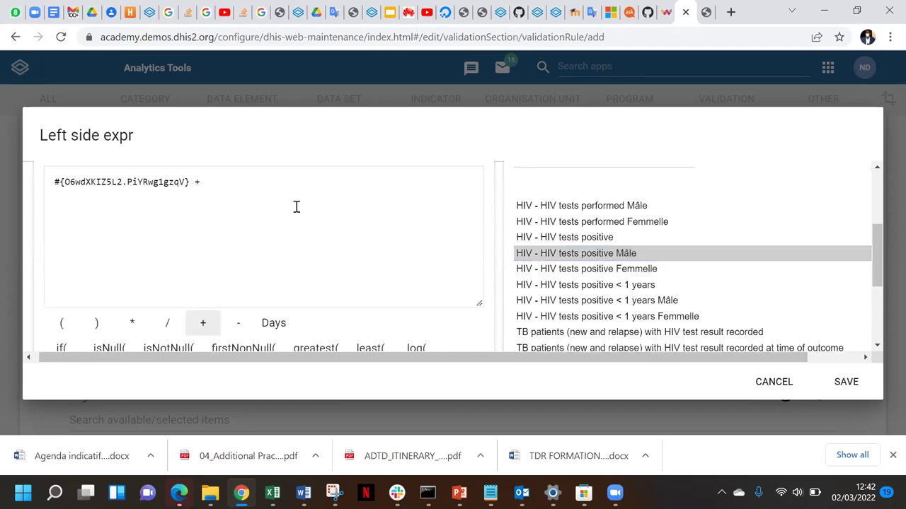
pyautogui.click(582, 270)
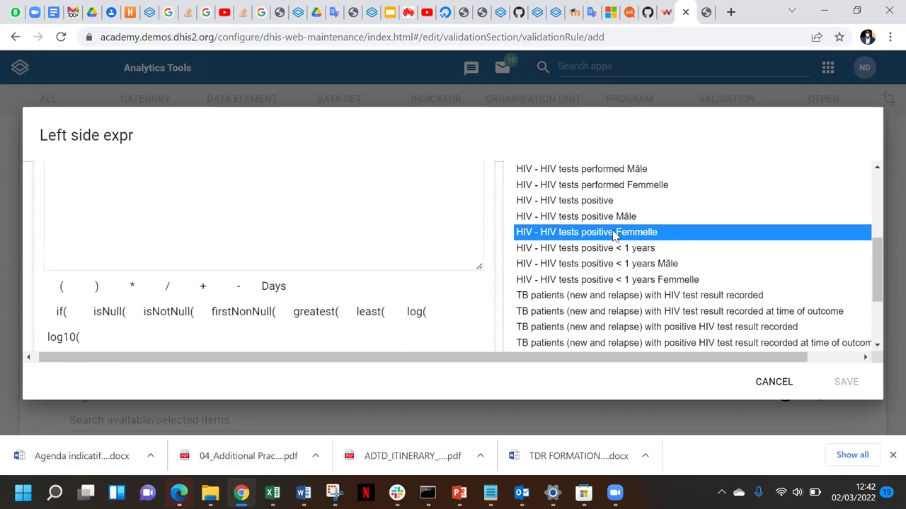
pyautogui.scroll(1, 306, 183)
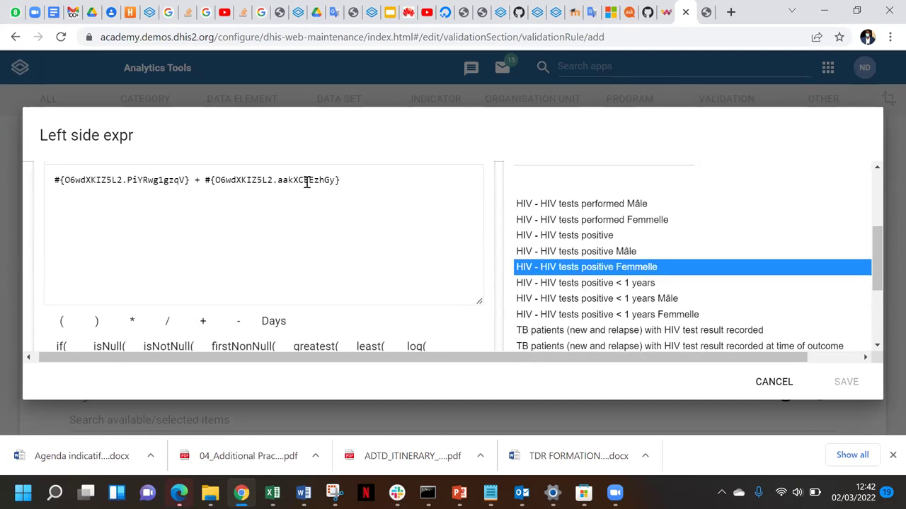
# Step: Check the left side expression's formula and validity, and save it
pyautogui.scroll(-5, 307, 183)
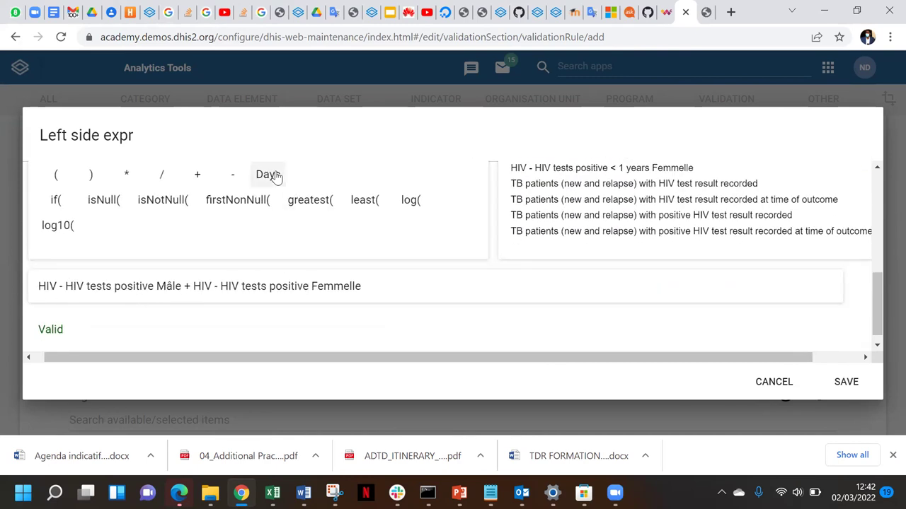
pyautogui.scroll(4, 276, 174)
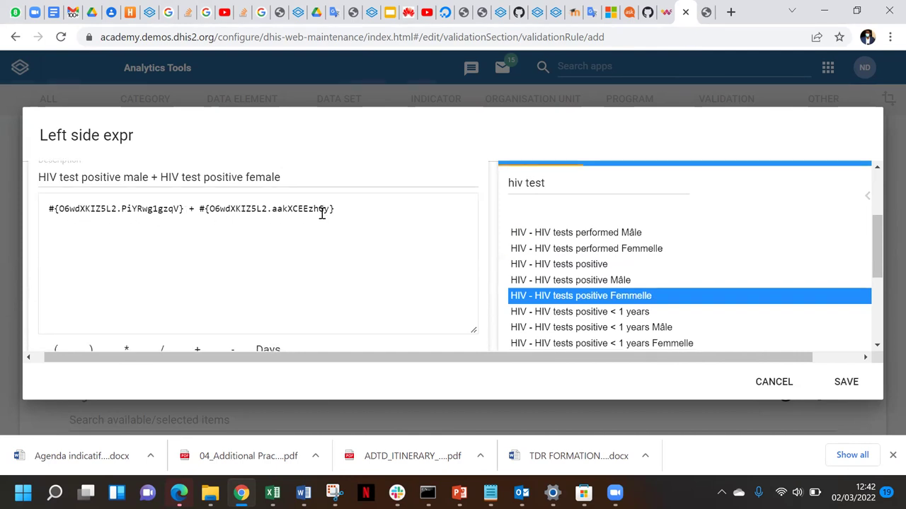
pyautogui.scroll(-2, 322, 213)
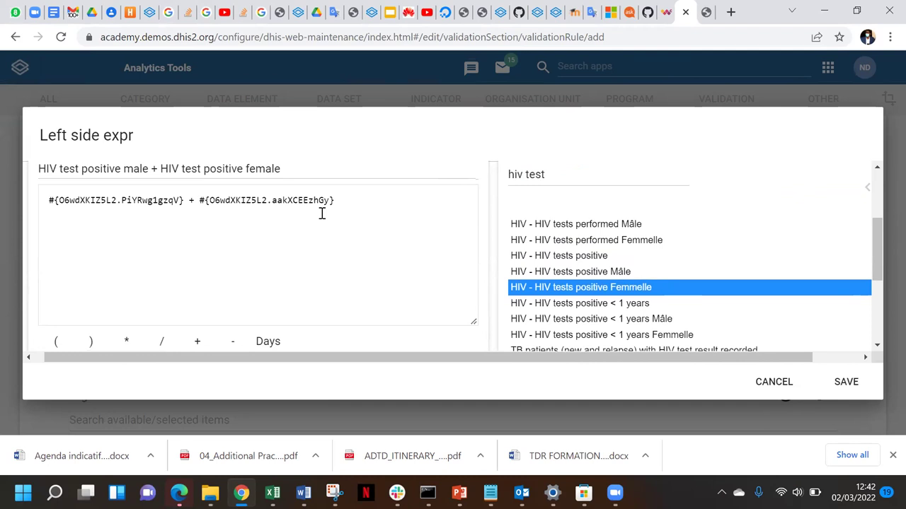
pyautogui.scroll(-5, 322, 213)
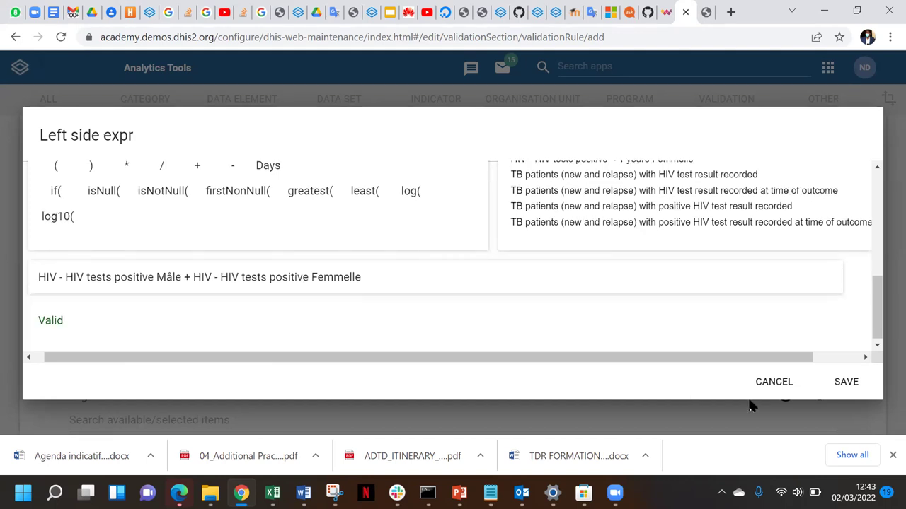
pyautogui.click(846, 383)
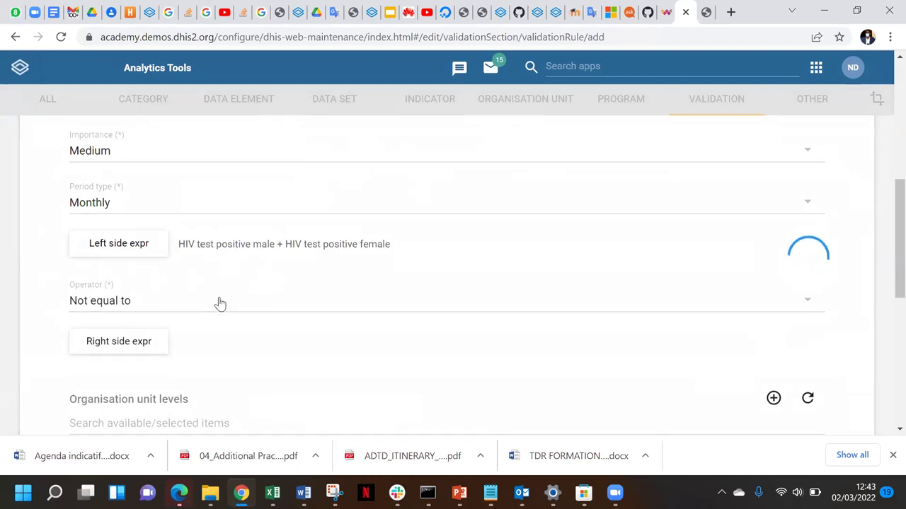
# Step: Set the validation rule's operator to "Less than or equal to"
pyautogui.scroll(-1, 184, 290)
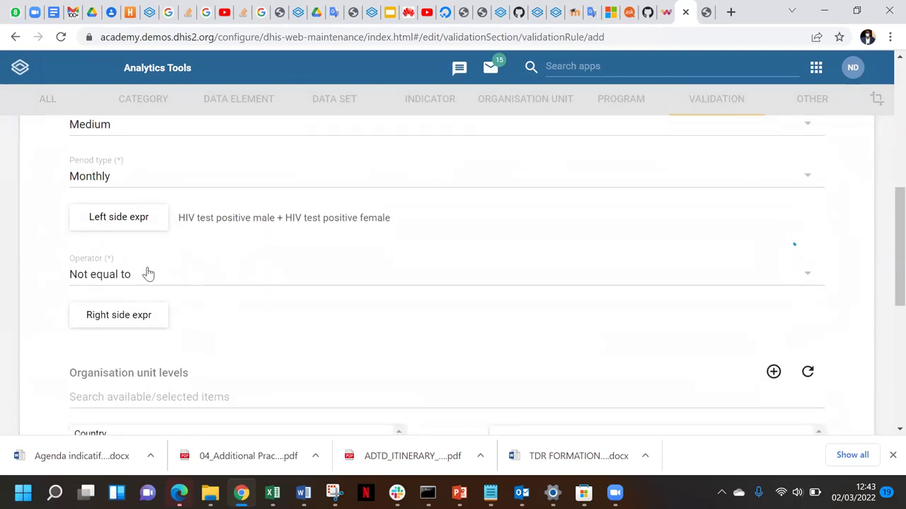
pyautogui.click(101, 281)
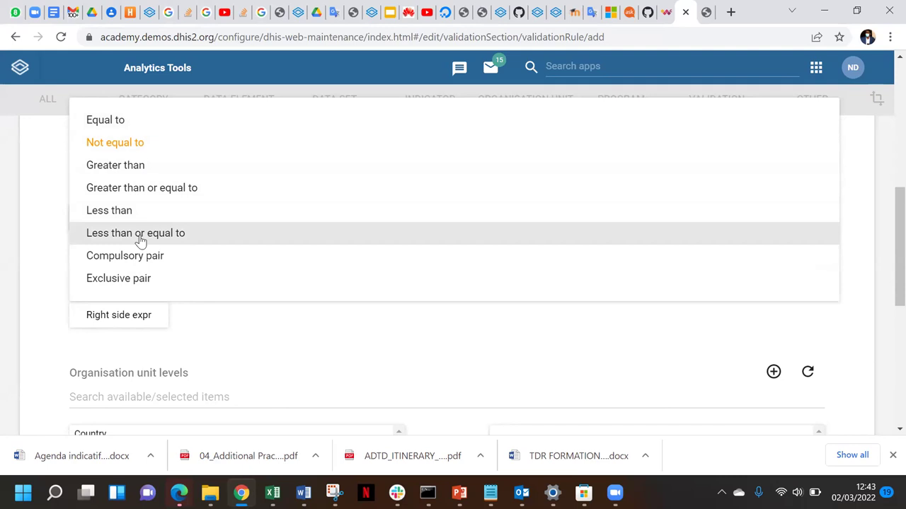
pyautogui.click(140, 240)
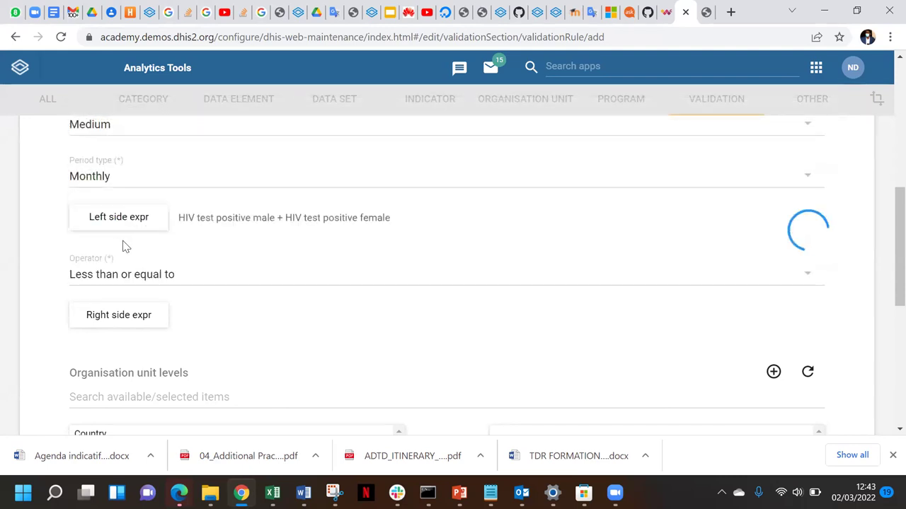
# Step: Open the right side expression and enter the description "HIV tests performed male + HIV tests performed female"
pyautogui.scroll(-1, 258, 247)
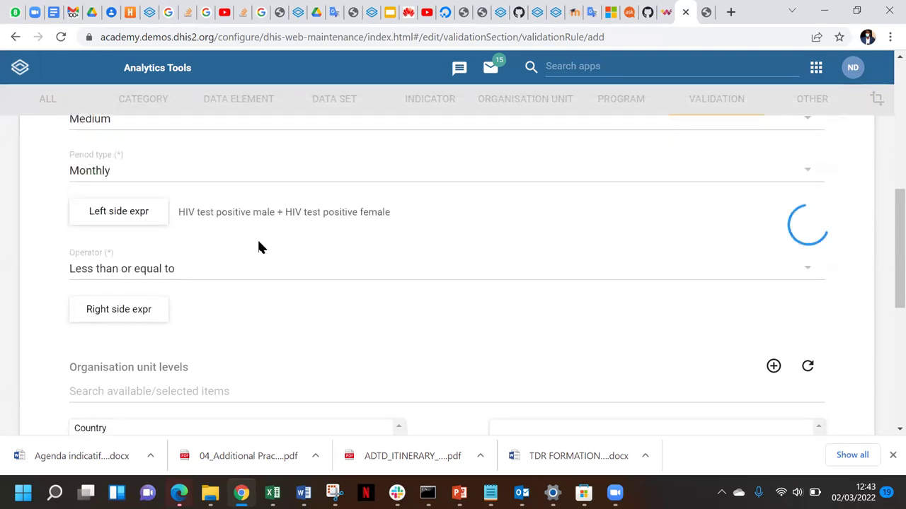
pyautogui.scroll(-1, 258, 246)
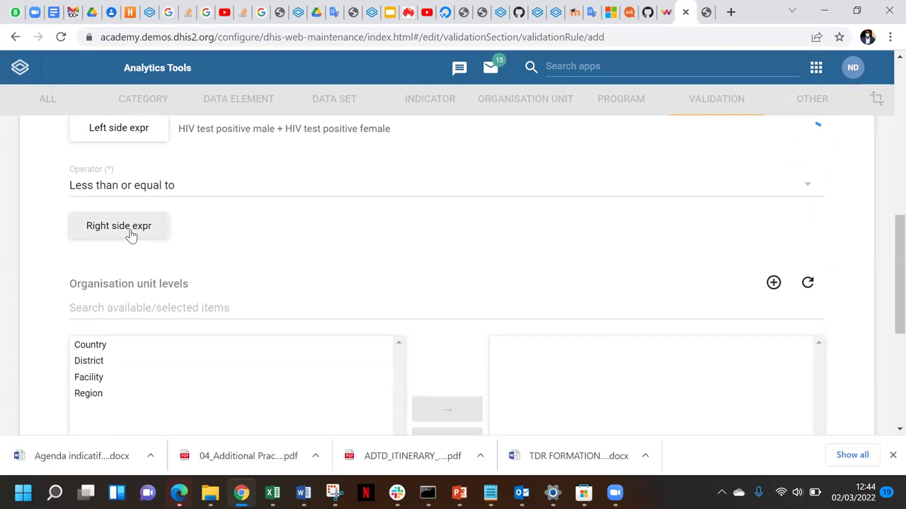
pyautogui.click(130, 231)
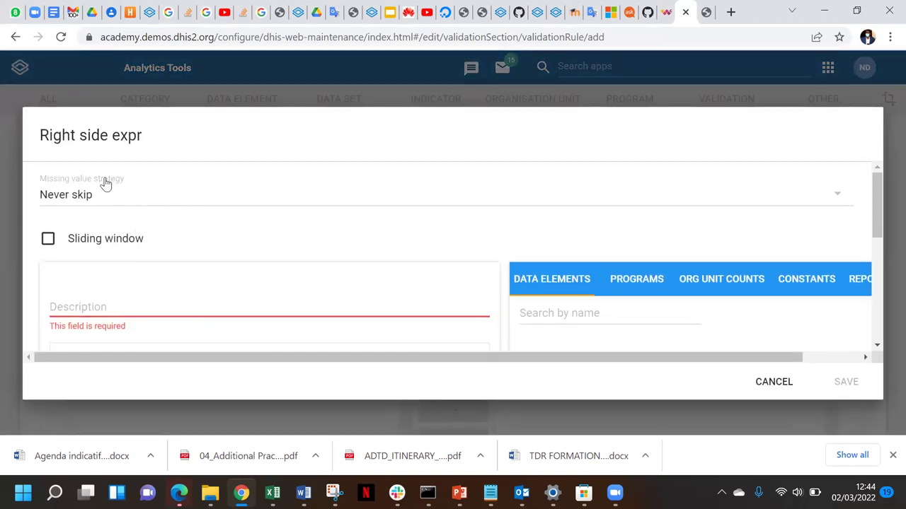
pyautogui.scroll(-2, 201, 205)
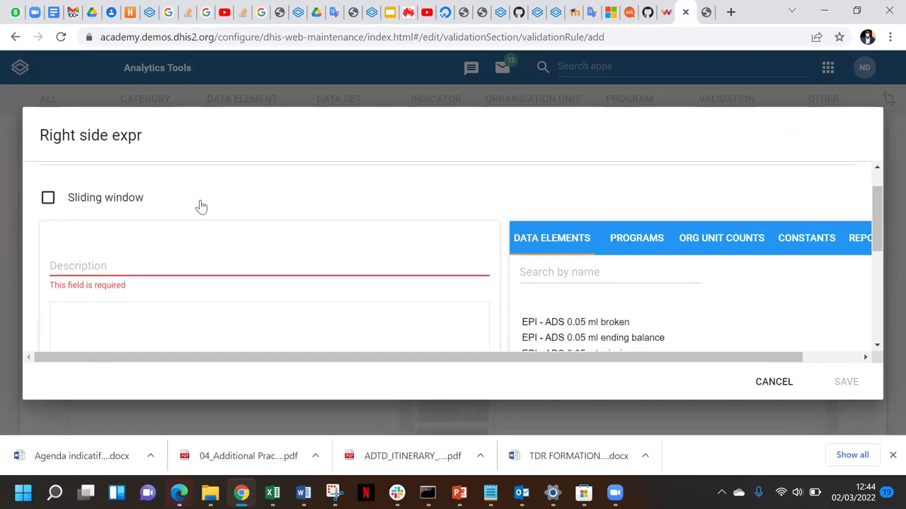
pyautogui.click(57, 219)
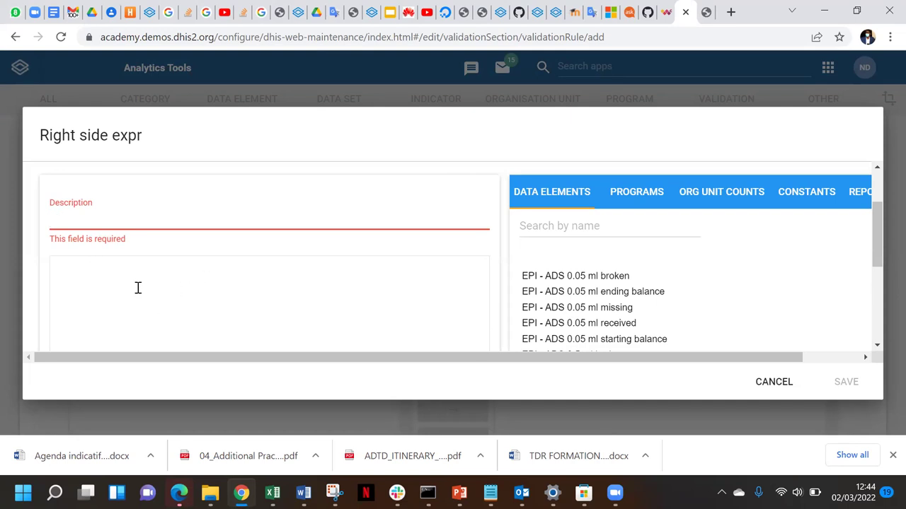
pyautogui.write('HIV')
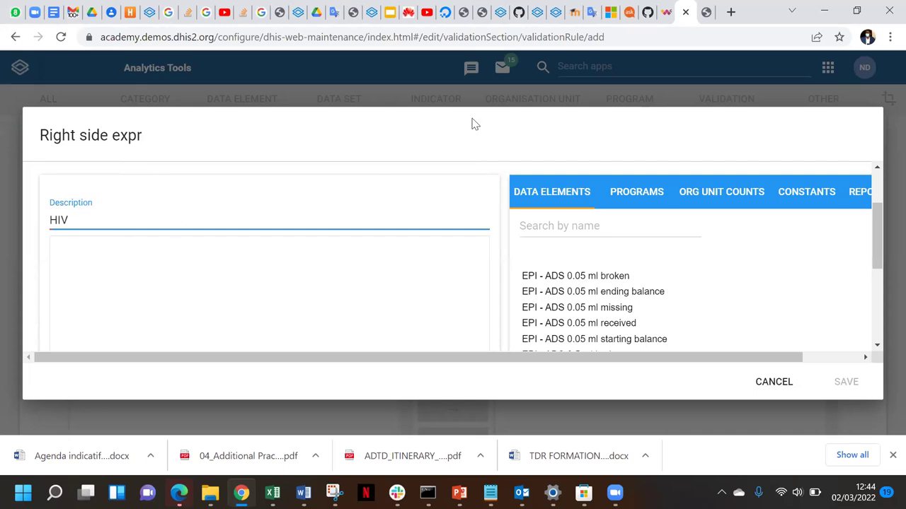
pyautogui.write('tests per')
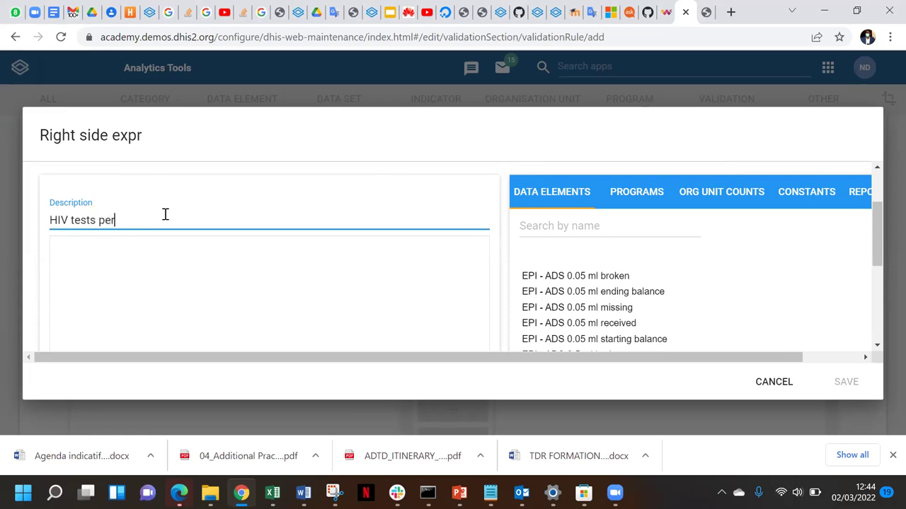
pyautogui.write('fro')
pyautogui.press('BackSpace')
pyautogui.press('BackSpace')
pyautogui.write('ormed male')
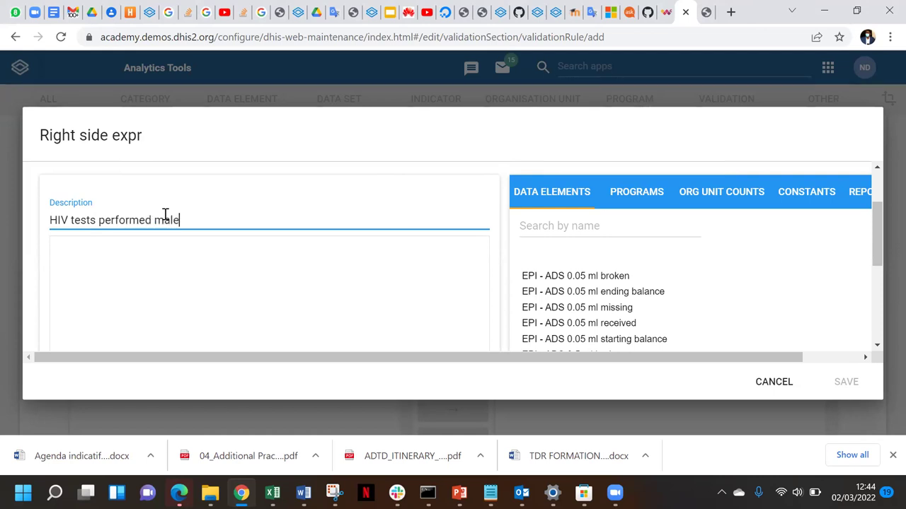
pyautogui.write(' + HIV tests performed fea')
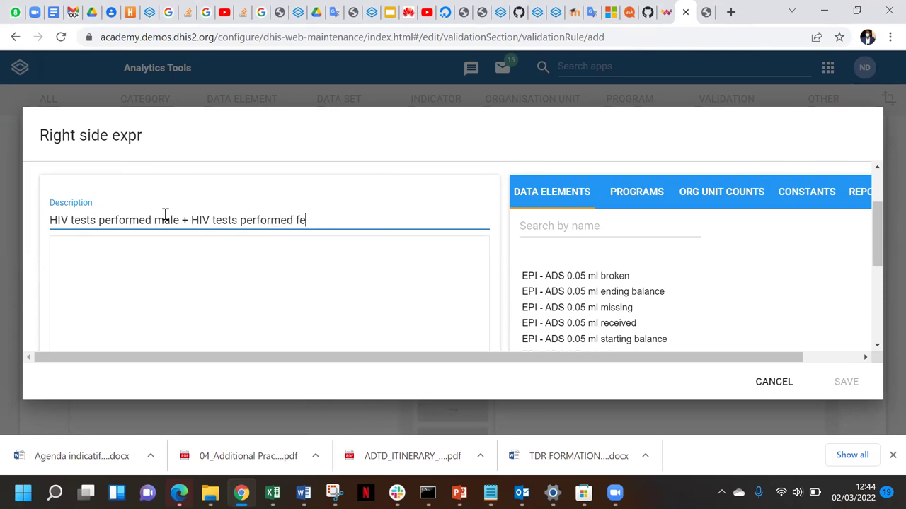
pyautogui.write('male')
# Step: Search the data elements for "HIV" in the right side expression editor
pyautogui.click(94, 246)
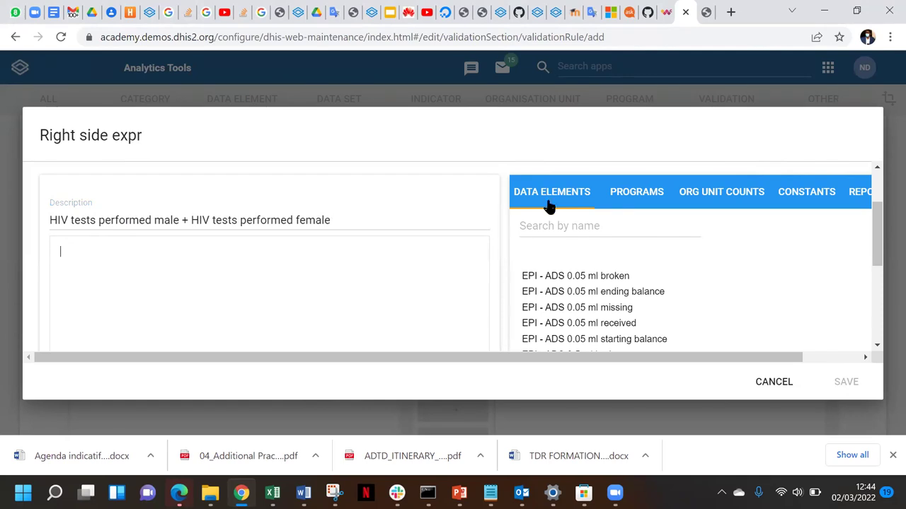
pyautogui.click(554, 228)
pyautogui.click(151, 266)
pyautogui.click(528, 223)
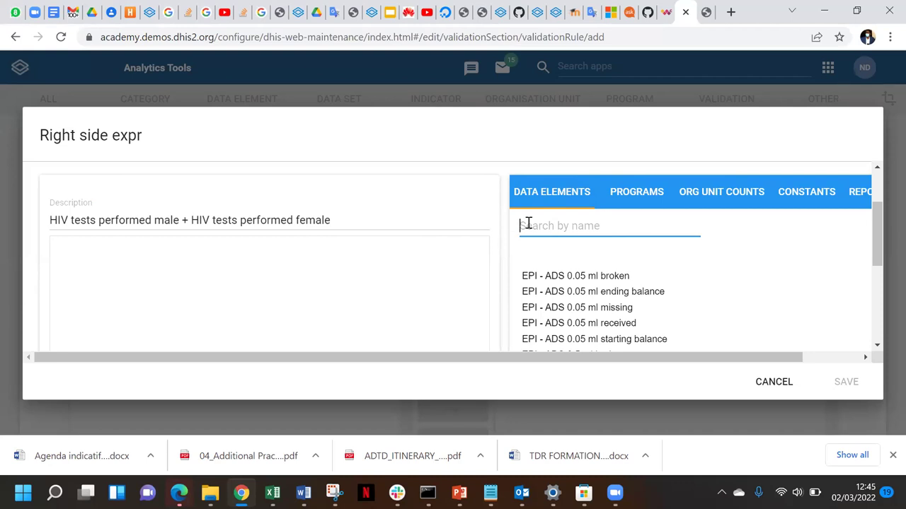
pyautogui.write('test perf')
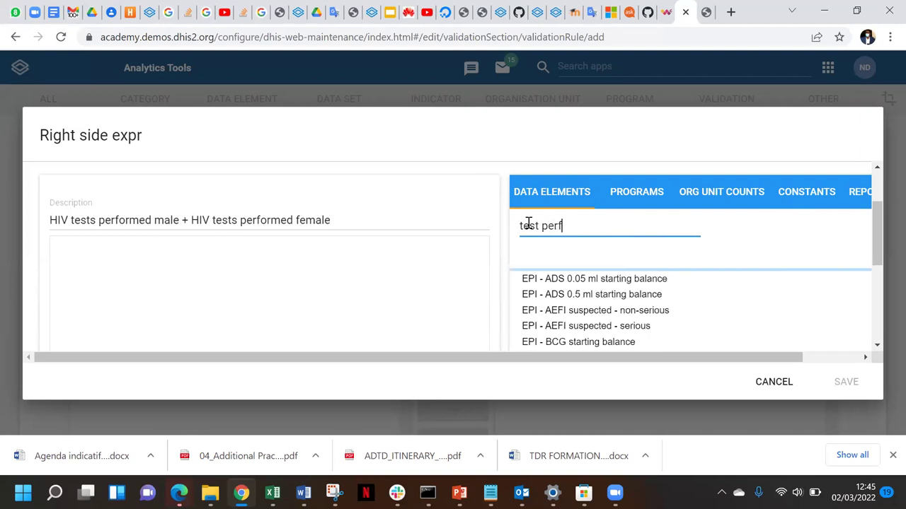
pyautogui.write('o')
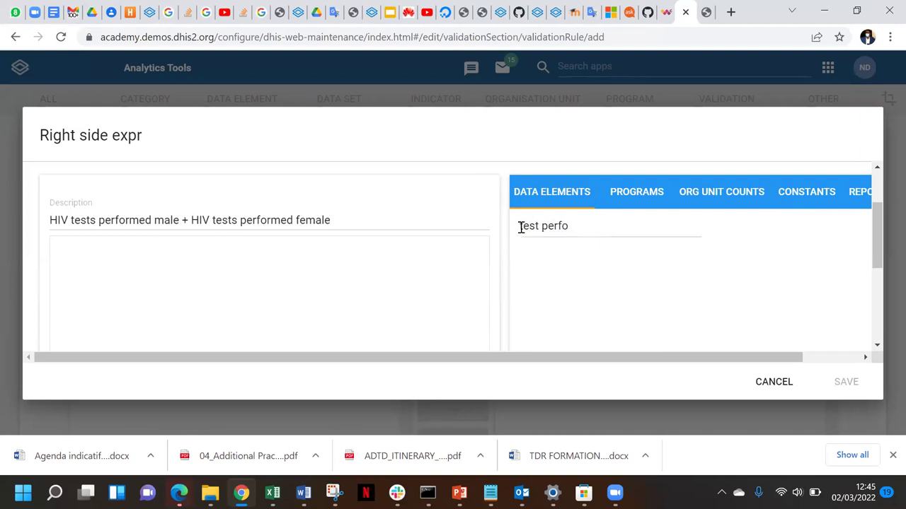
pyautogui.click(520, 226)
pyautogui.write('HIV')
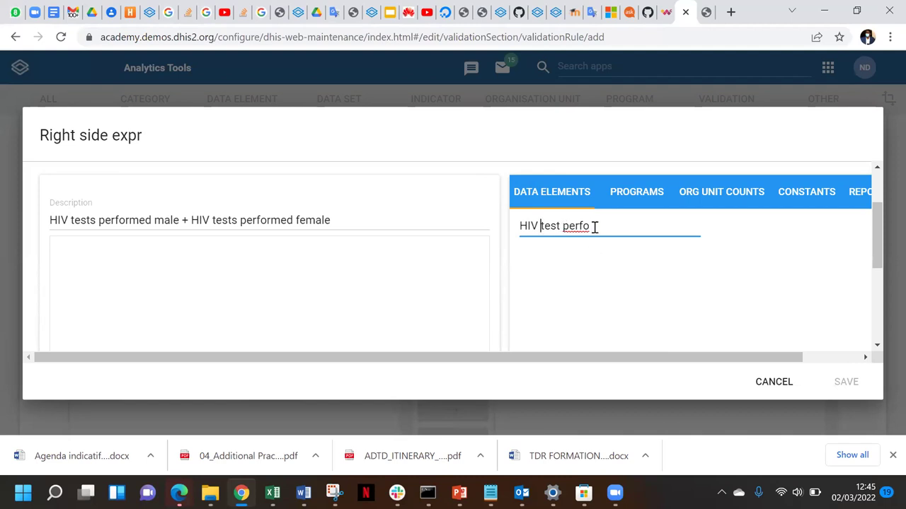
pyautogui.press('BackSpace')
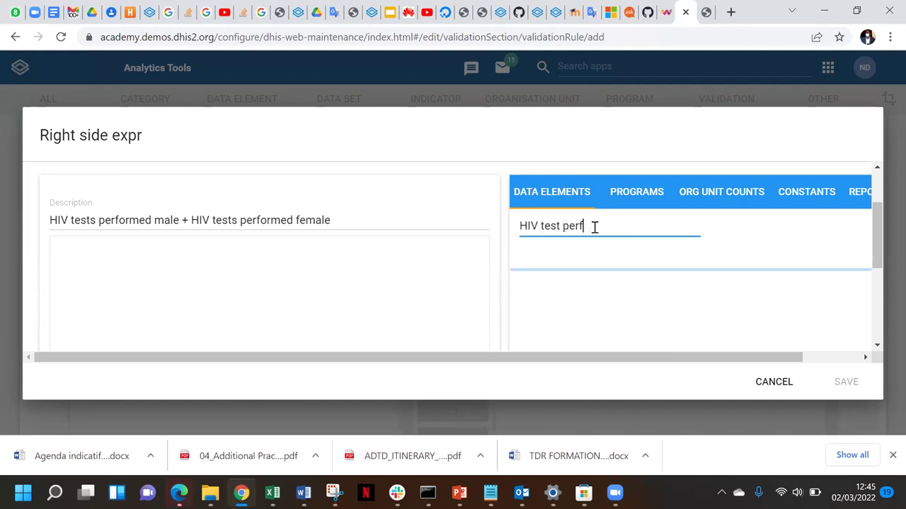
pyautogui.press('BackSpace')
pyautogui.press('BackSpace')
pyautogui.press('BackSpace')
pyautogui.press('BackSpace')
pyautogui.press('BackSpace')
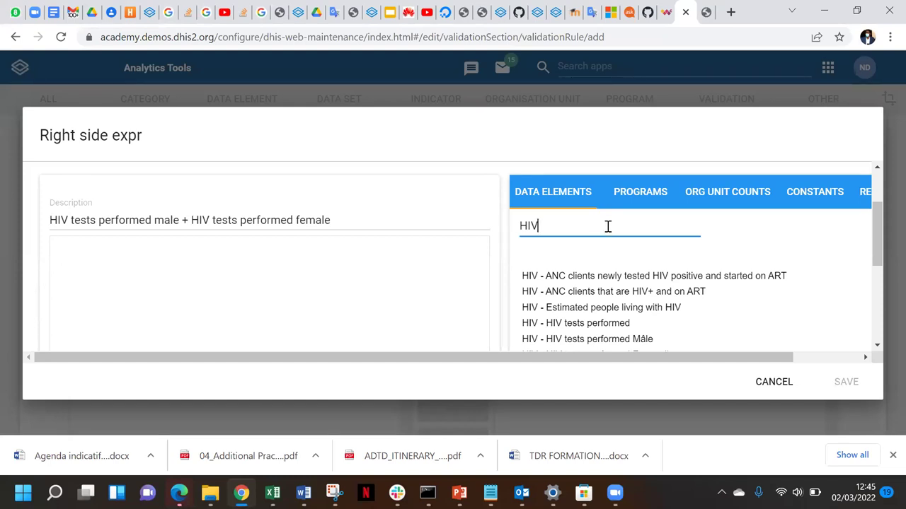
# Step: Build the right side expression as HIV tests performed Mâle plus HIV tests performed Femmelle
pyautogui.scroll(-1, 600, 306)
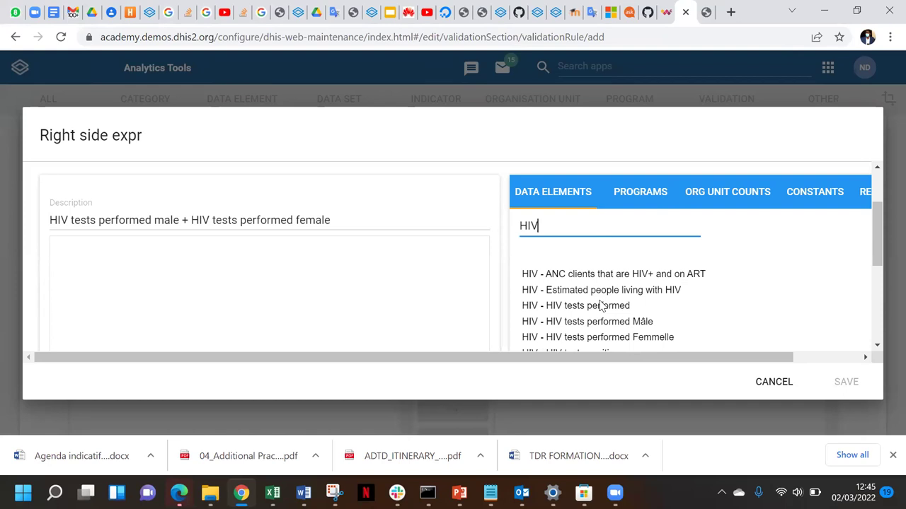
pyautogui.click(566, 322)
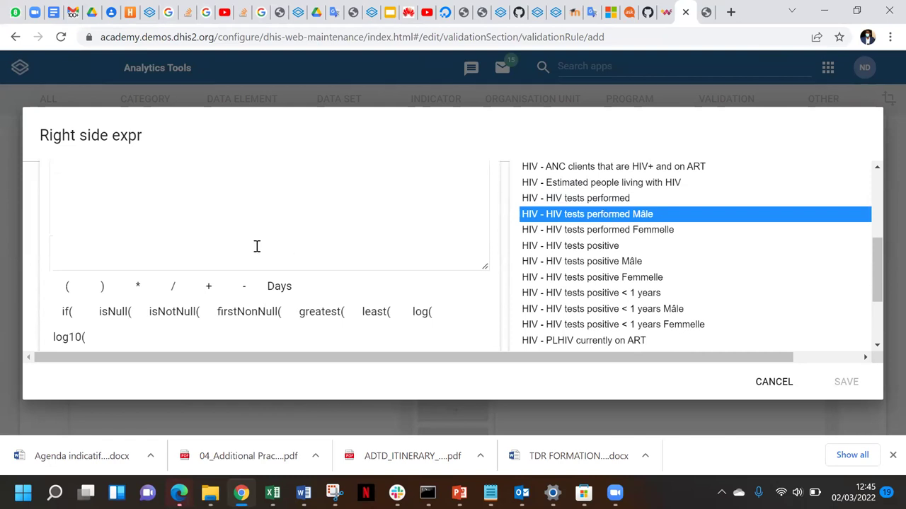
pyautogui.click(210, 291)
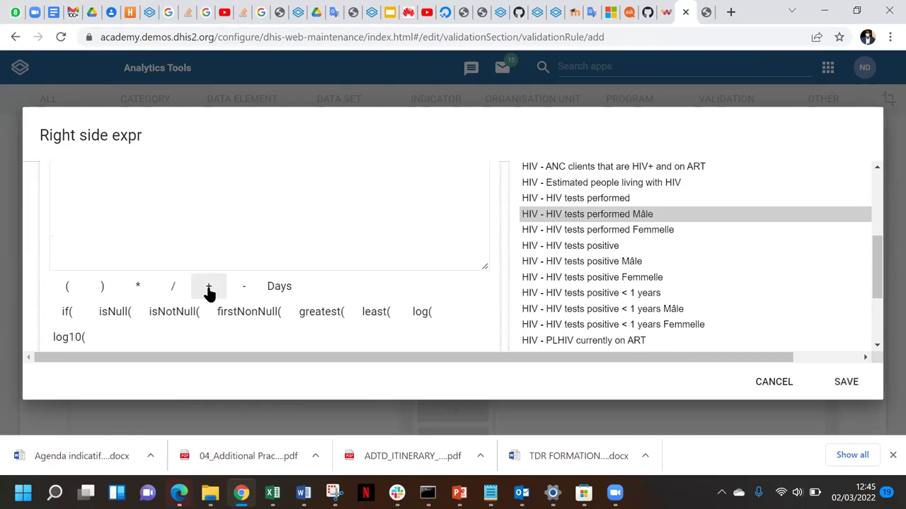
pyautogui.click(580, 234)
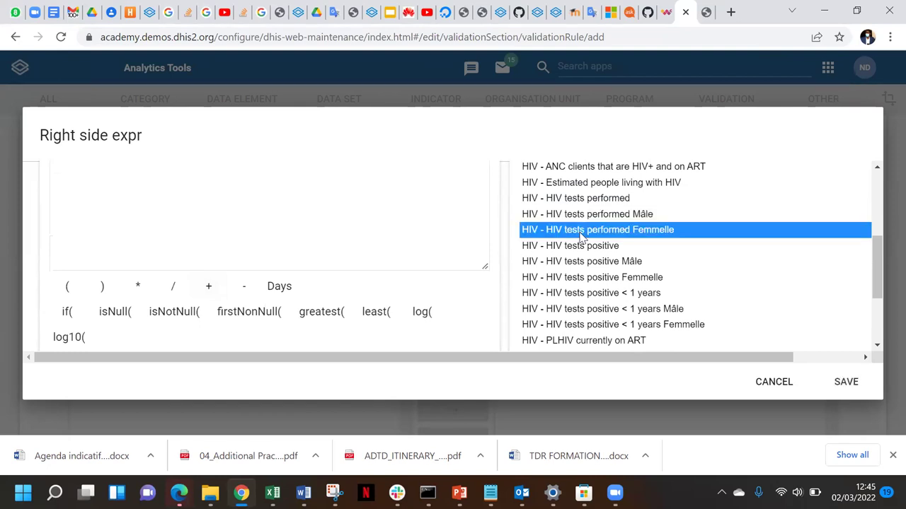
# Step: Check the right side expression's formula and validity, and save it
pyautogui.scroll(1, 317, 220)
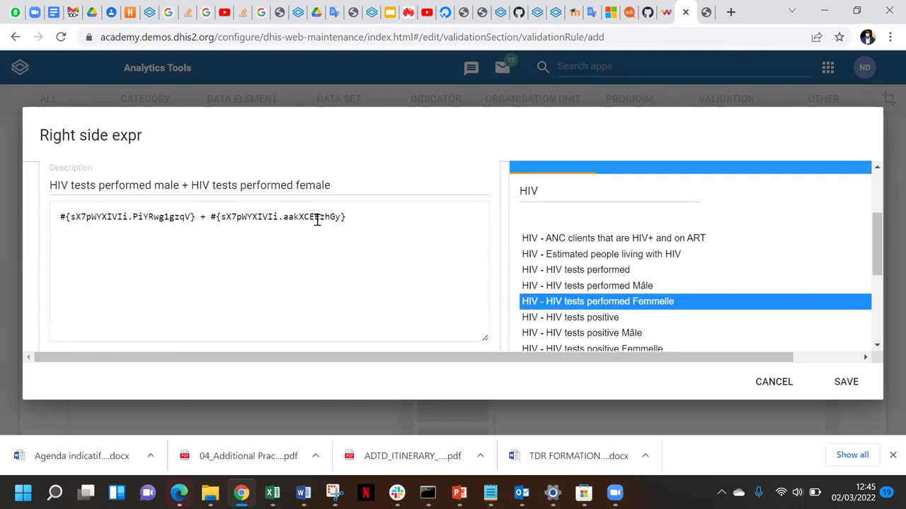
pyautogui.scroll(-1, 317, 220)
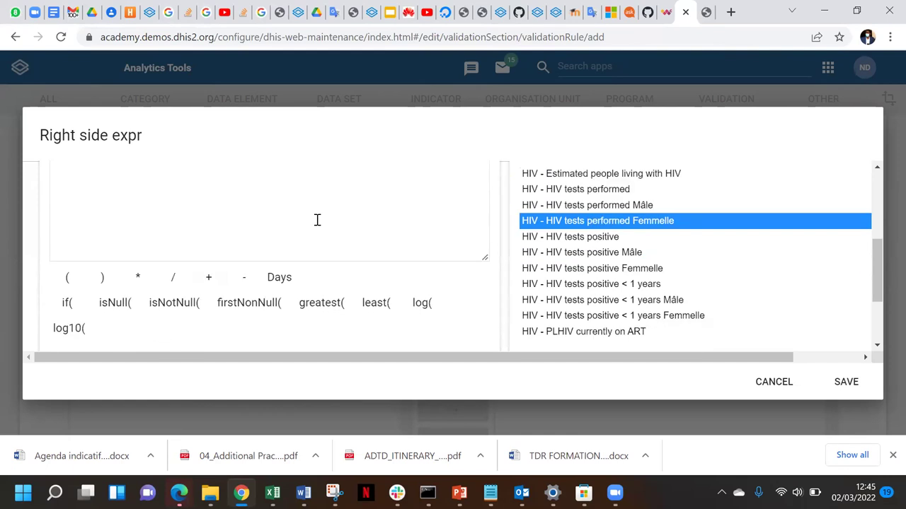
pyautogui.scroll(-2, 317, 220)
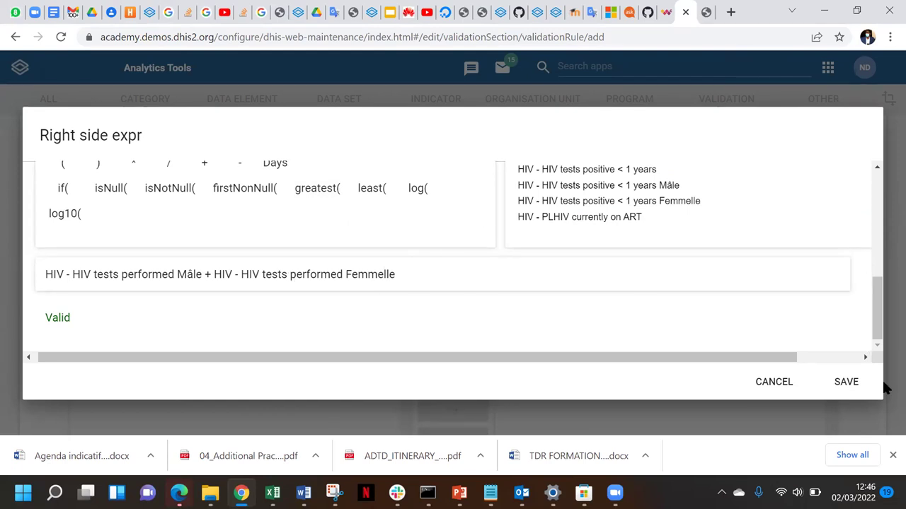
pyautogui.click(847, 382)
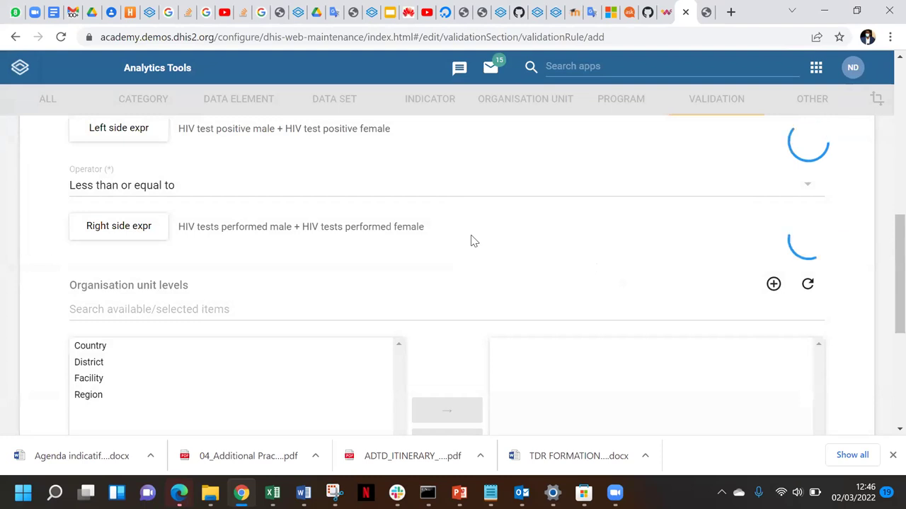
# Step: Assign the Facility level to the validation rule's organisation unit levels
pyautogui.scroll(-1, 474, 242)
pyautogui.scroll(-2, 474, 242)
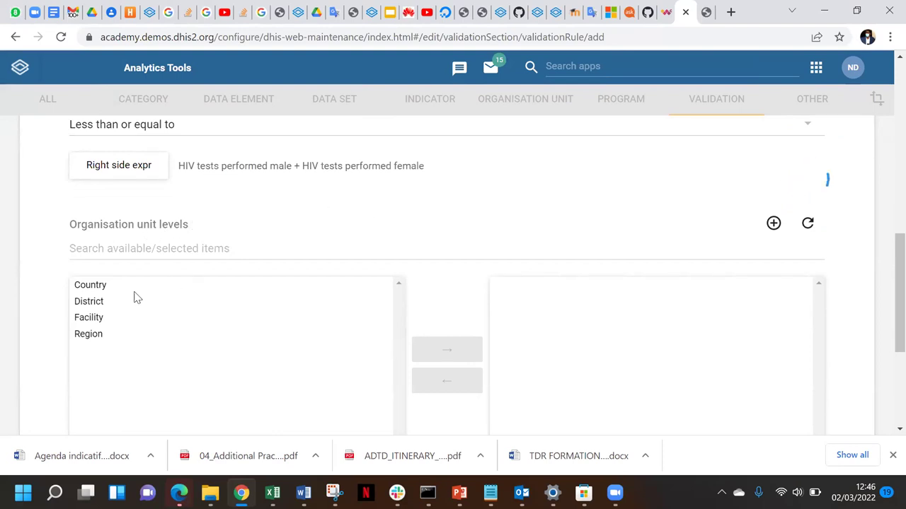
pyautogui.click(95, 319)
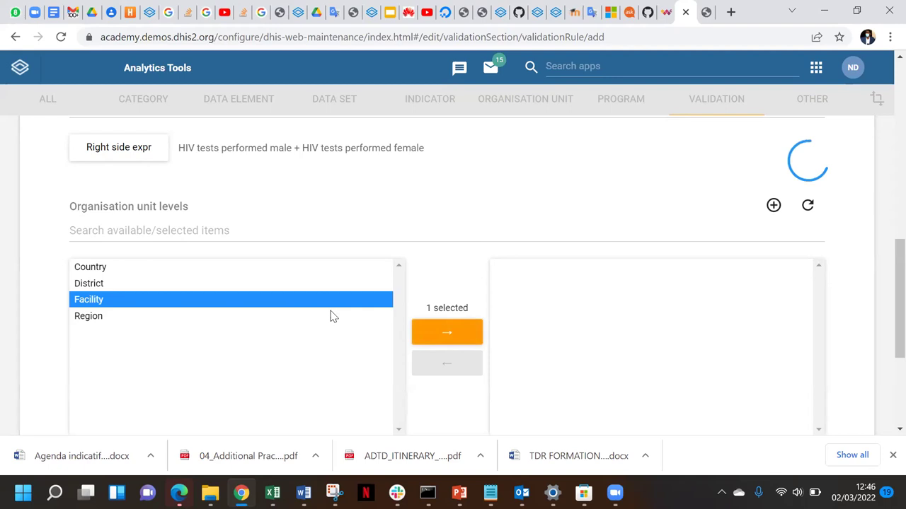
pyautogui.click(442, 331)
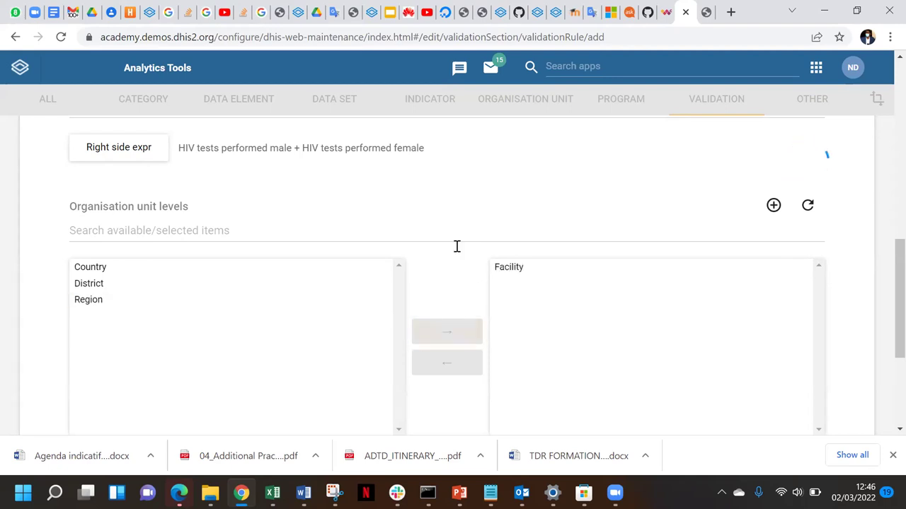
# Step: Review the completed validation rule form and copy the rule's full name
pyautogui.scroll(-2, 455, 245)
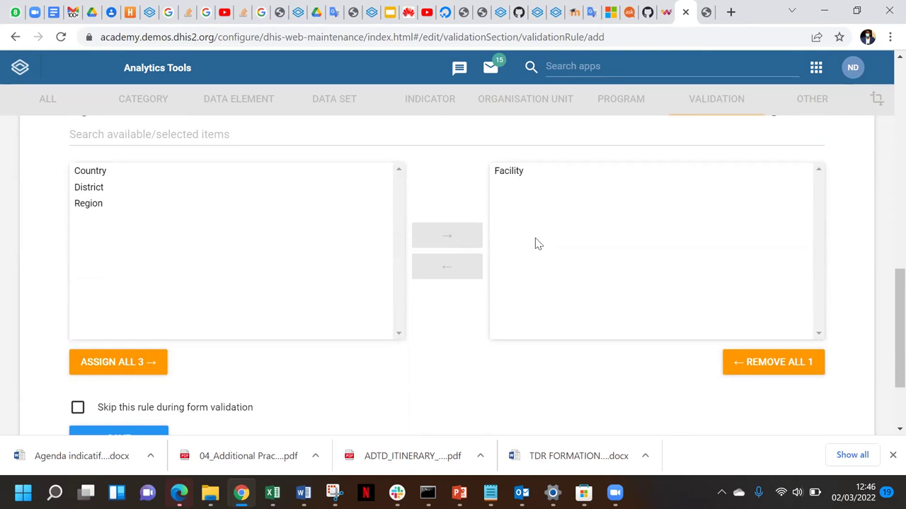
pyautogui.scroll(-2, 555, 251)
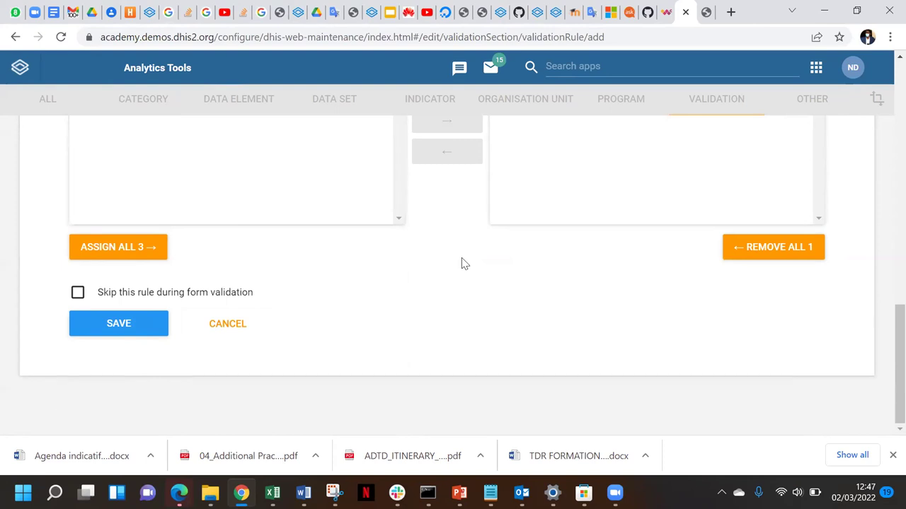
pyautogui.scroll(5, 462, 263)
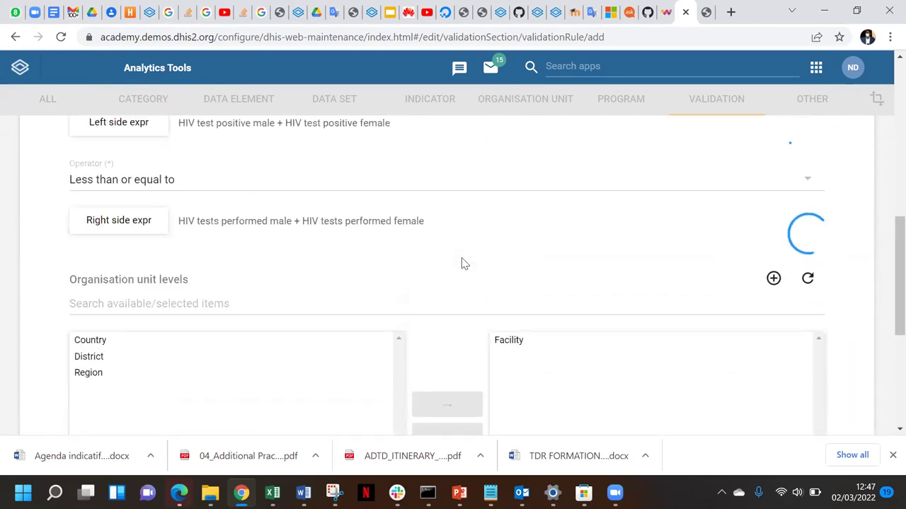
pyautogui.scroll(3, 461, 264)
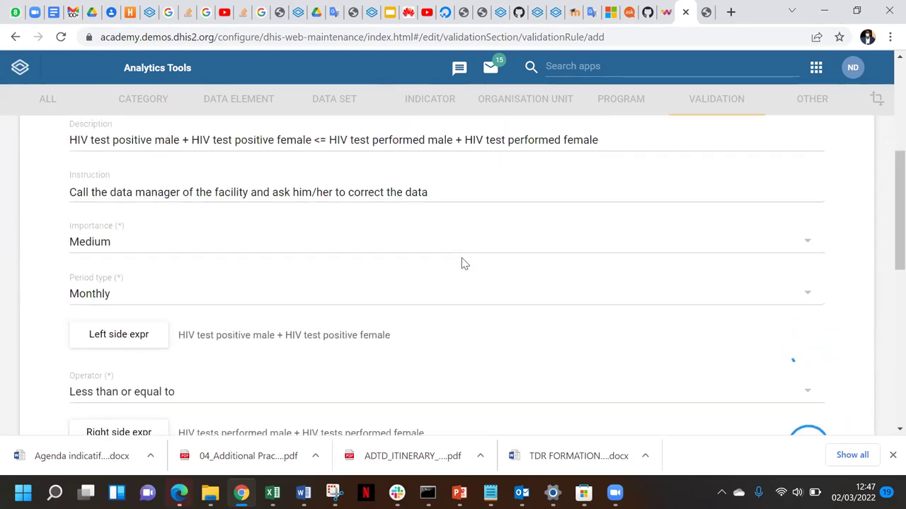
pyautogui.scroll(-1, 463, 264)
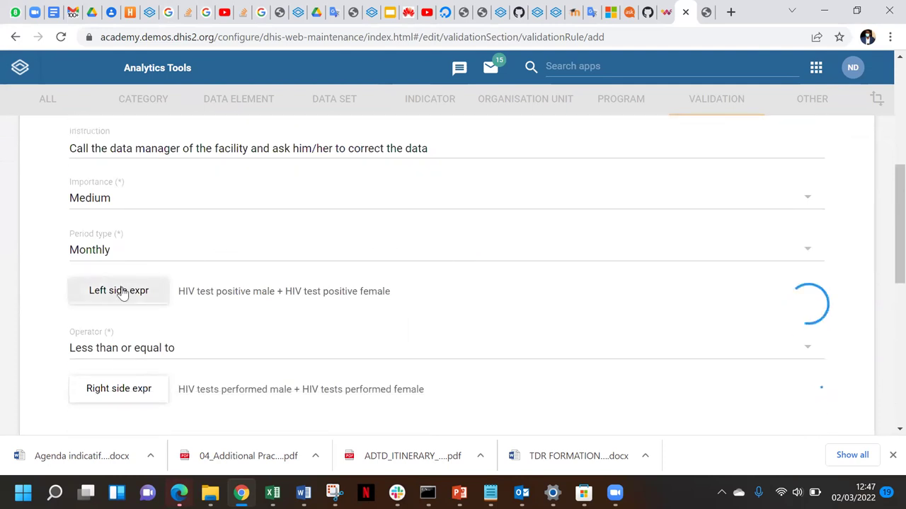
pyautogui.scroll(5, 297, 235)
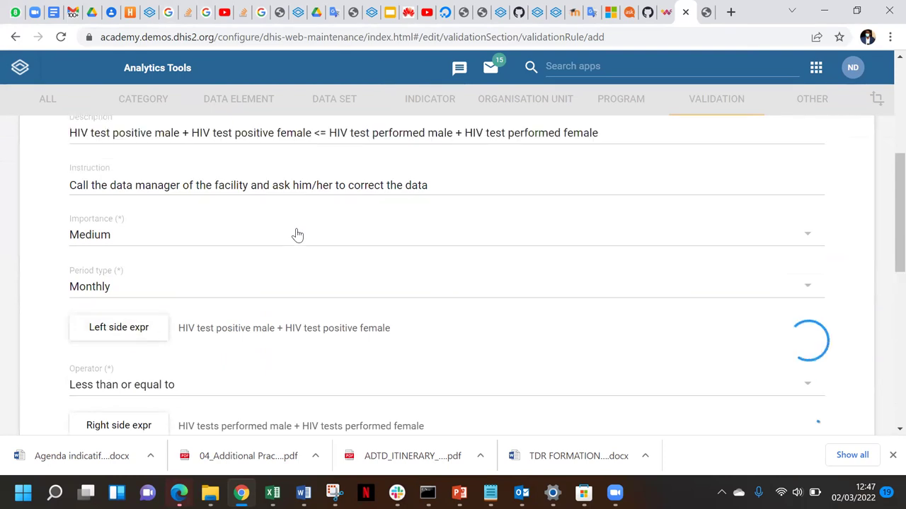
pyautogui.click(347, 259)
pyautogui.hotkey('ctrl', 'a')
pyautogui.hotkey('ctrl', 'c')
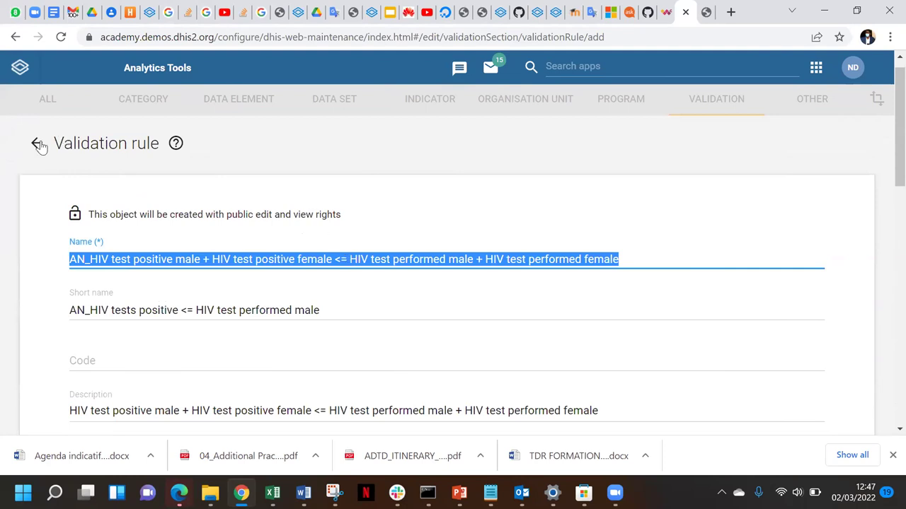
pyautogui.scroll(-15, 469, 307)
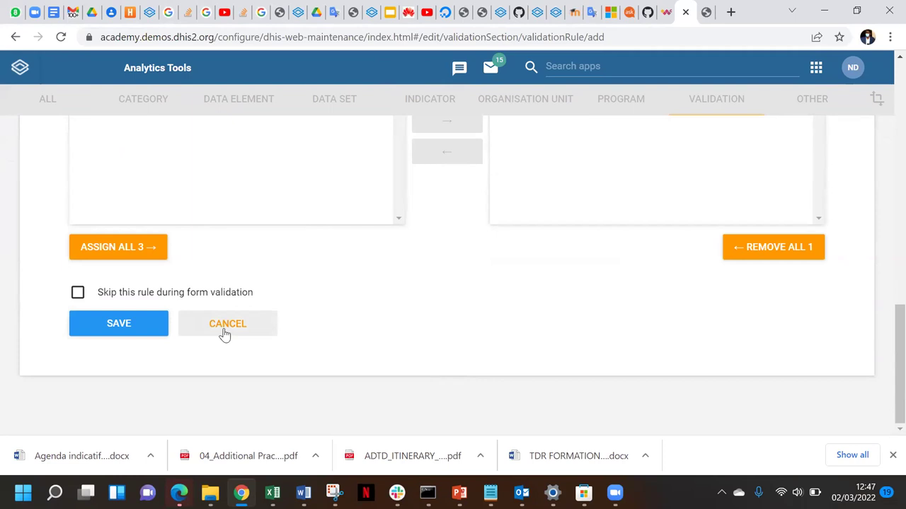
# Step: Cancel the unsaved validation rule form and return to the dashboard
pyautogui.click(225, 334)
pyautogui.click(522, 118)
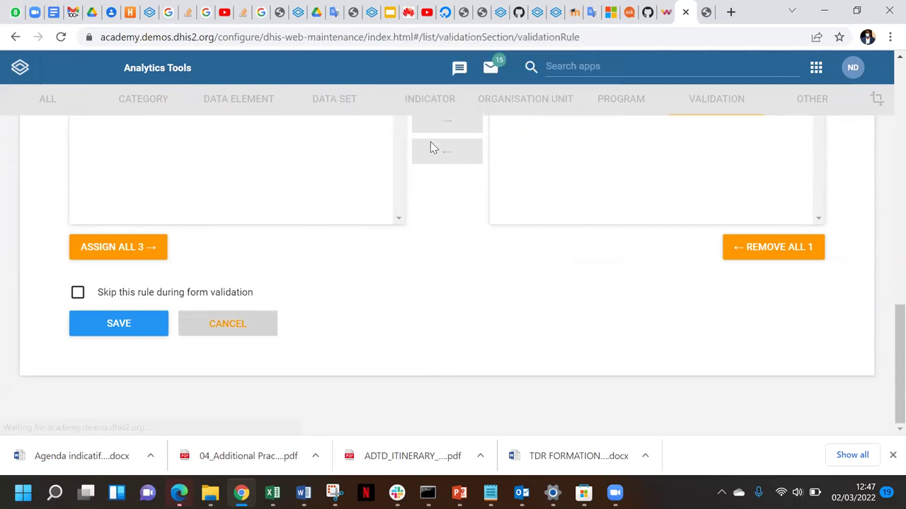
pyautogui.click(600, 104)
pyautogui.click(577, 67)
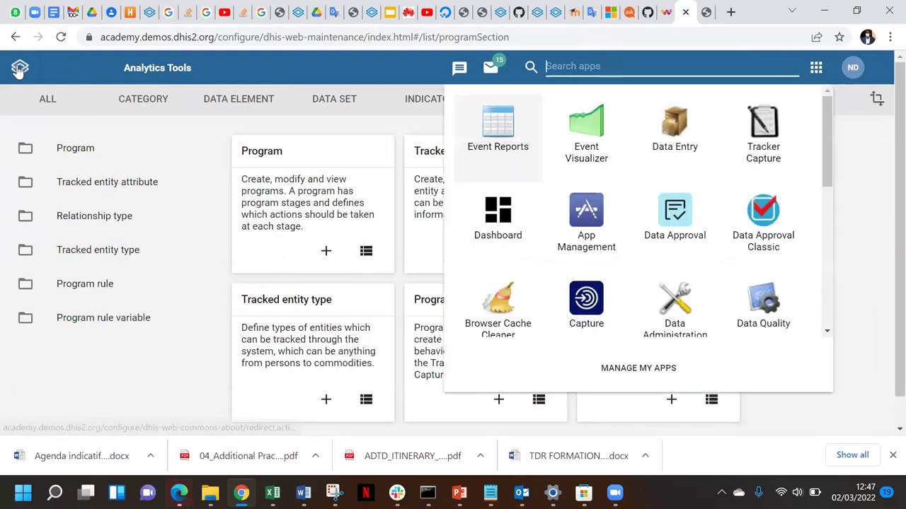
pyautogui.click(140, 71)
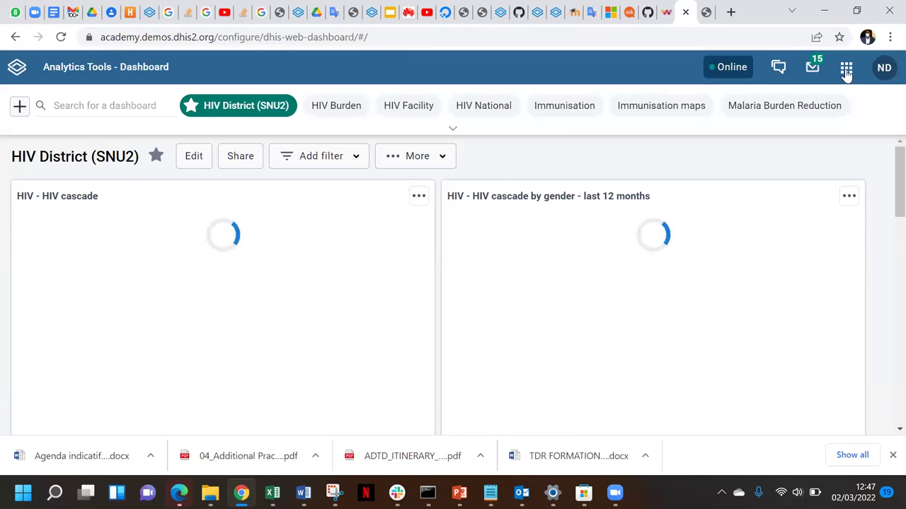
# Step: Open the Maintenance app and start adding a new validation rule
pyautogui.click(846, 72)
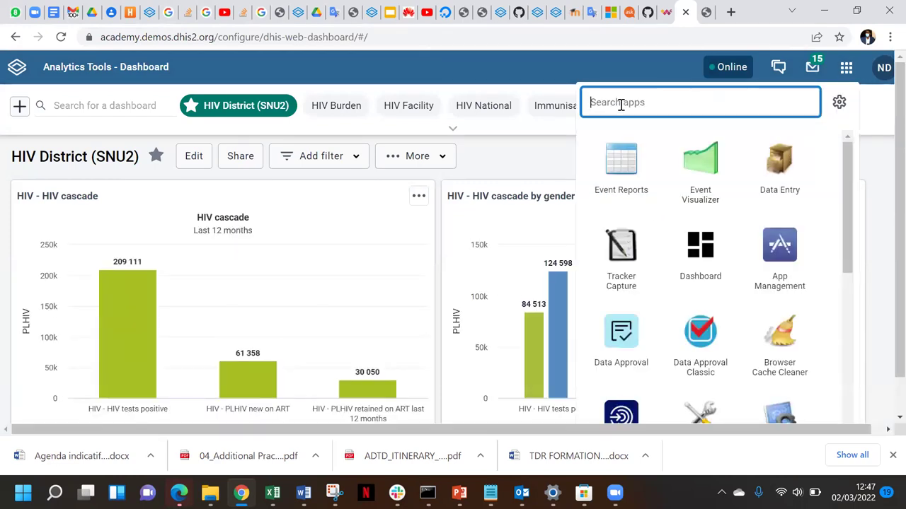
pyautogui.write('ma')
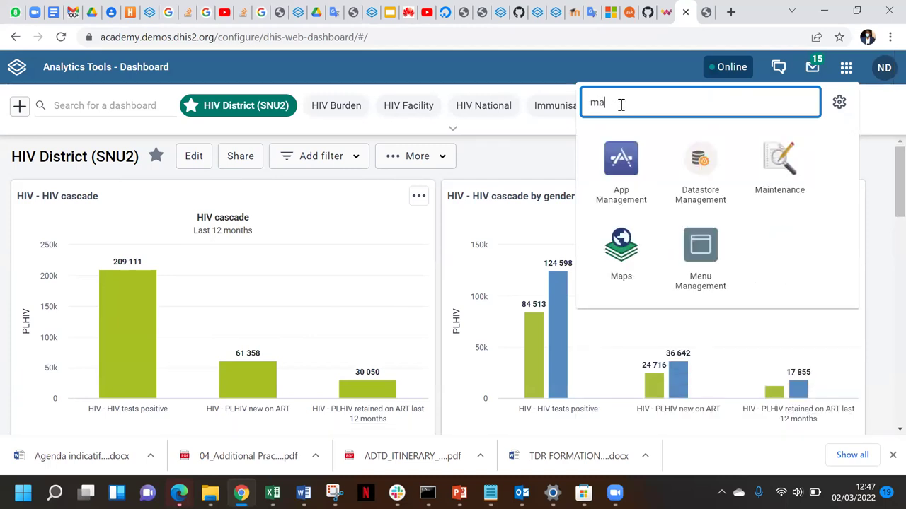
pyautogui.click(757, 158)
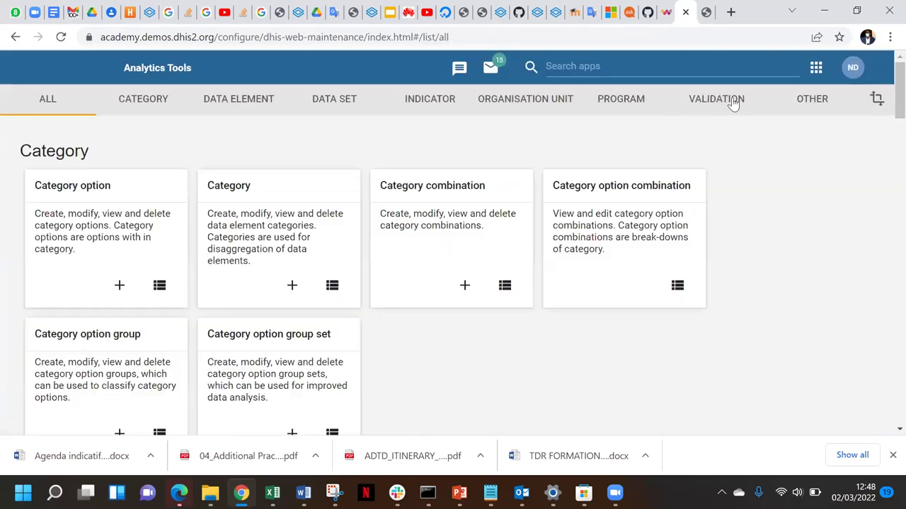
pyautogui.click(727, 104)
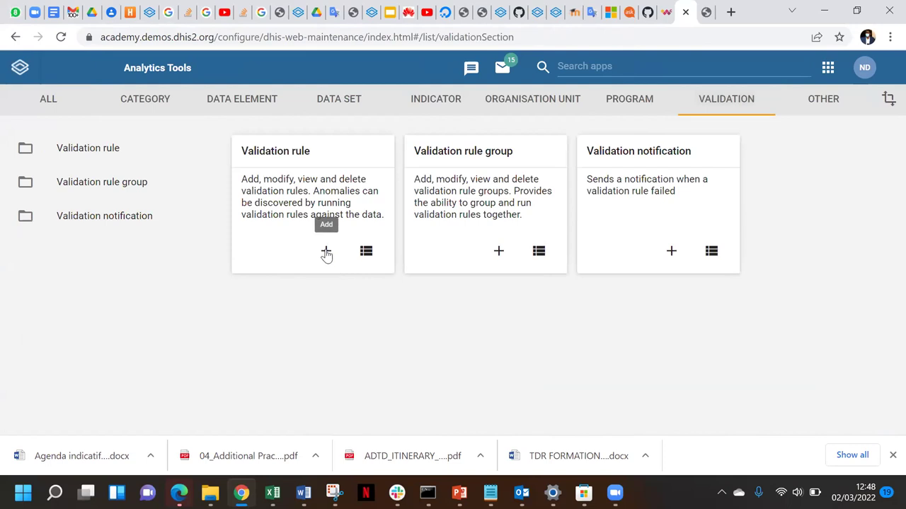
pyautogui.click(326, 253)
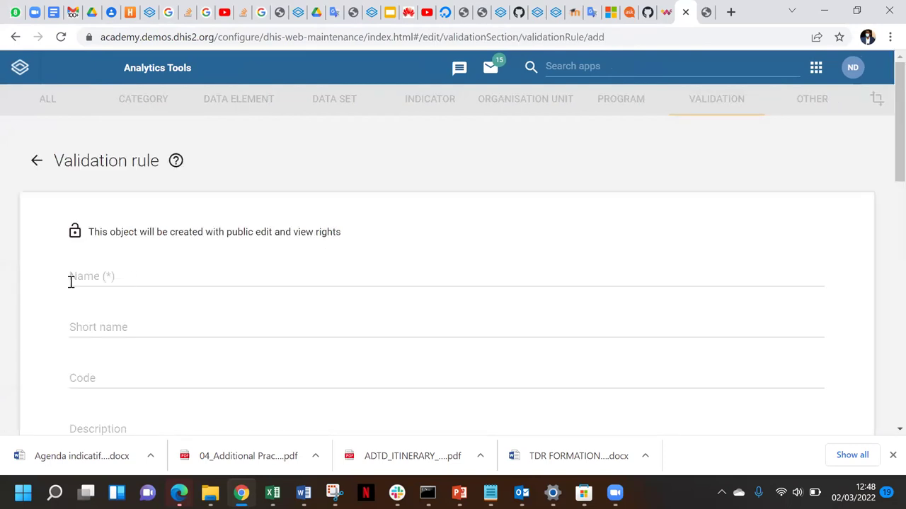
# Step: Name the new validation rule "AN_HIV test positive male + HIV test positive female <= HIV test performed male + HIV test performed female"
pyautogui.scroll(-1, 78, 277)
pyautogui.scroll(-1, 79, 278)
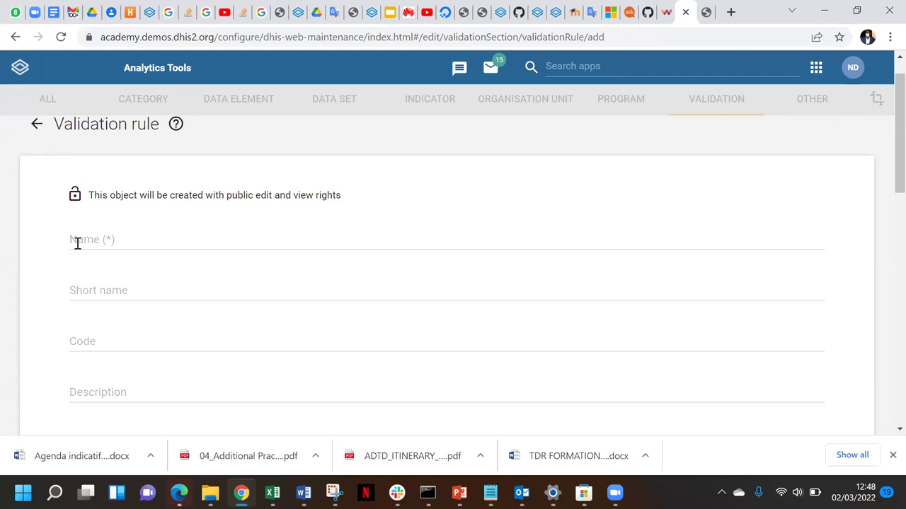
pyautogui.click(78, 242)
pyautogui.hotkey('ctrl', 'v')
pyautogui.click(71, 242)
pyautogui.write('AN')
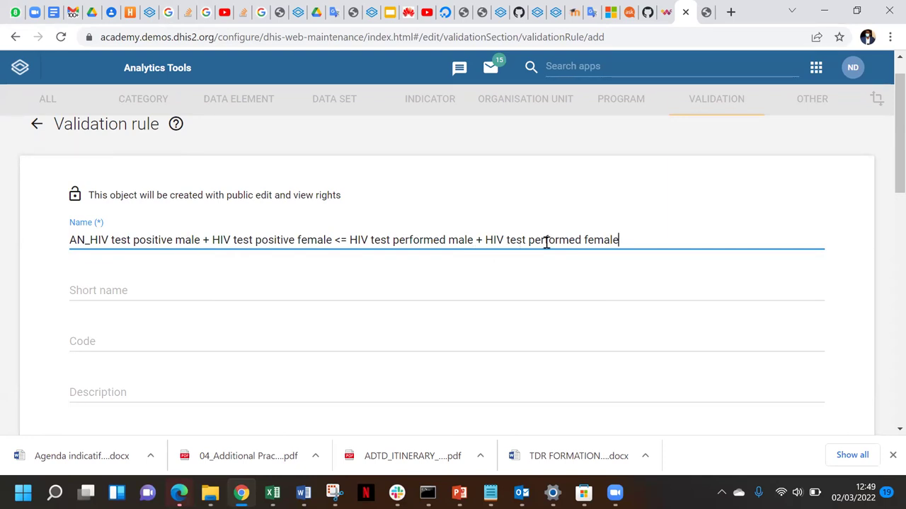
# Step: Set the rule's short name to "HIV test positive <= HIV test performed", shortened from the full name
pyautogui.scroll(-1, 546, 242)
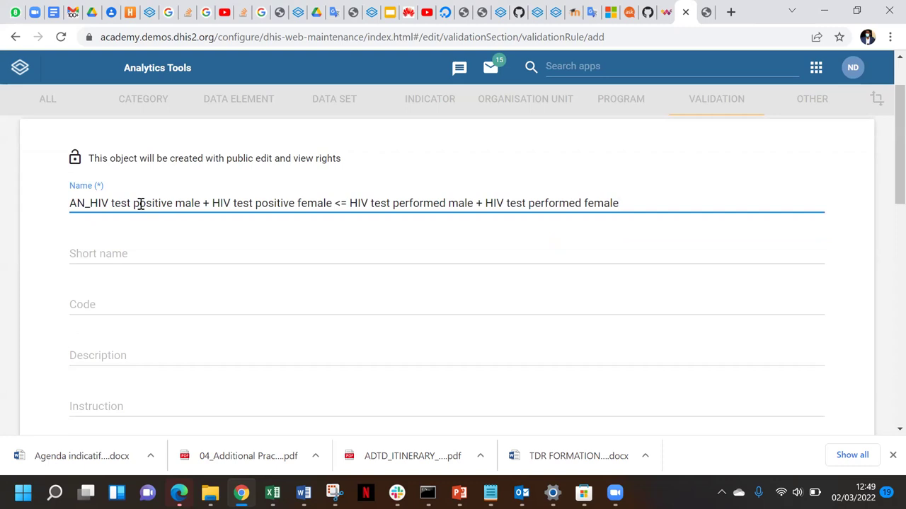
pyautogui.click(87, 253)
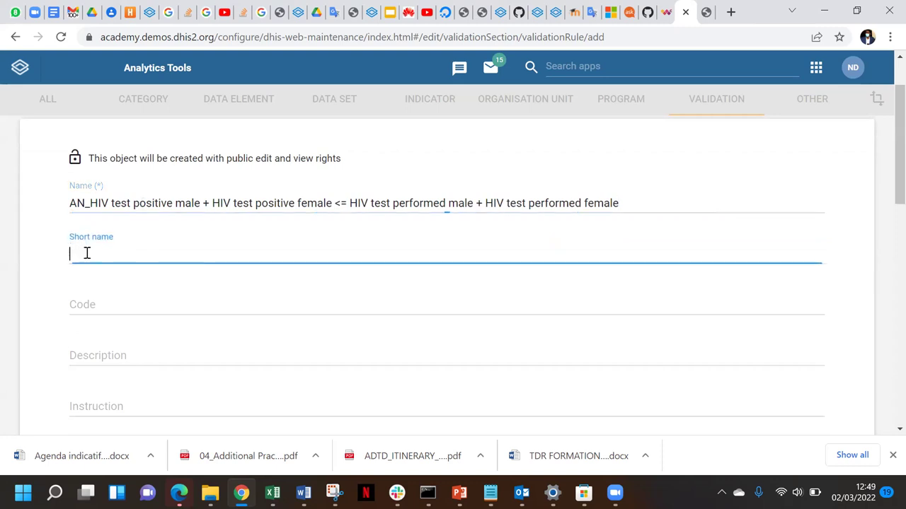
pyautogui.write('AN_HIV test positive male + HIV test positive female <= HIV test performed male + HIV test performed female')
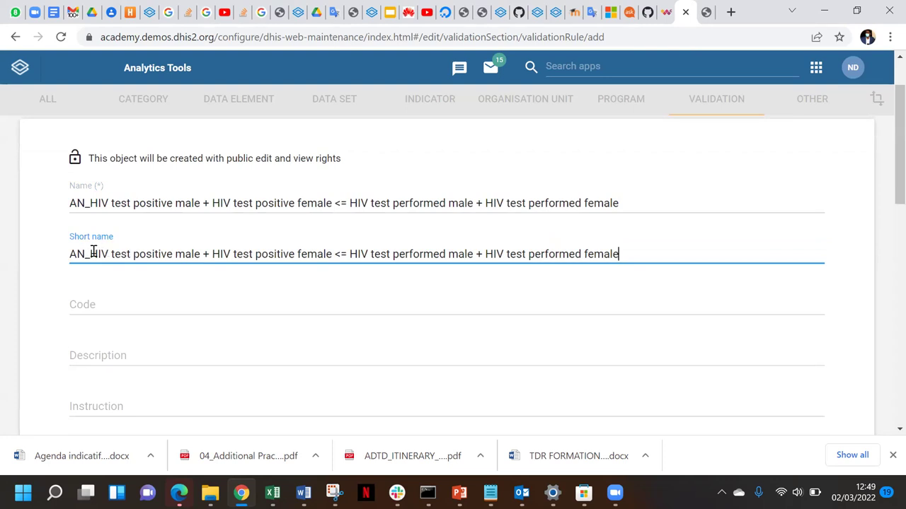
pyautogui.press('BackSpace')
pyautogui.press('BackSpace')
pyautogui.press('BackSpace')
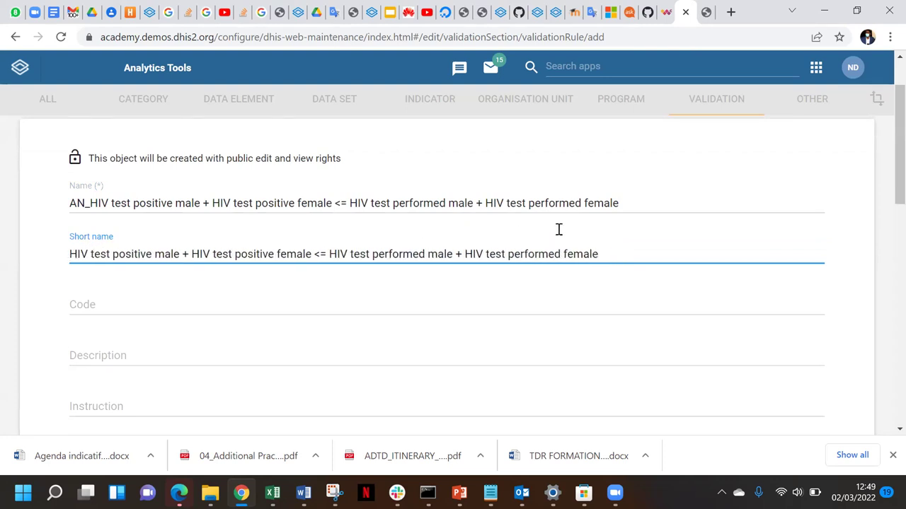
pyautogui.moveTo(615, 255); pyautogui.dragTo(425, 260)
pyautogui.press('BackSpace')
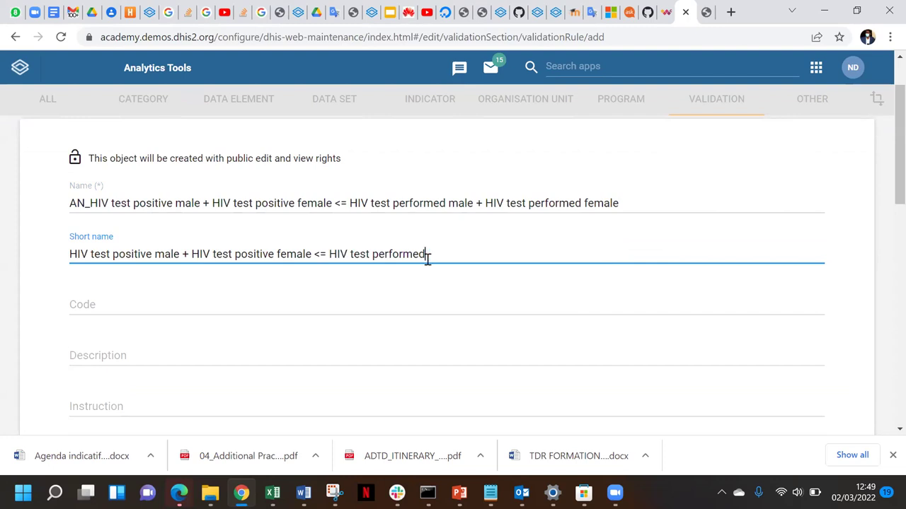
pyautogui.click(329, 253)
pyautogui.click(312, 253)
pyautogui.moveTo(313, 252); pyautogui.dragTo(150, 259)
pyautogui.press('BackSpace')
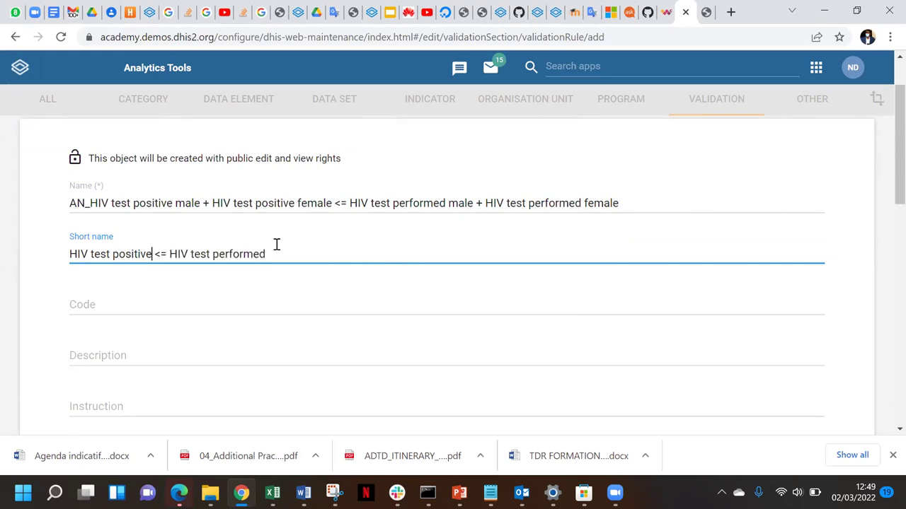
# Step: Set the description to "HIV test positive male + HIV test positive female <= HIV test performed male + HIV test performed female"
pyautogui.click(133, 300)
pyautogui.scroll(-1, 134, 302)
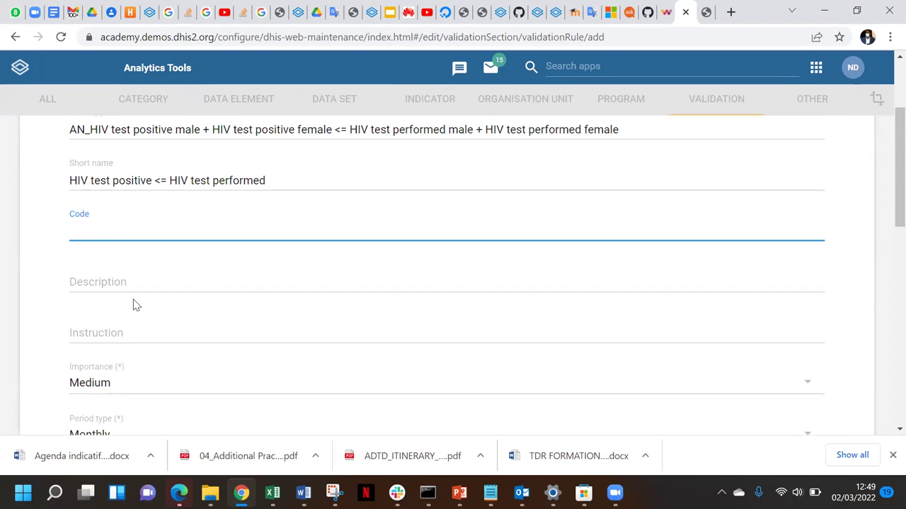
pyautogui.click(92, 279)
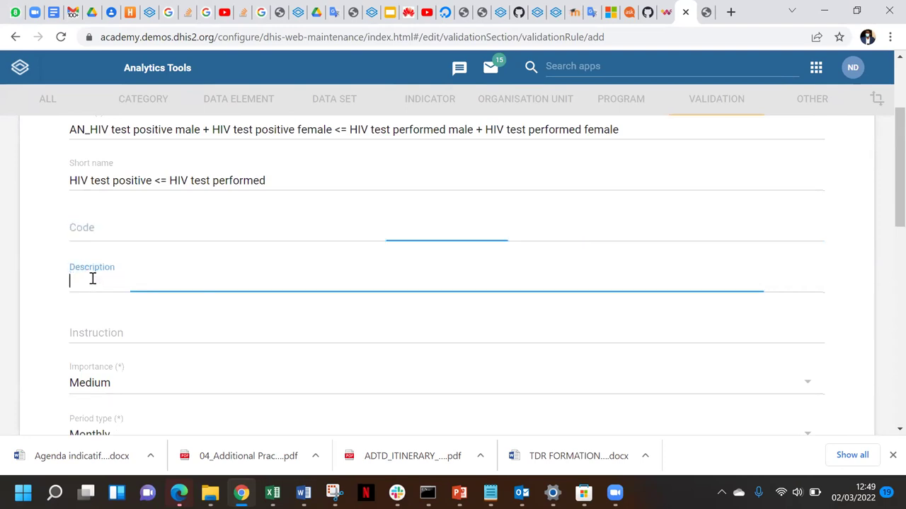
pyautogui.write('AN_HIV test positive male + HIV test positive female <= HIV test performed male + HIV test performed female')
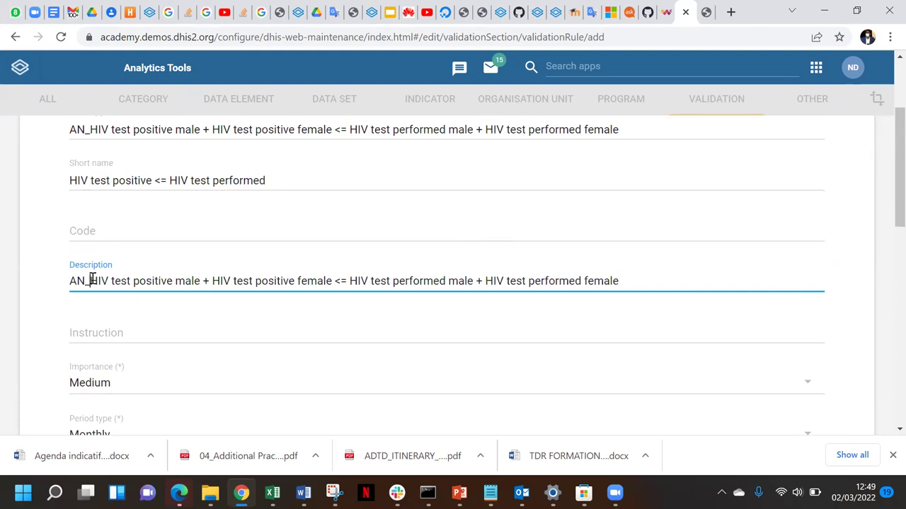
pyautogui.click(92, 279)
pyautogui.press('BackSpace')
pyautogui.press('BackSpace')
pyautogui.press('BackSpace')
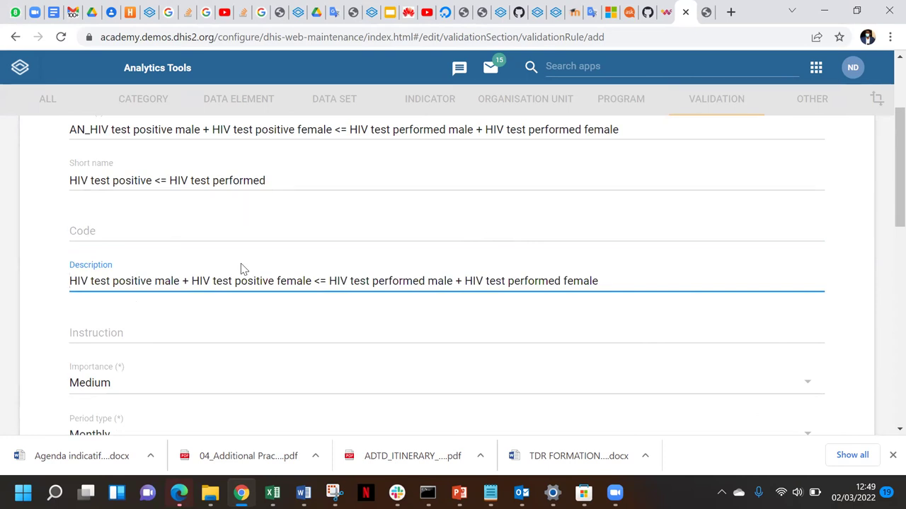
# Step: Set the rule's instruction to "call the data manage of the facility and ask him/her to fix data related issue"
pyautogui.scroll(-1, 240, 269)
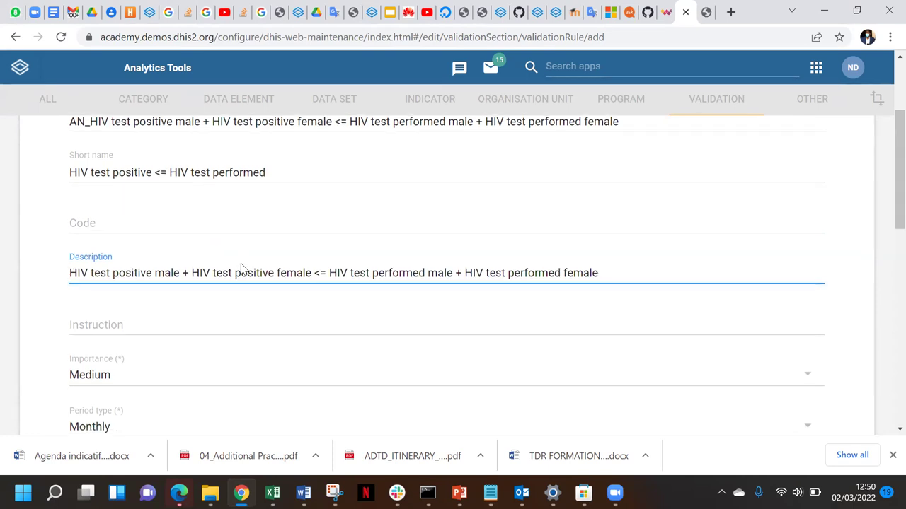
pyautogui.scroll(-2, 241, 269)
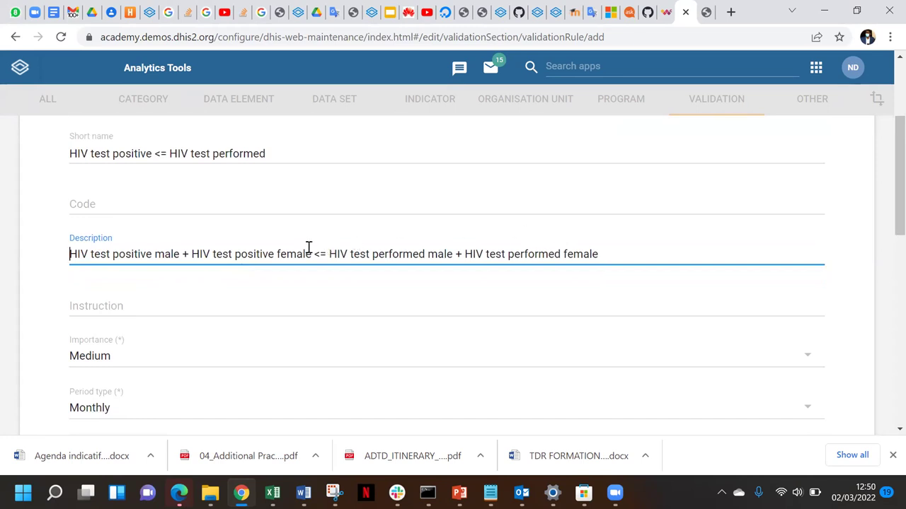
pyautogui.click(85, 308)
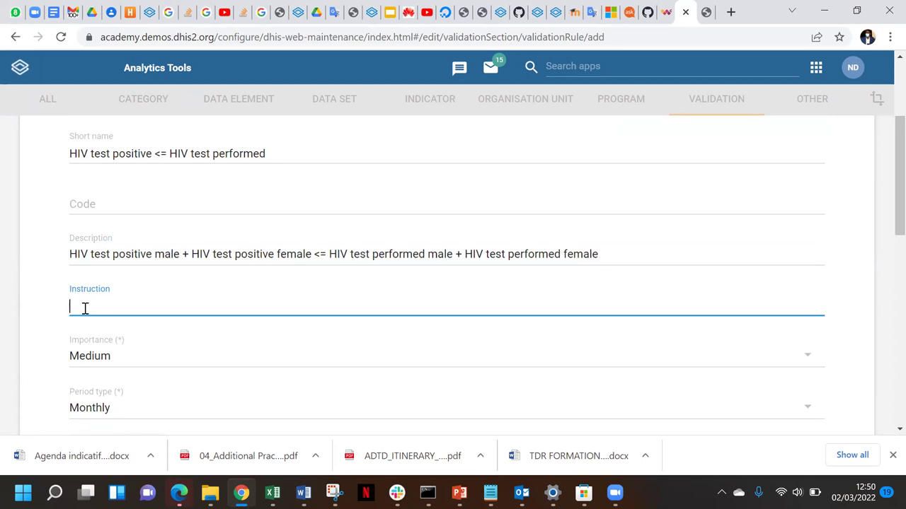
pyautogui.write('call the data manag')
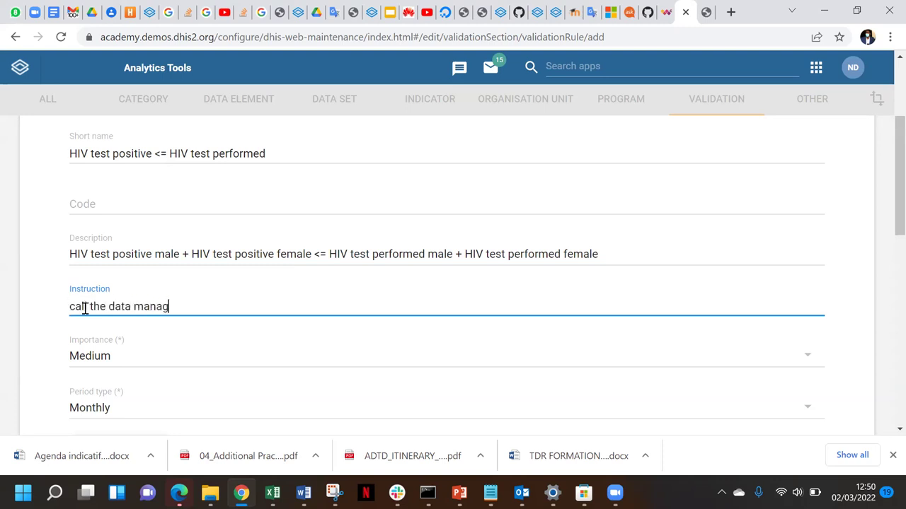
pyautogui.write('e of the facility and ')
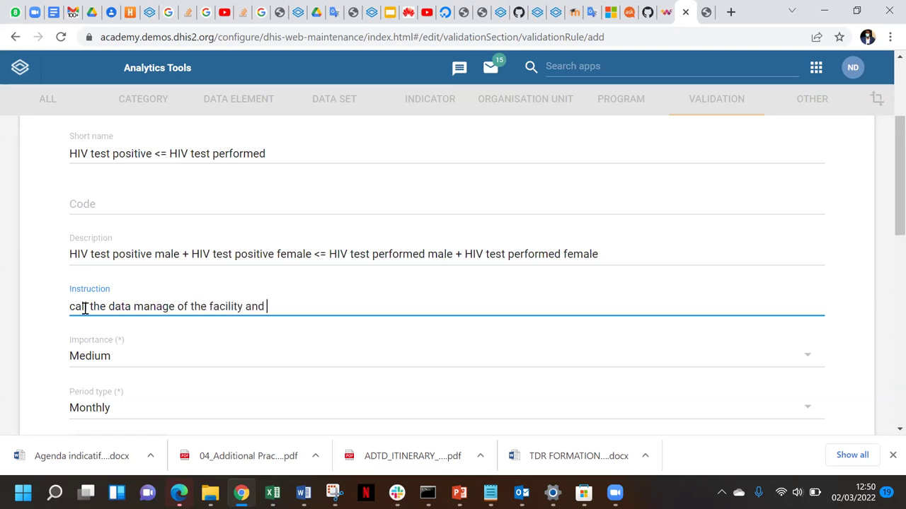
pyautogui.write('ask him/her to f')
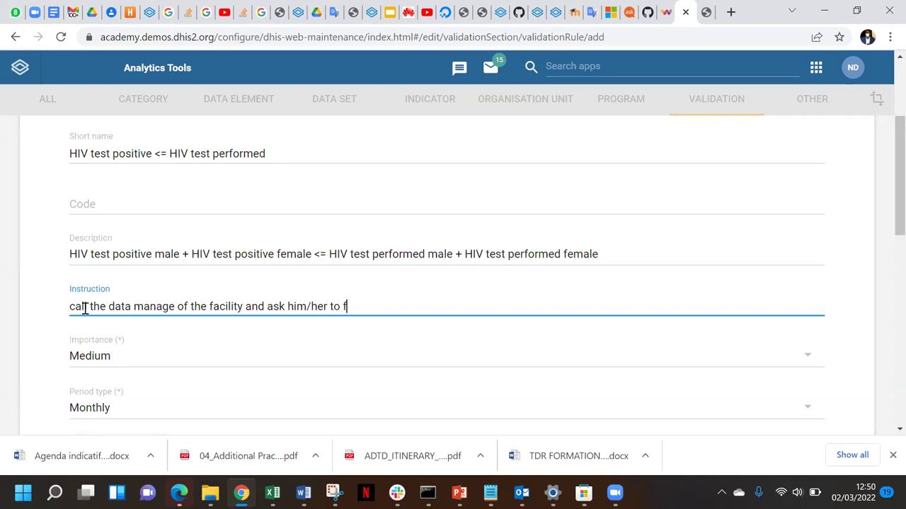
pyautogui.write('ix data related issue')
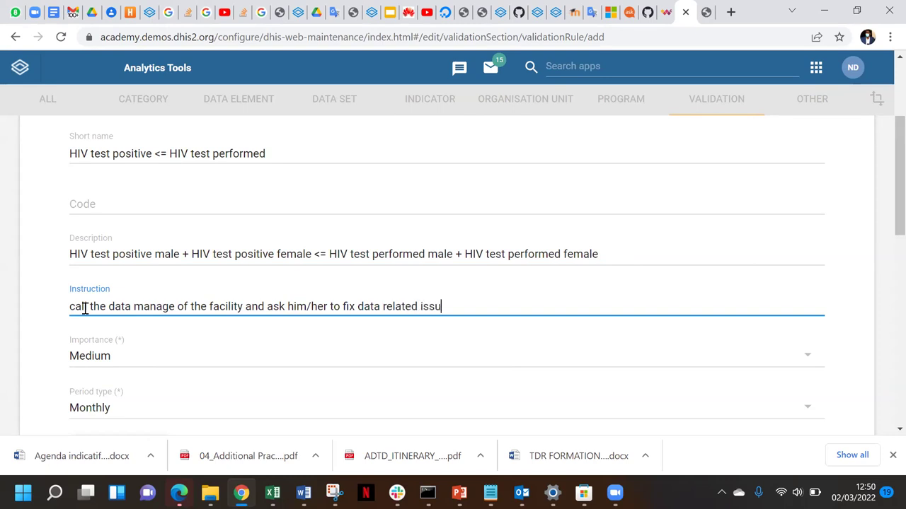
# Step: Examine the options available for the validation rule's importance and period type
pyautogui.scroll(-2, 269, 310)
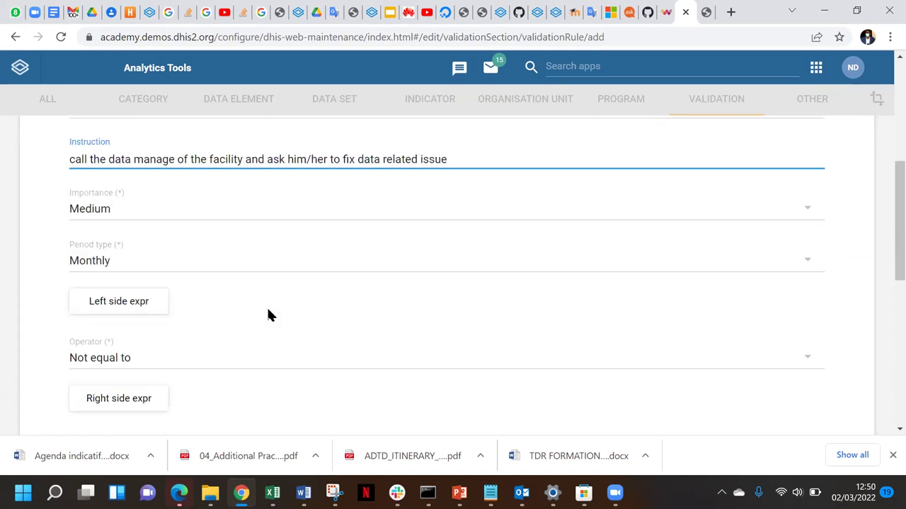
pyautogui.click(90, 216)
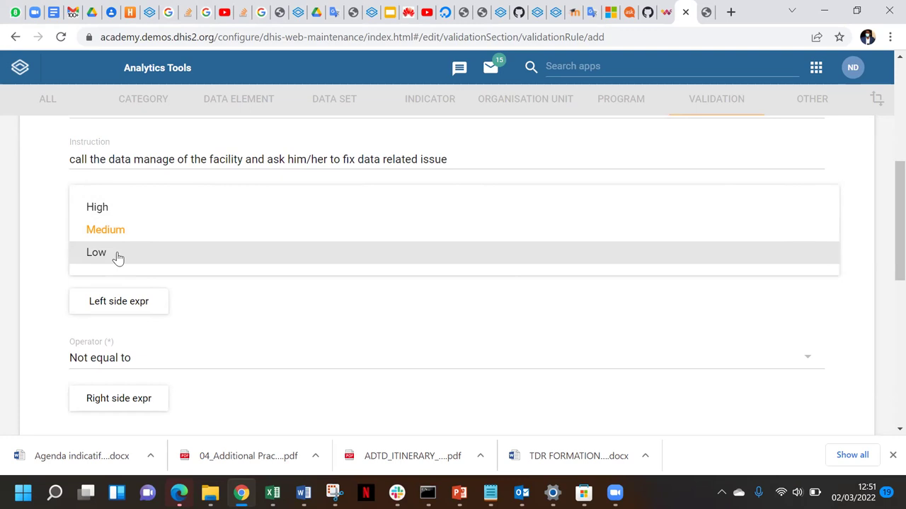
pyautogui.click(45, 234)
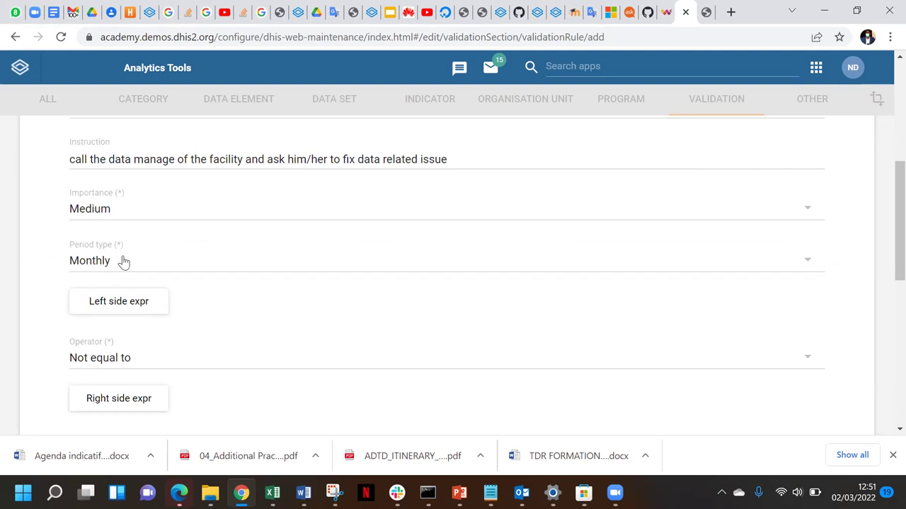
pyautogui.scroll(-1, 121, 260)
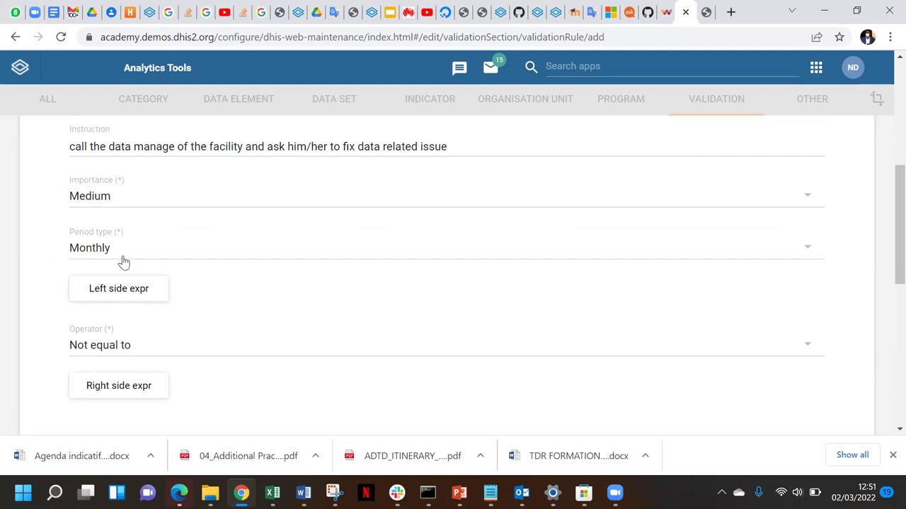
pyautogui.click(77, 232)
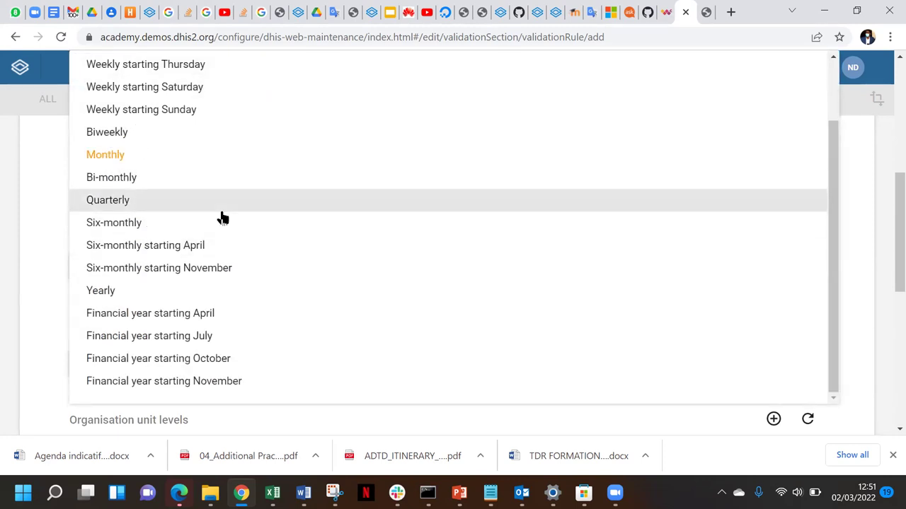
pyautogui.click(43, 229)
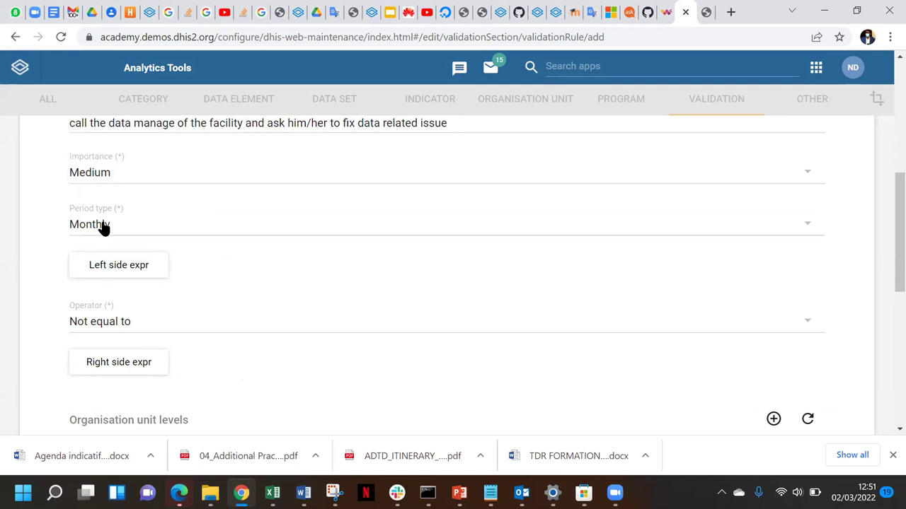
pyautogui.click(102, 227)
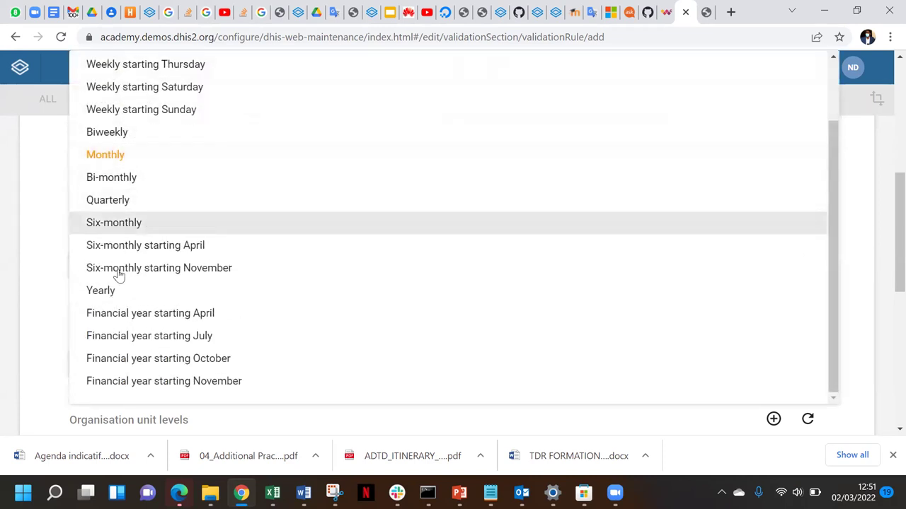
pyautogui.click(39, 186)
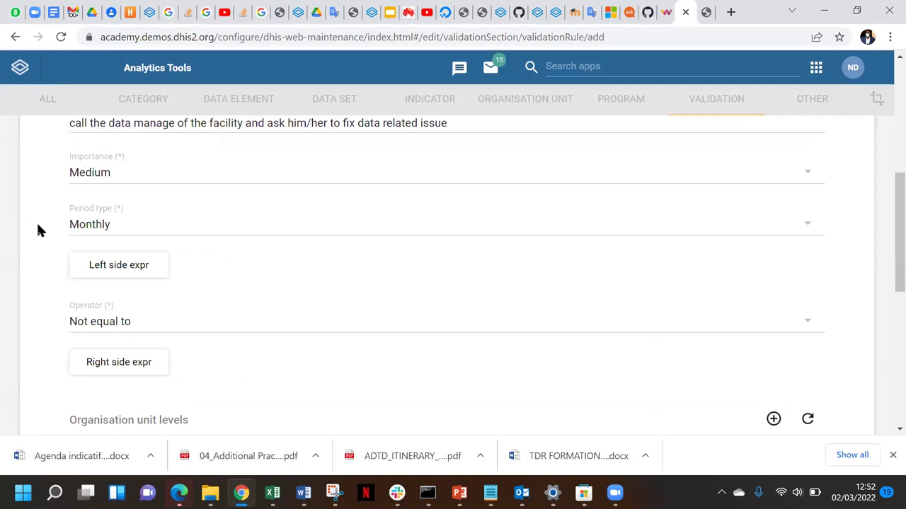
# Step: Open the rule's left side expression and keep its missing value strategy as "Never skip"
pyautogui.scroll(-1, 39, 230)
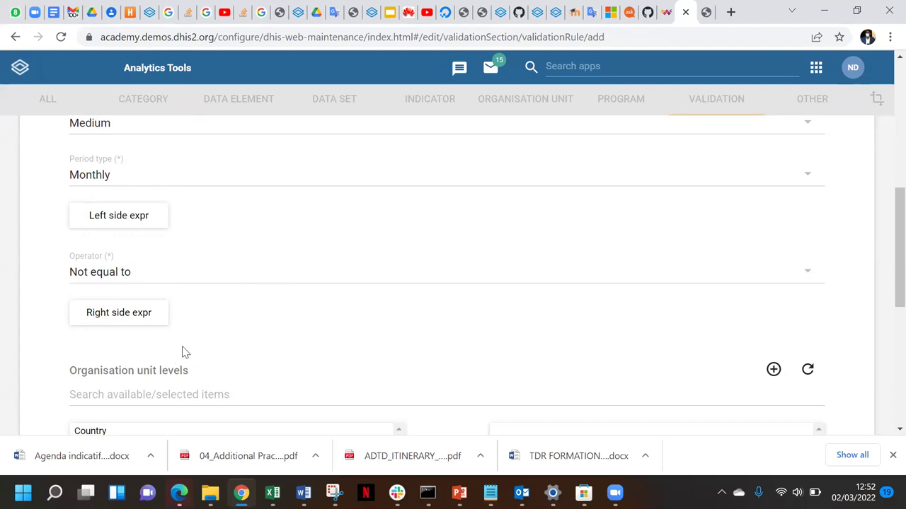
pyautogui.click(118, 224)
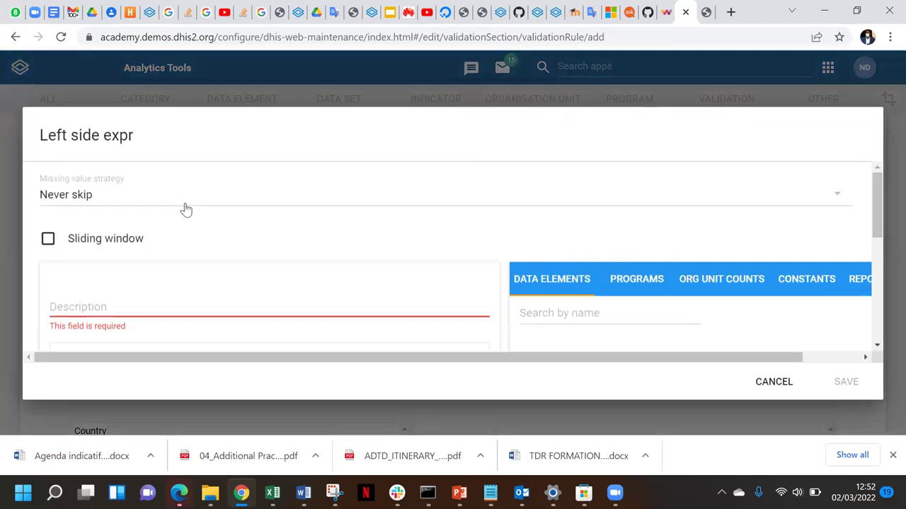
pyautogui.click(87, 197)
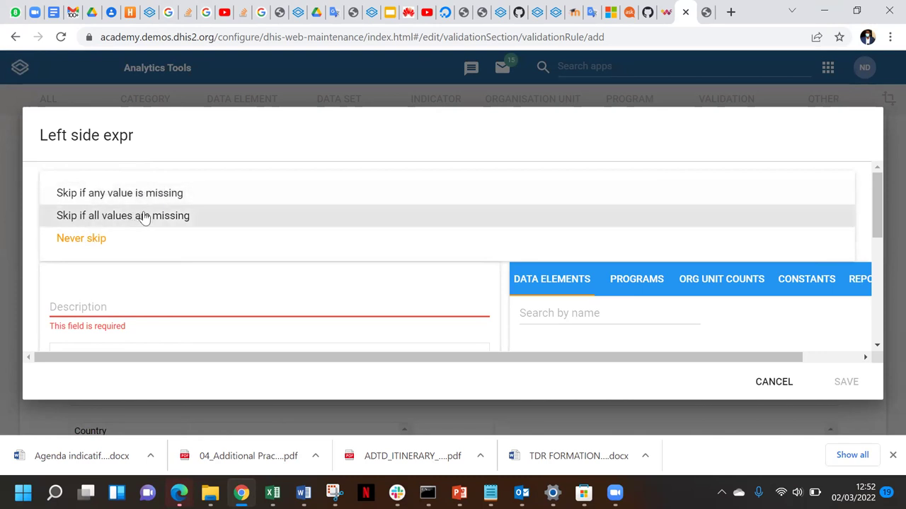
pyautogui.click(92, 238)
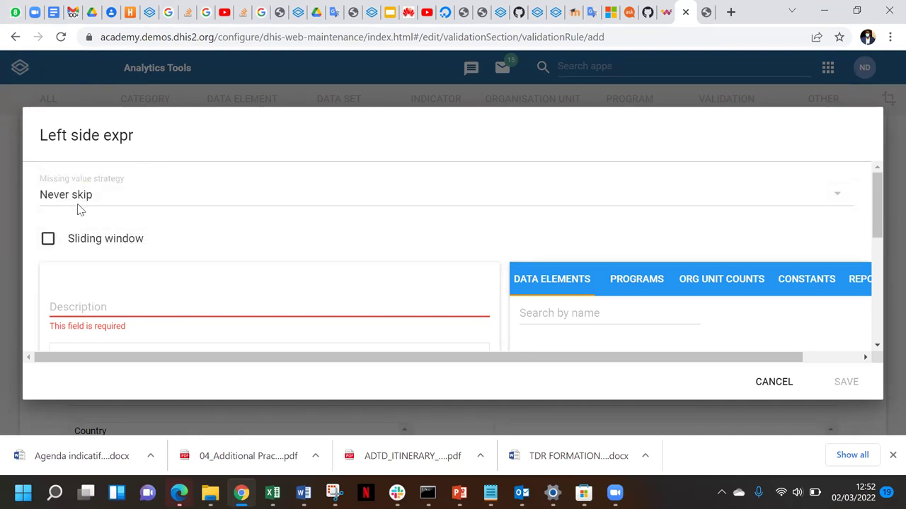
# Step: Describe the left side expression as "HIV test positive male + HIV test positive female"
pyautogui.scroll(-2, 80, 209)
pyautogui.scroll(-2, 94, 220)
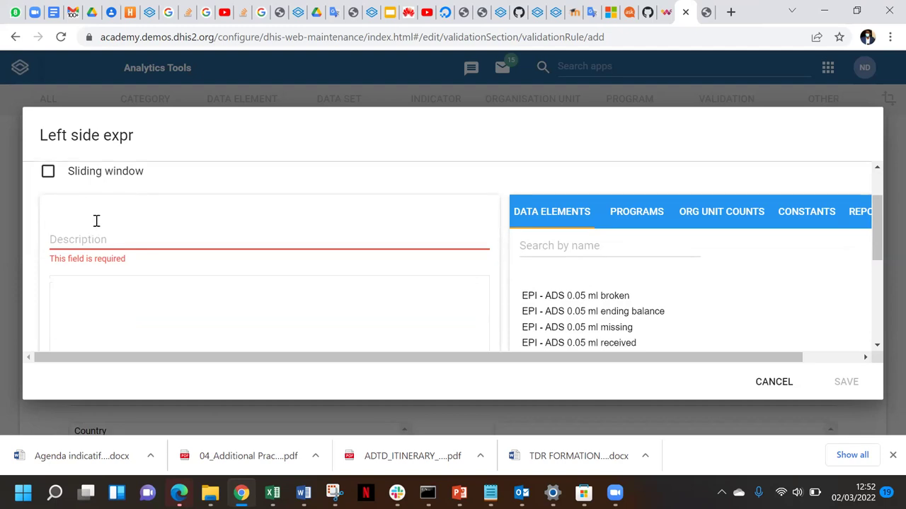
pyautogui.click(84, 203)
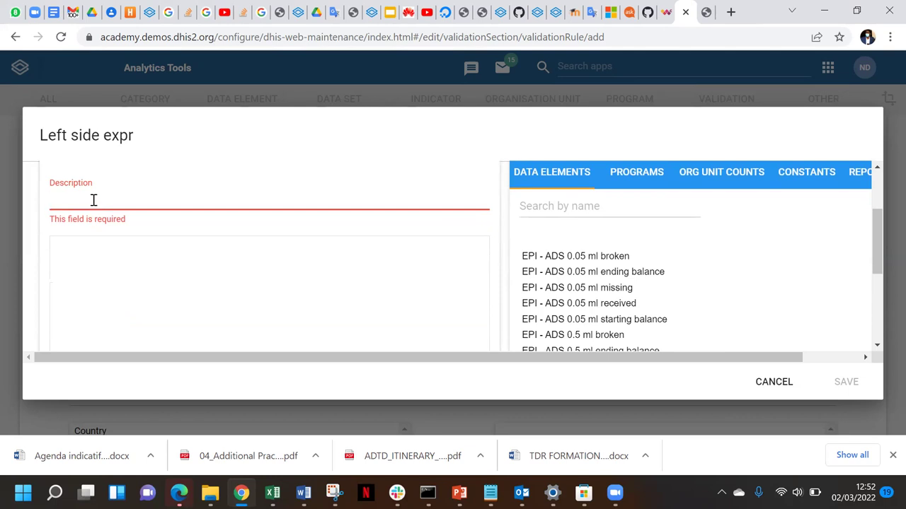
pyautogui.write('HIV')
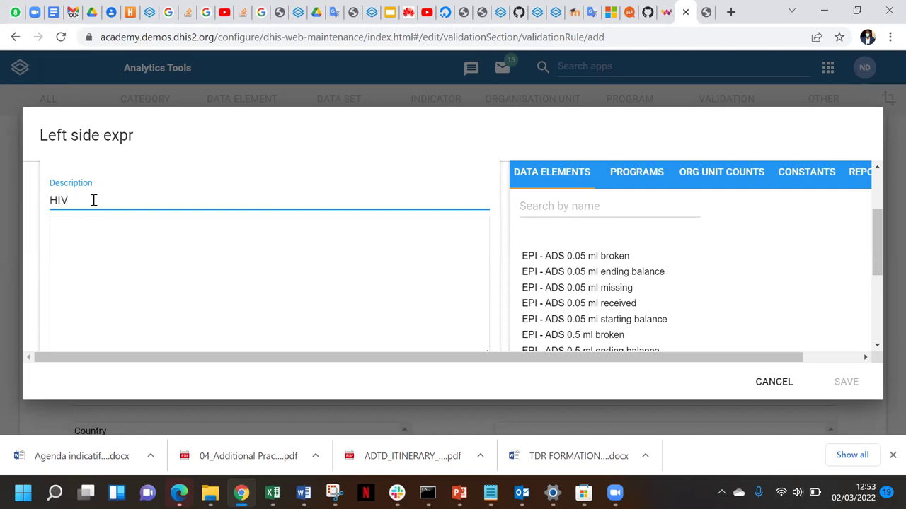
pyautogui.write('test positive makle')
pyautogui.press('BackSpace')
pyautogui.press('BackSpace')
pyautogui.press('BackSpace')
pyautogui.press('BackSpace')
pyautogui.write('le ')
pyautogui.write('+ ')
pyautogui.write('HIV test')
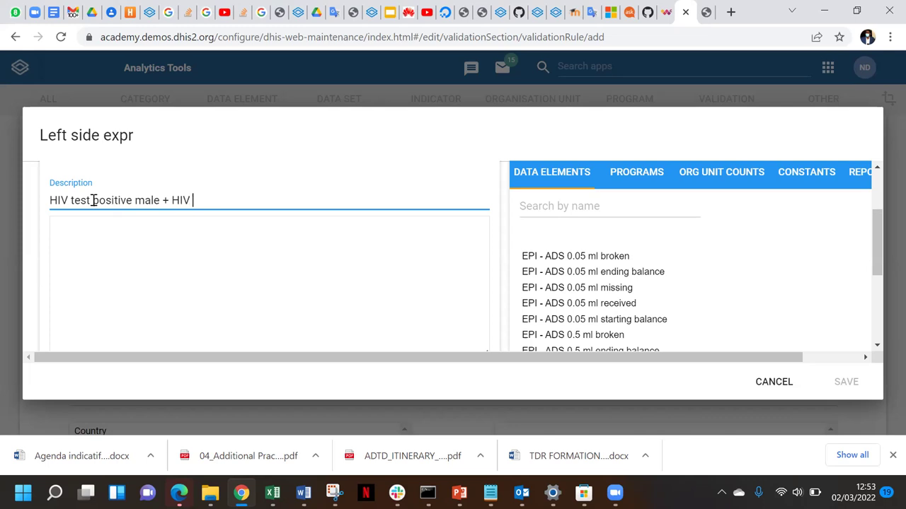
pyautogui.write('positive fema')
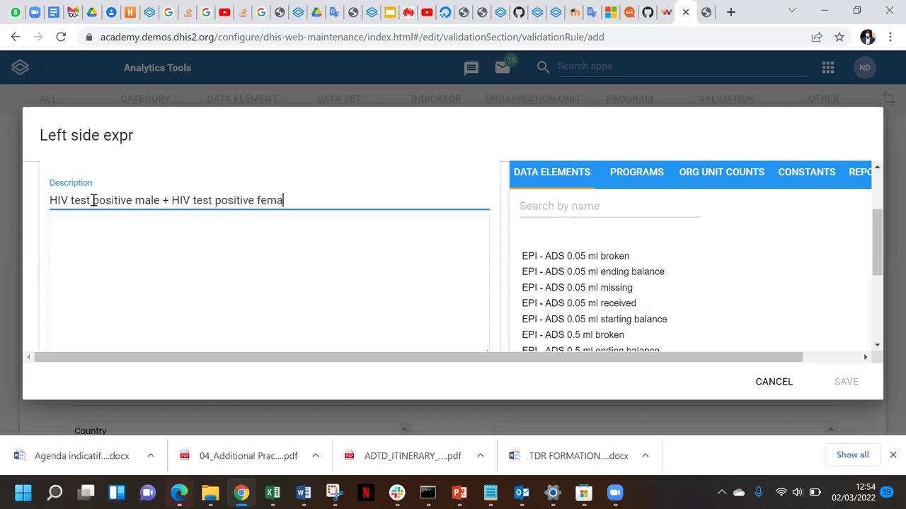
pyautogui.write('le')
# Step: Find the HIV data elements, build the left expression as "HIV - HIV tests positive Mâle + HIV - HIV tests positive Femmelle", and save it
pyautogui.click(94, 247)
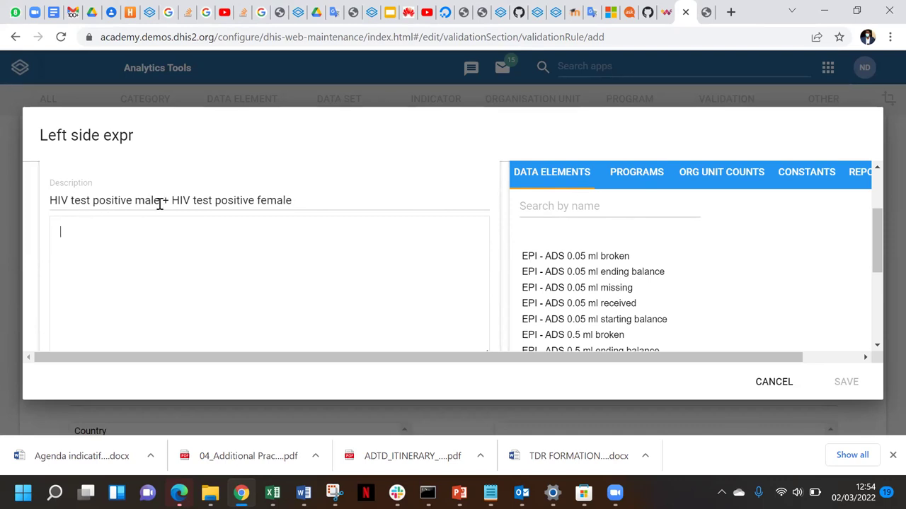
pyautogui.click(546, 211)
pyautogui.write('HI')
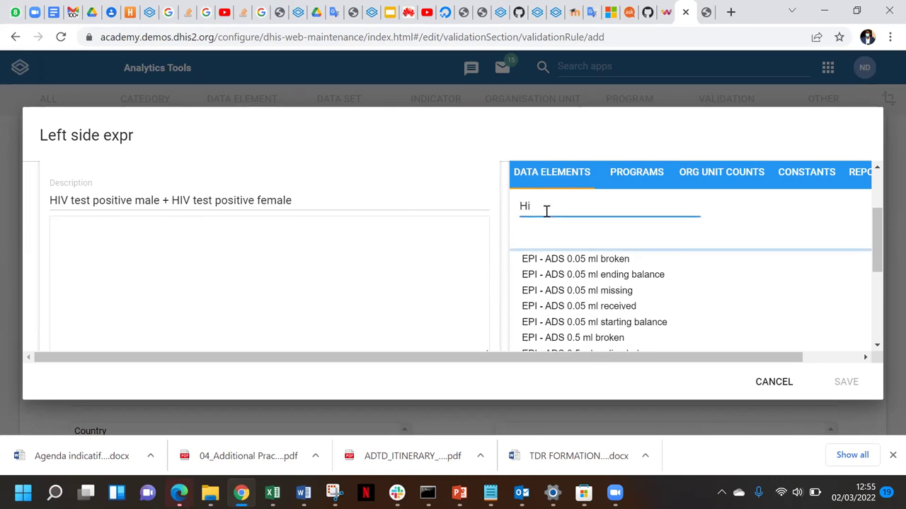
pyautogui.write('V')
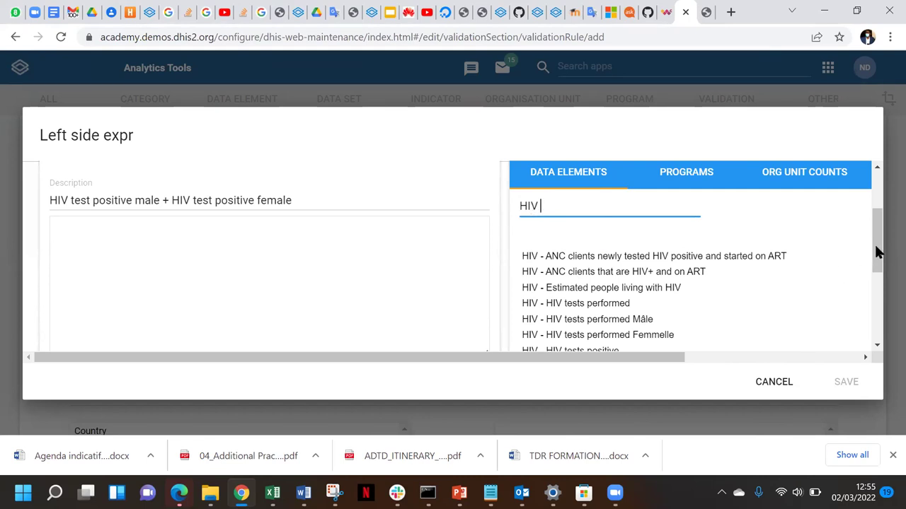
pyautogui.moveTo(877, 253); pyautogui.dragTo(873, 272)
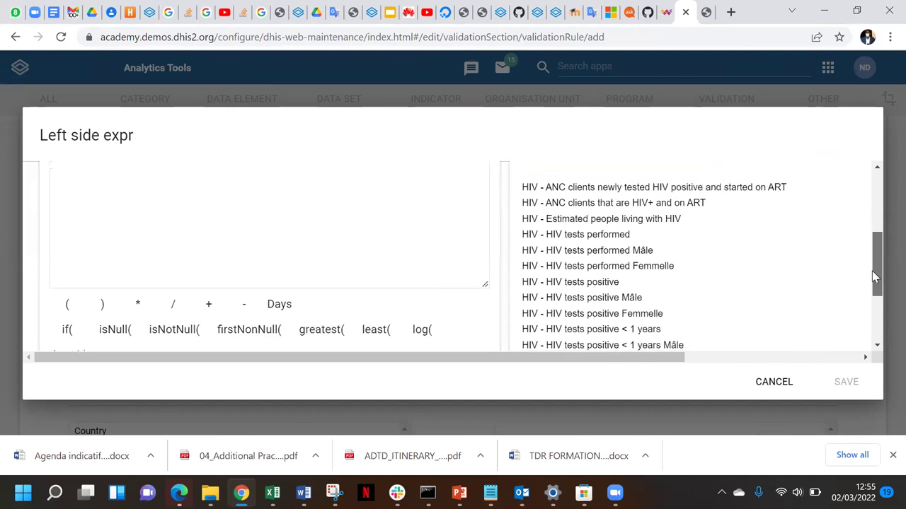
pyautogui.moveTo(874, 276); pyautogui.dragTo(873, 279)
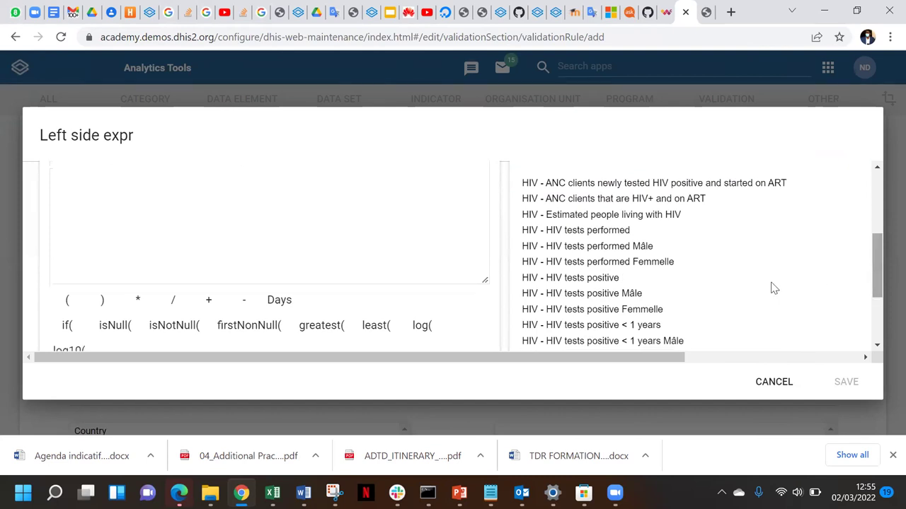
pyautogui.click(612, 295)
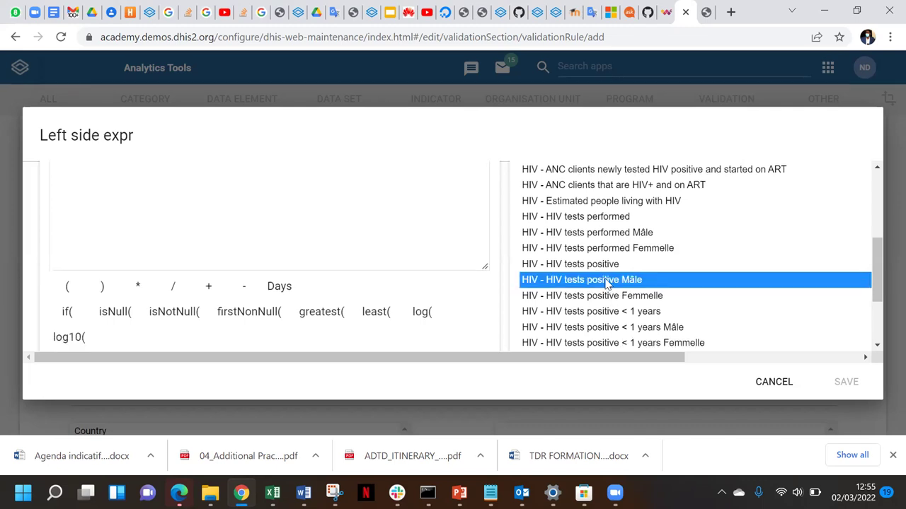
pyautogui.click(209, 286)
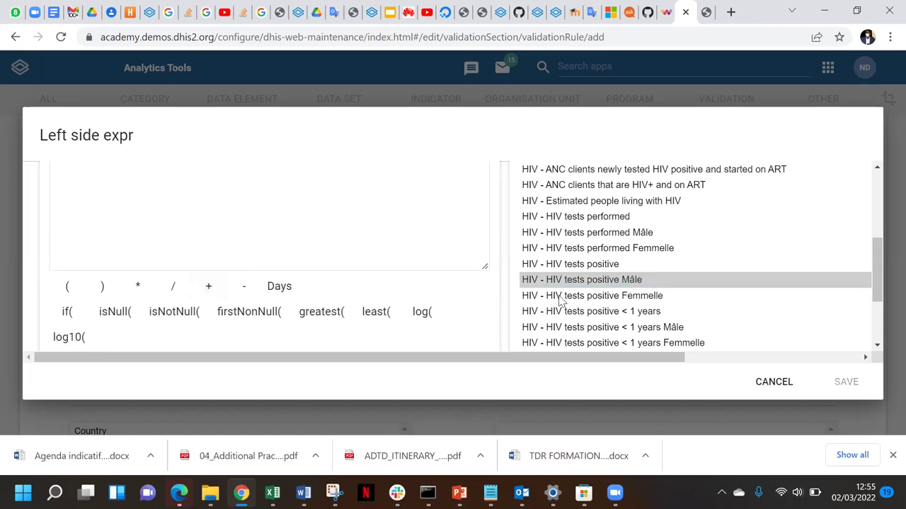
pyautogui.click(559, 295)
pyautogui.scroll(2, 388, 212)
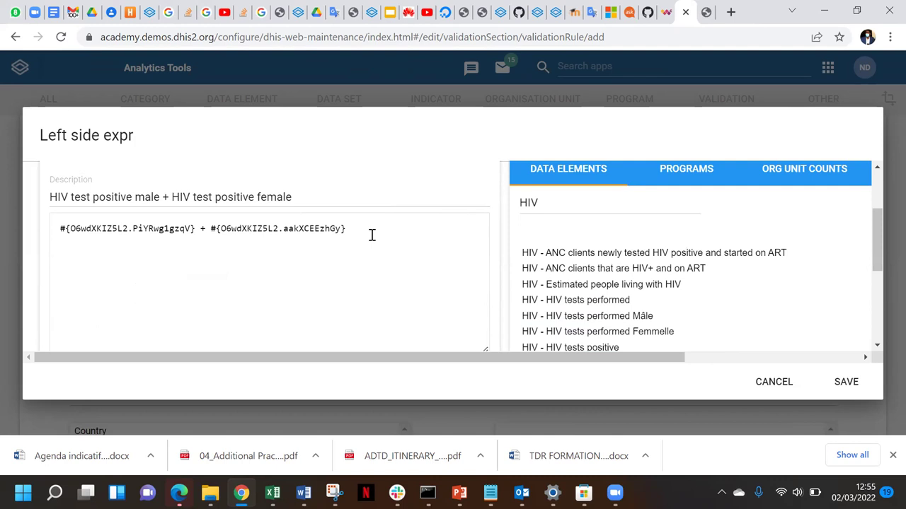
pyautogui.scroll(-2, 362, 269)
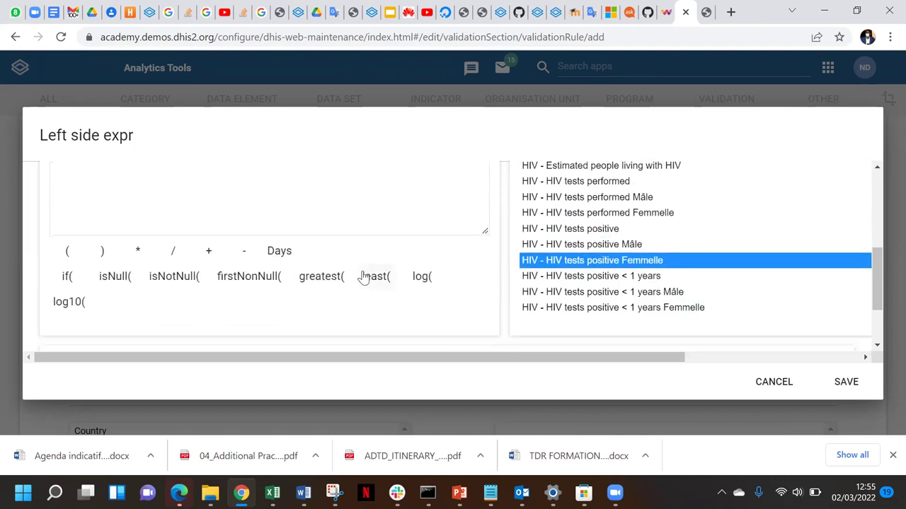
pyautogui.scroll(-1, 363, 273)
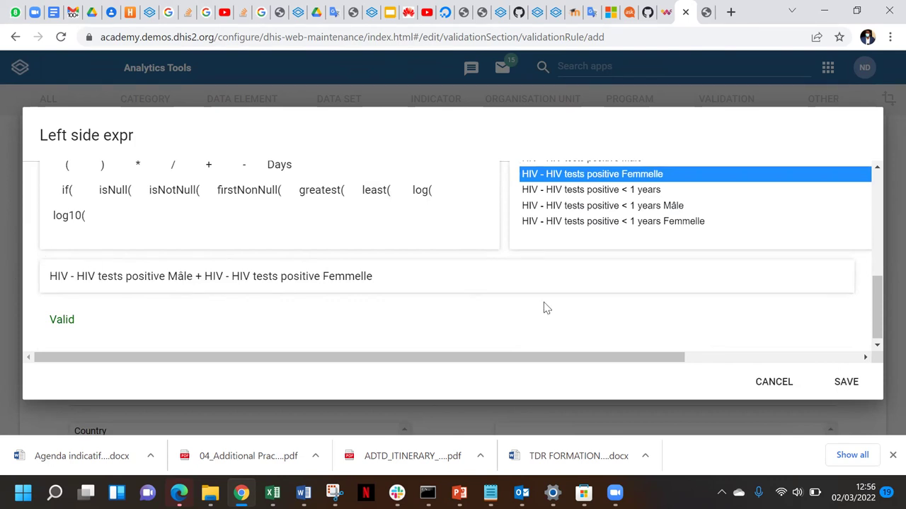
pyautogui.click(847, 383)
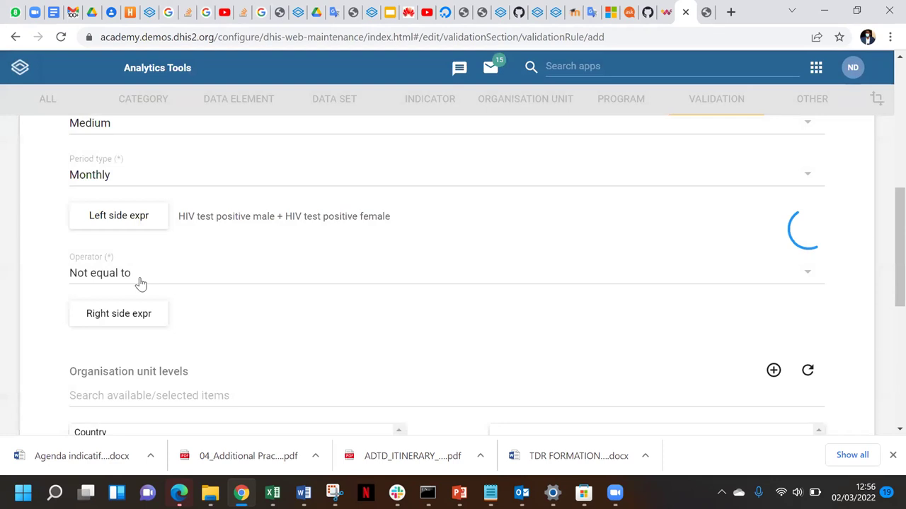
# Step: Set the validation rule's operator to "Less than or equal to"
pyautogui.click(102, 275)
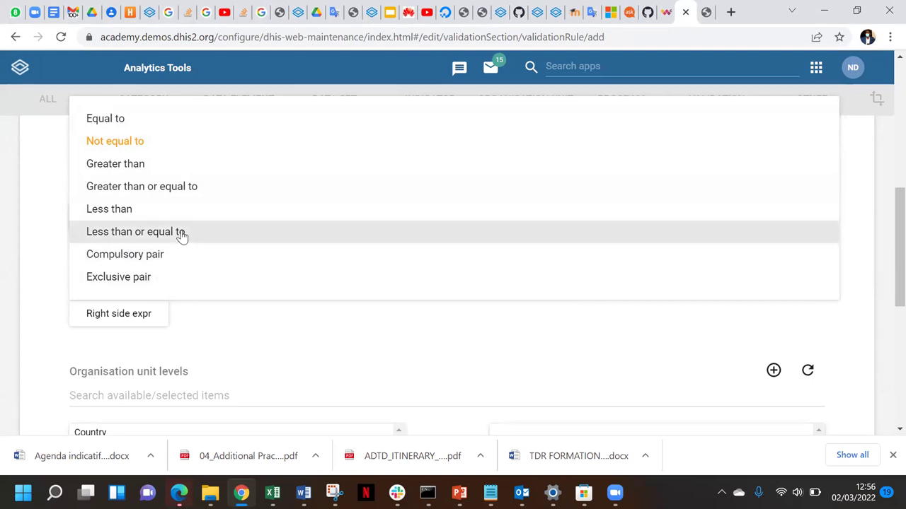
pyautogui.click(203, 232)
pyautogui.rightClick(249, 296)
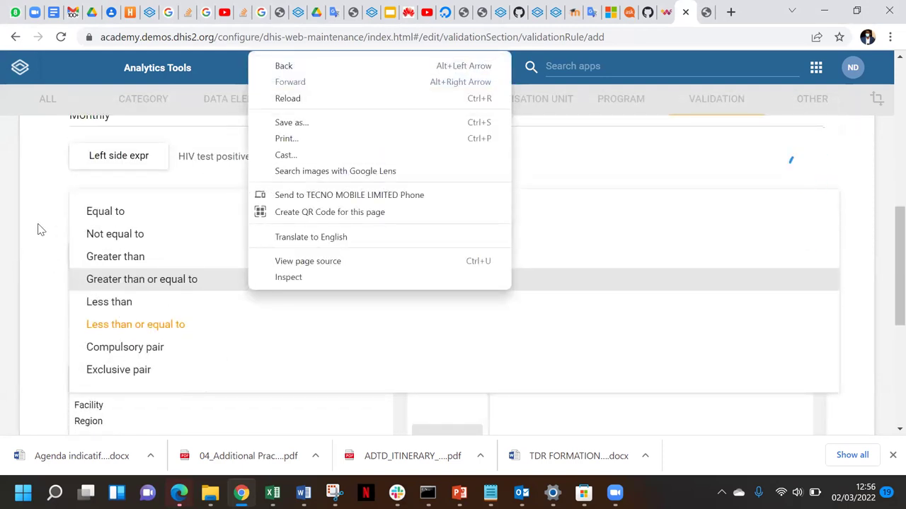
pyautogui.click(40, 283)
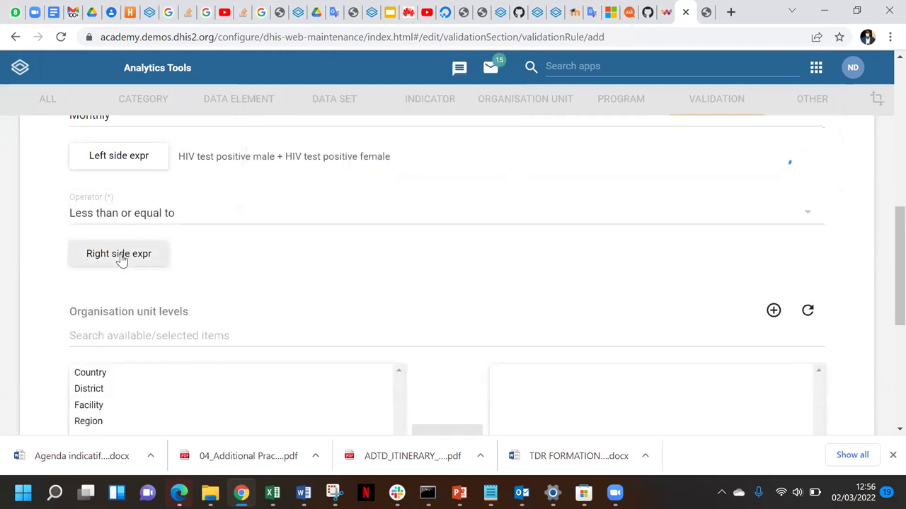
# Step: Open the right side expression and describe it as "HIV tests perfomed male + HIV tests performed female"
pyautogui.click(120, 258)
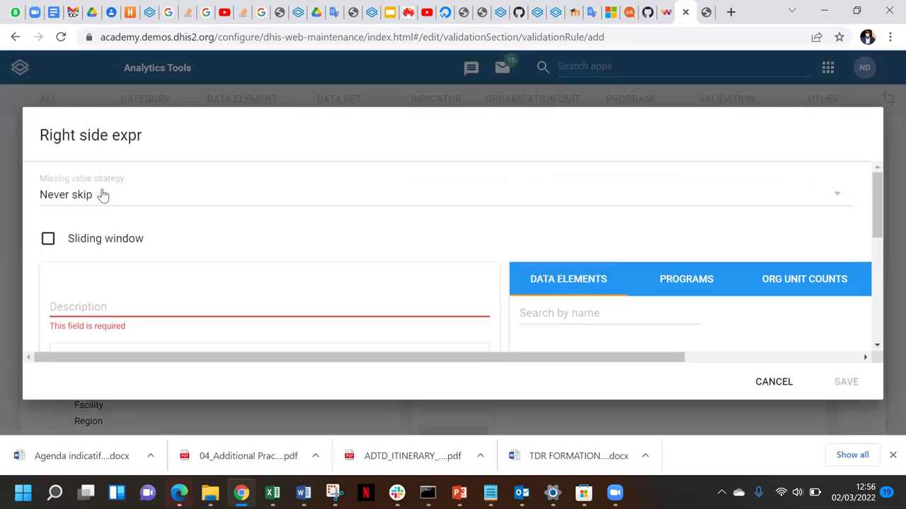
pyautogui.scroll(-3, 160, 196)
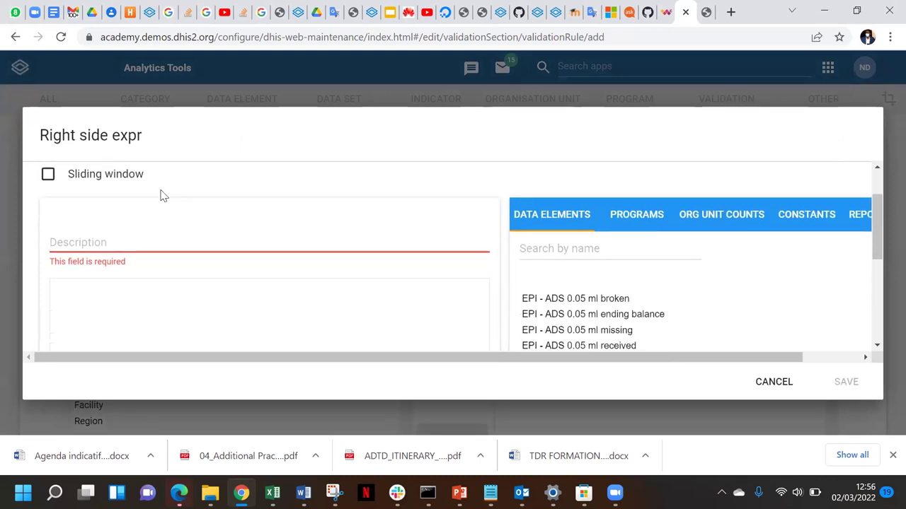
pyautogui.click(92, 198)
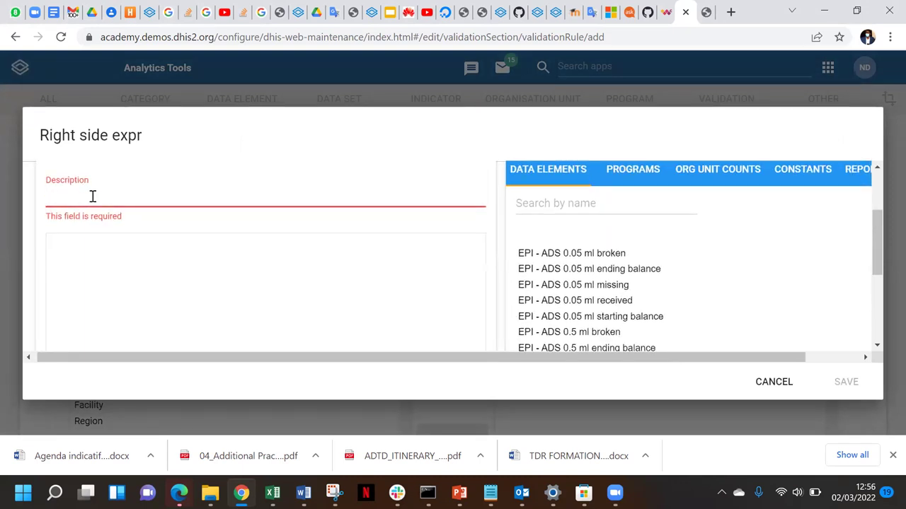
pyautogui.write('HIV tests perfomed')
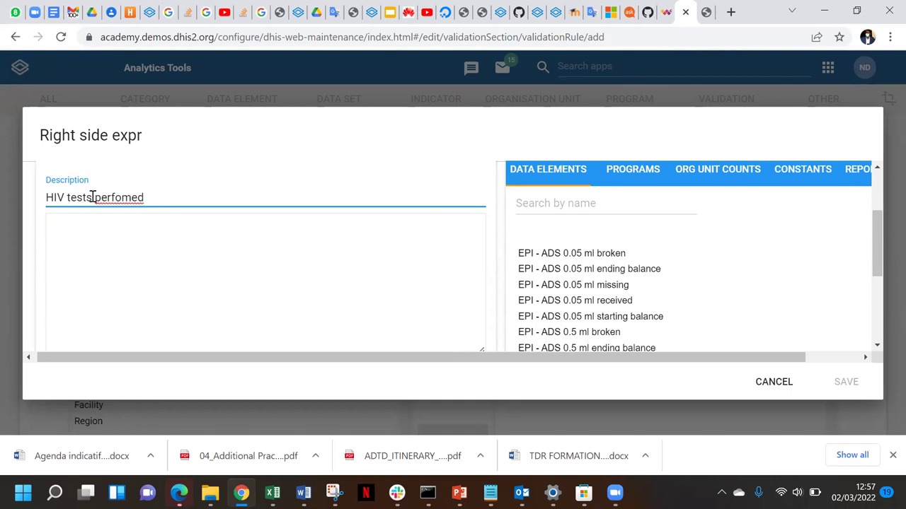
pyautogui.write('male +')
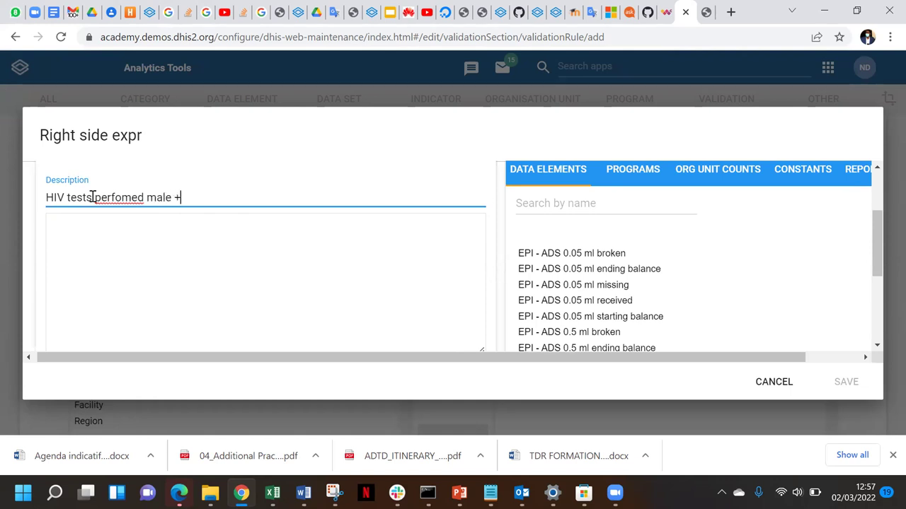
pyautogui.write(' HIV tests performed fe')
pyautogui.press('BackSpace')
pyautogui.write('female')
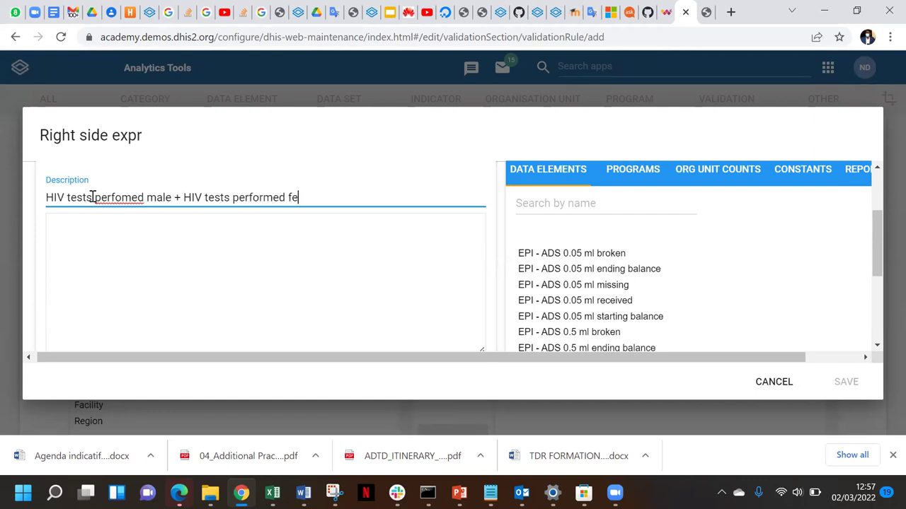
# Step: Find the HIV data elements, build the right expression as "HIV - HIV tests performed Mâle + HIV - HIV tests performed Femmelle", and save it
pyautogui.click(84, 232)
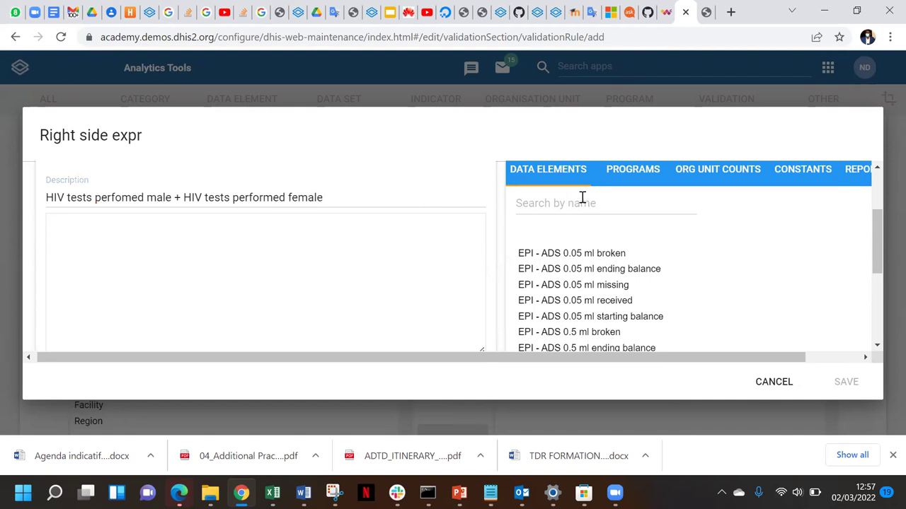
pyautogui.click(554, 206)
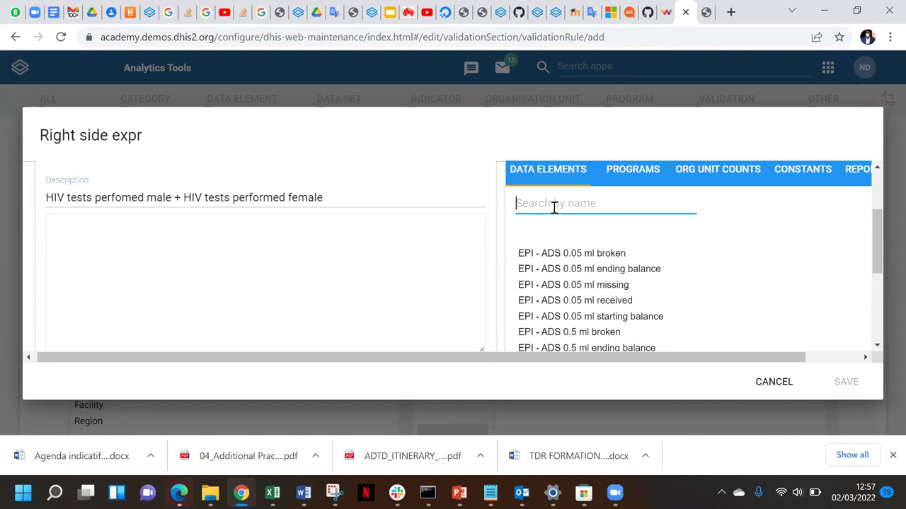
pyautogui.write('HIV')
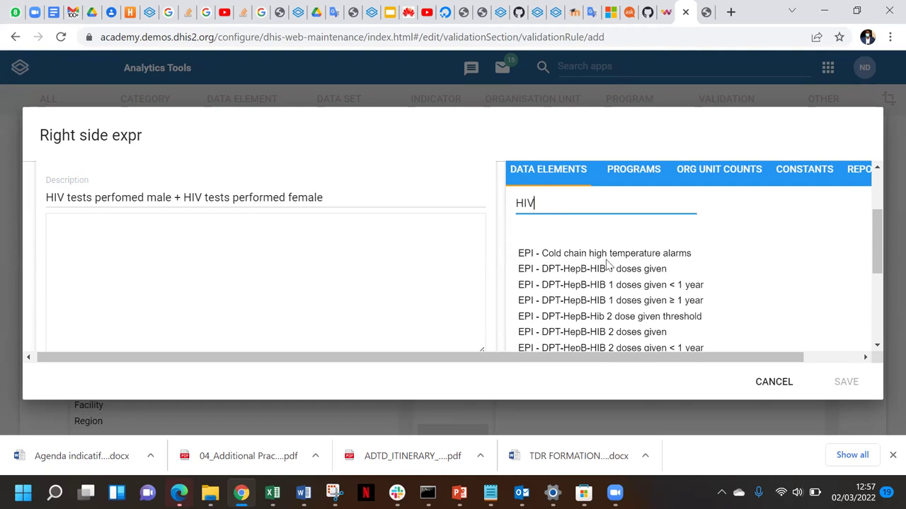
pyautogui.scroll(-1, 605, 260)
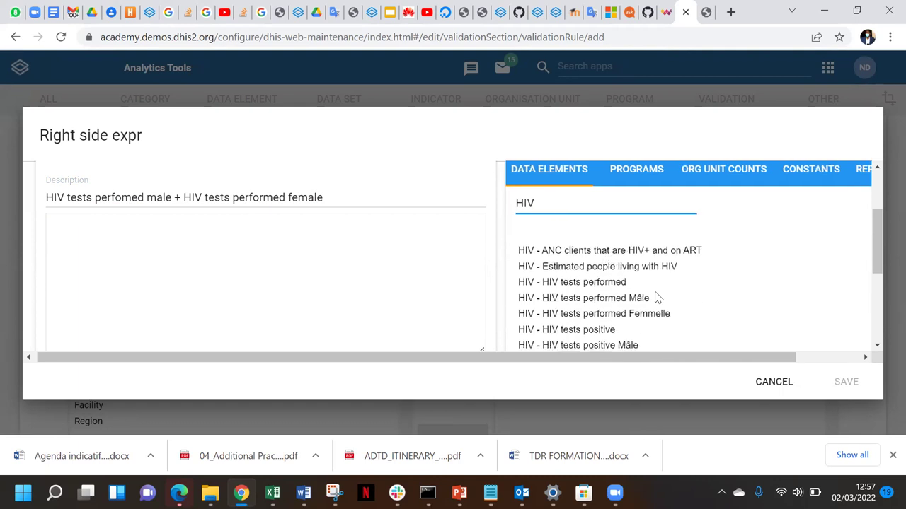
pyautogui.click(625, 302)
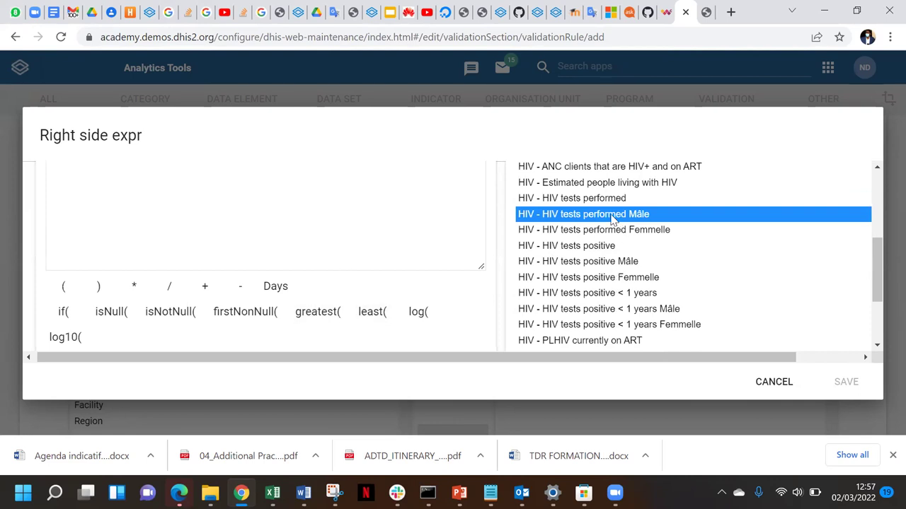
pyautogui.click(174, 286)
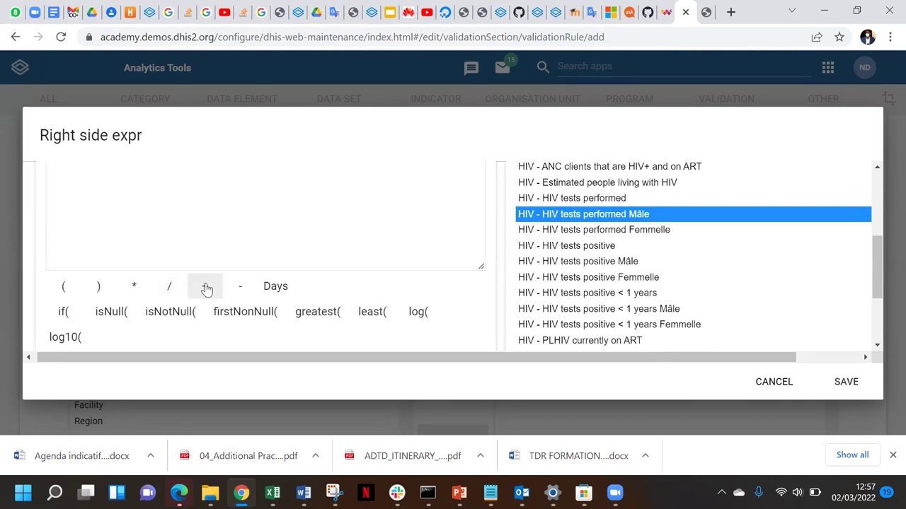
pyautogui.click(205, 287)
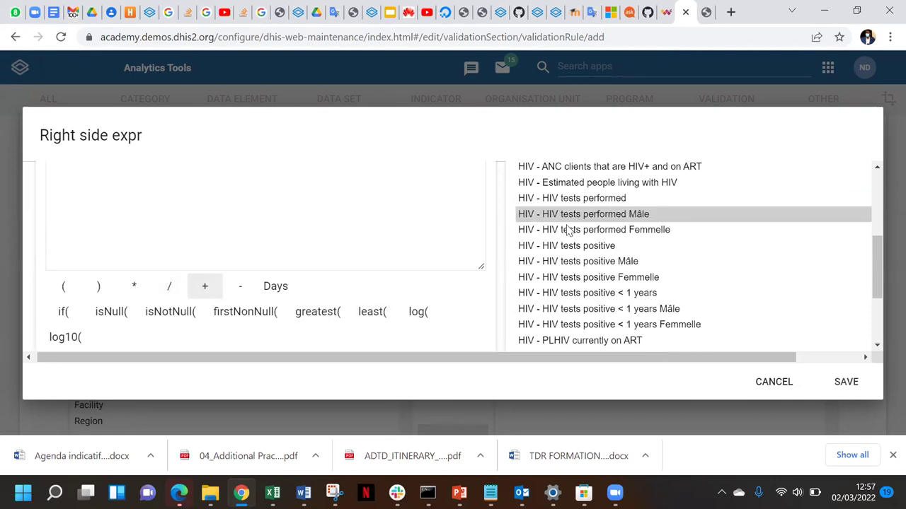
pyautogui.click(636, 230)
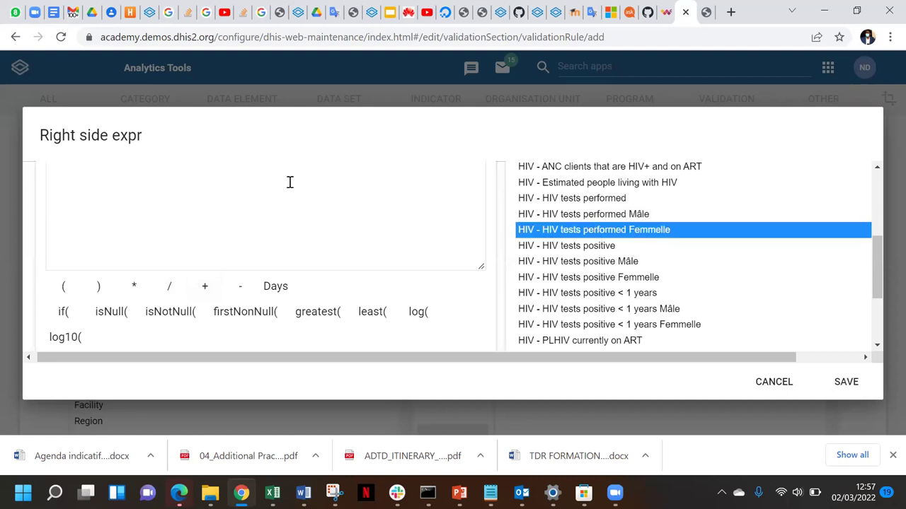
pyautogui.scroll(2, 290, 183)
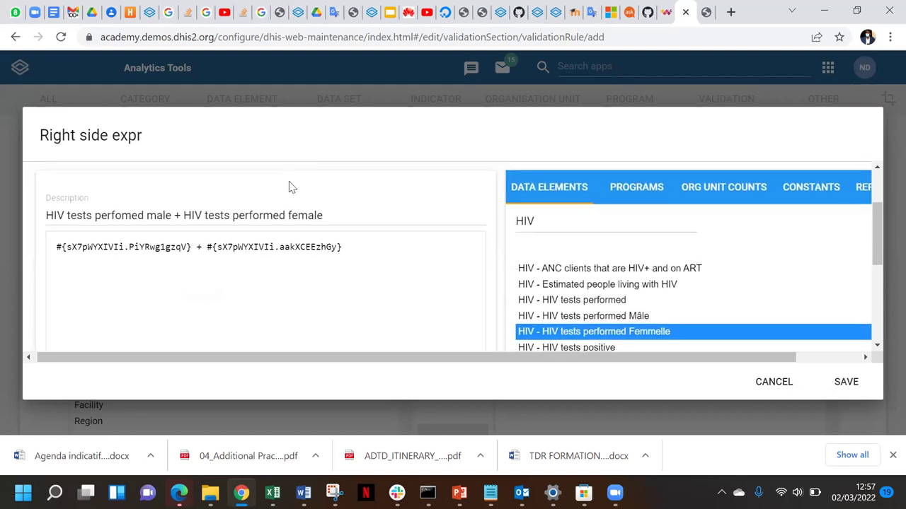
pyautogui.scroll(-5, 289, 184)
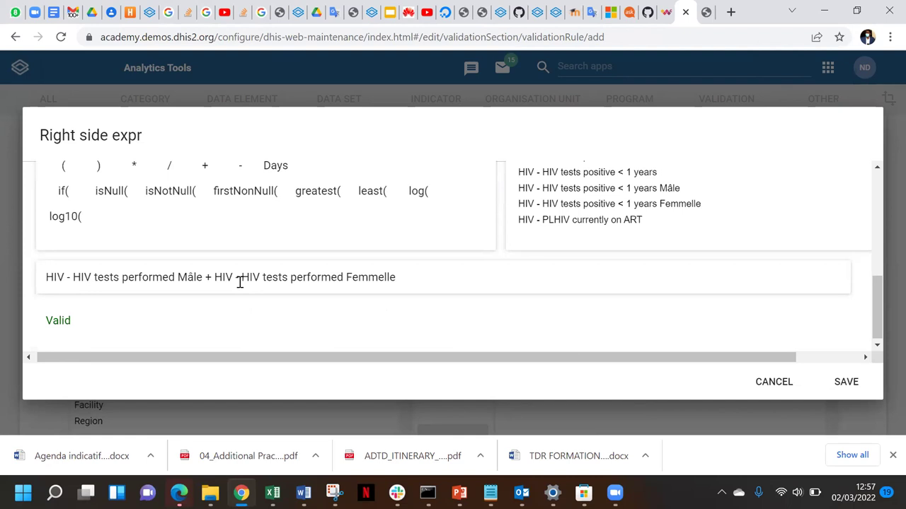
pyautogui.click(845, 383)
# Step: Assign the Facility organisation unit level to the validation rule and save the rule
pyautogui.scroll(-2, 556, 322)
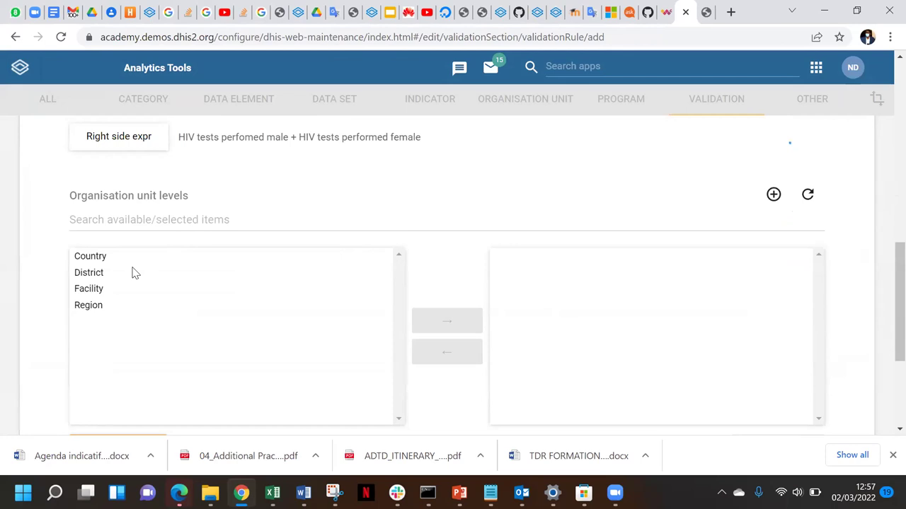
pyautogui.doubleClick(87, 290)
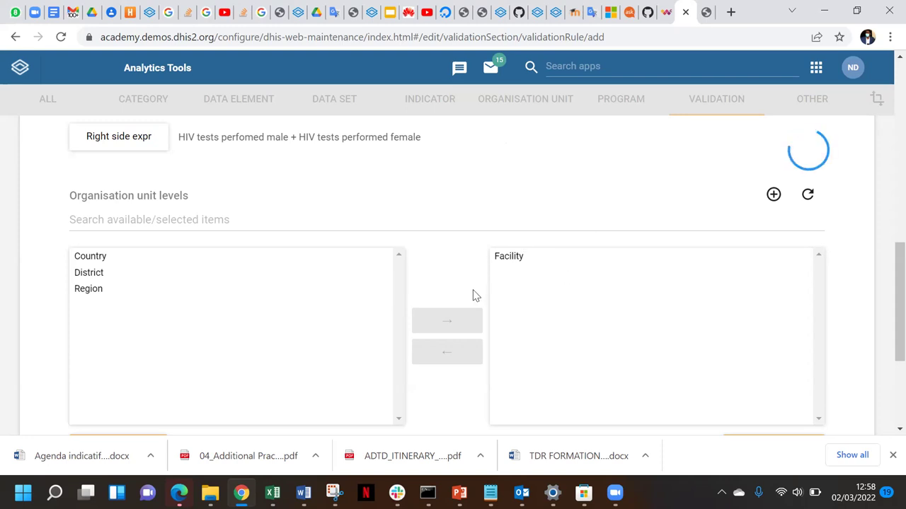
pyautogui.scroll(-3, 474, 296)
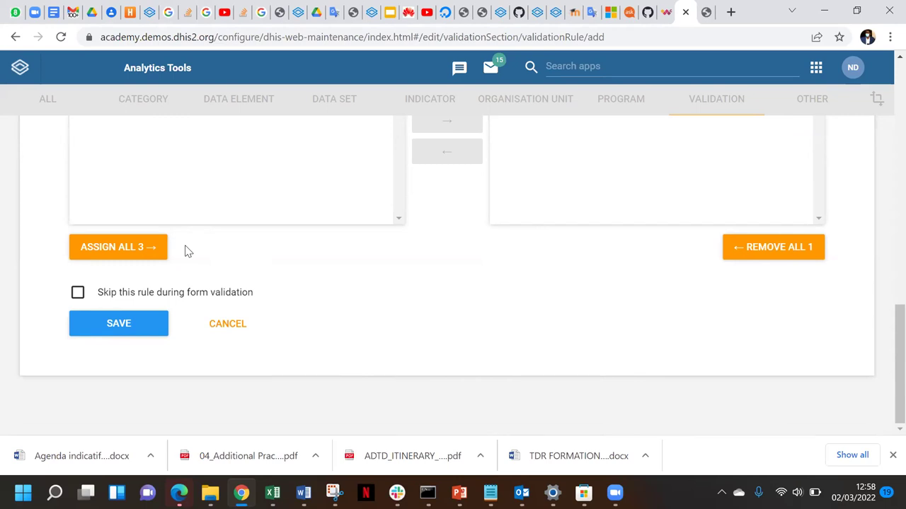
pyautogui.click(113, 318)
pyautogui.click(138, 320)
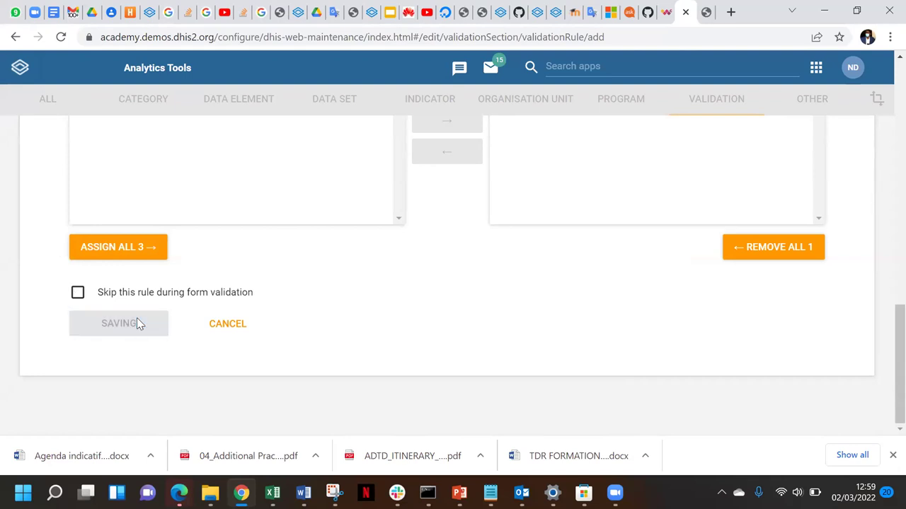
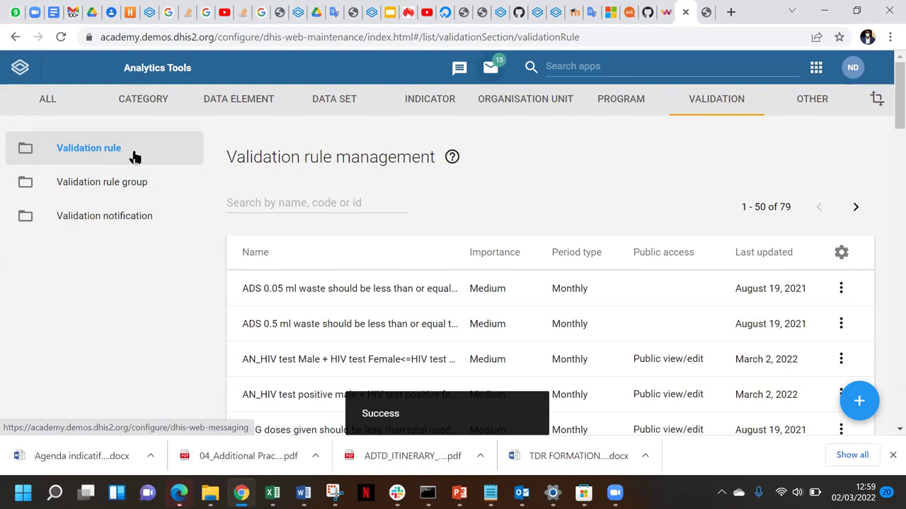
# Step: Start a new validation rule group and name it "AN_HIV validation rules"
pyautogui.click(106, 190)
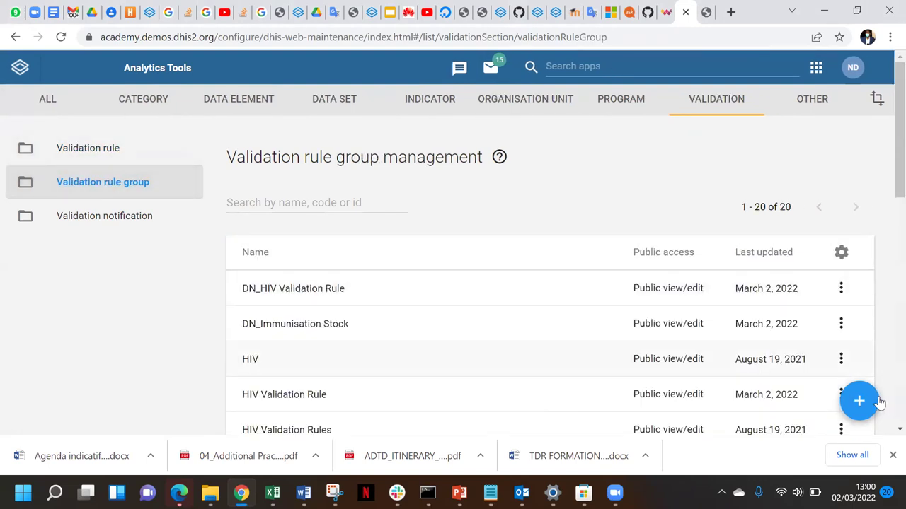
pyautogui.click(859, 403)
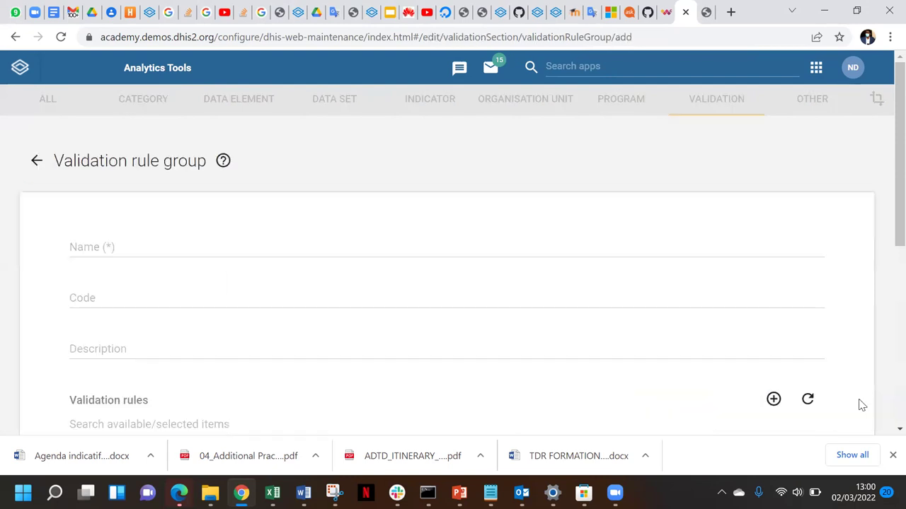
pyautogui.click(100, 247)
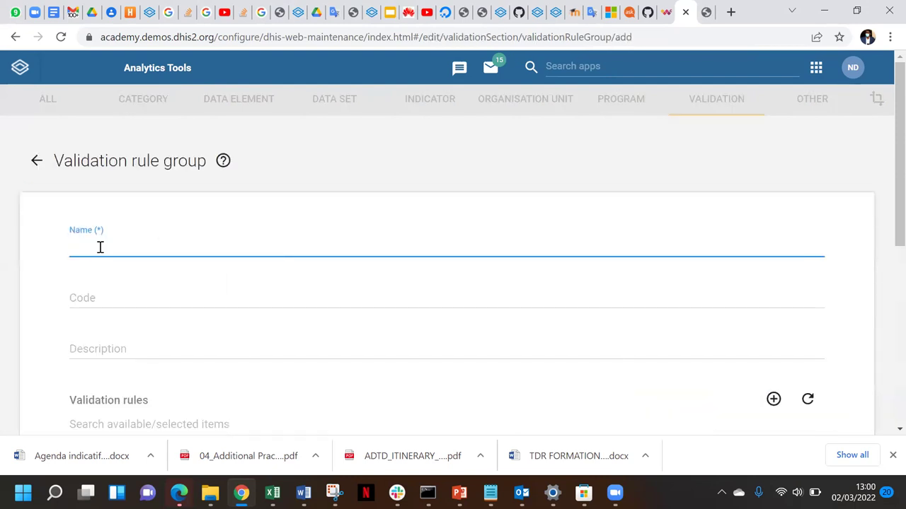
pyautogui.write('AN_')
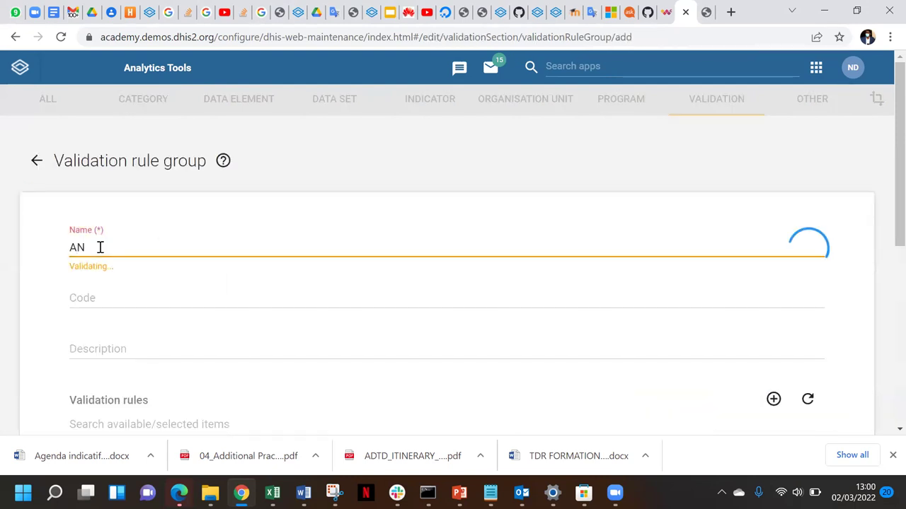
pyautogui.write('HIV ')
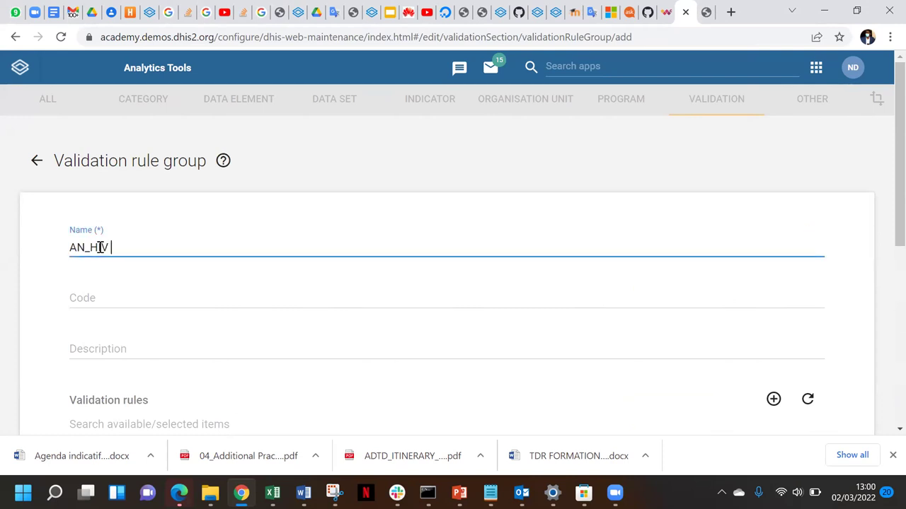
pyautogui.write('validation rules')
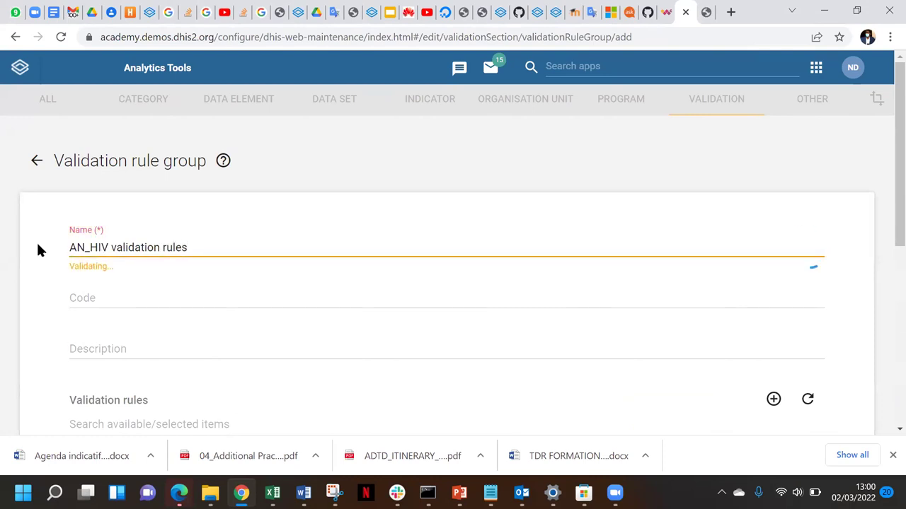
# Step: Copy the group's name into its description so it reads "AN_HIV validation rules"
pyautogui.tripleClick(143, 246)
pyautogui.hotkey('ctrl', 'c')
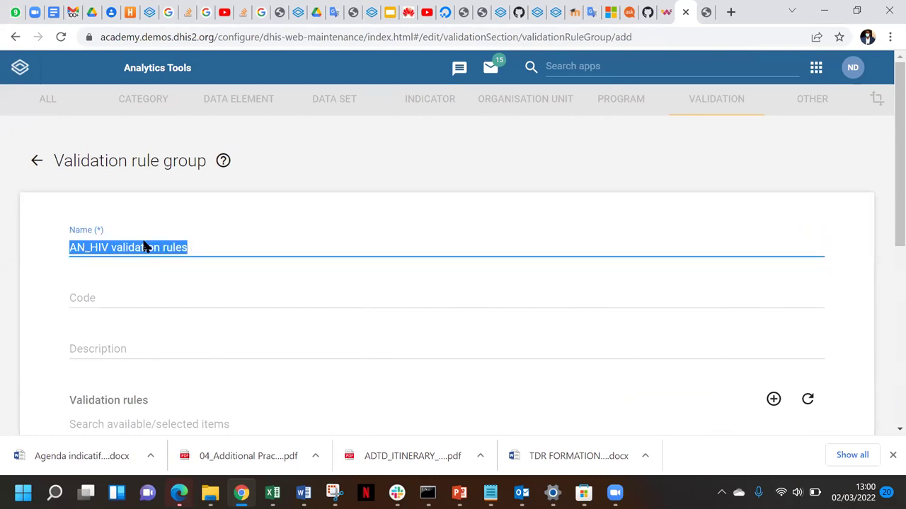
pyautogui.click(130, 348)
pyautogui.click(130, 348)
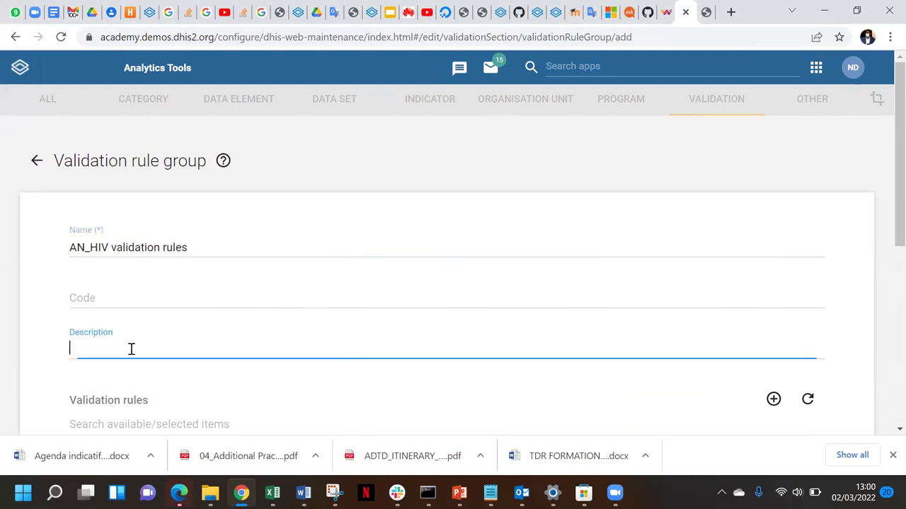
pyautogui.hotkey('ctrl', 'v')
# Step: Filter the validation rules by "AN_", assign both AN_HIV test rules to the group, and save the group
pyautogui.scroll(-1, 296, 342)
pyautogui.scroll(-3, 296, 342)
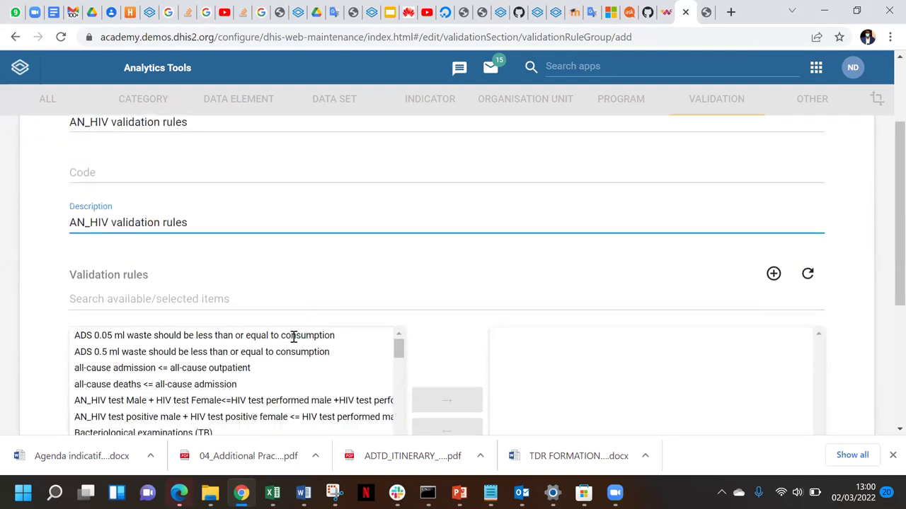
pyautogui.click(118, 209)
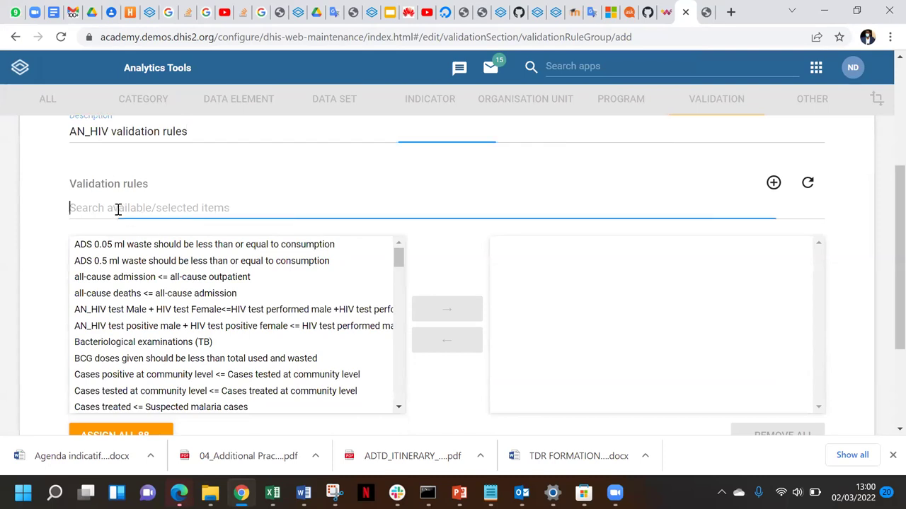
pyautogui.write('AN')
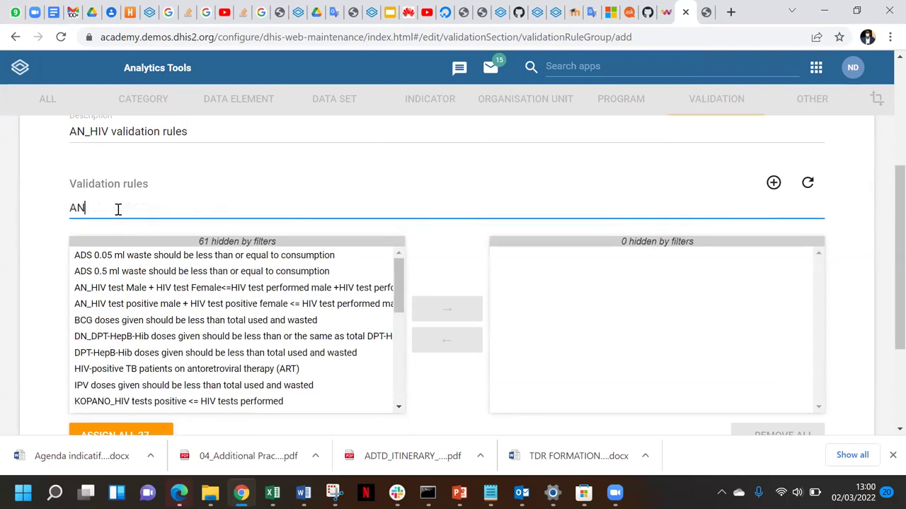
pyautogui.write('_')
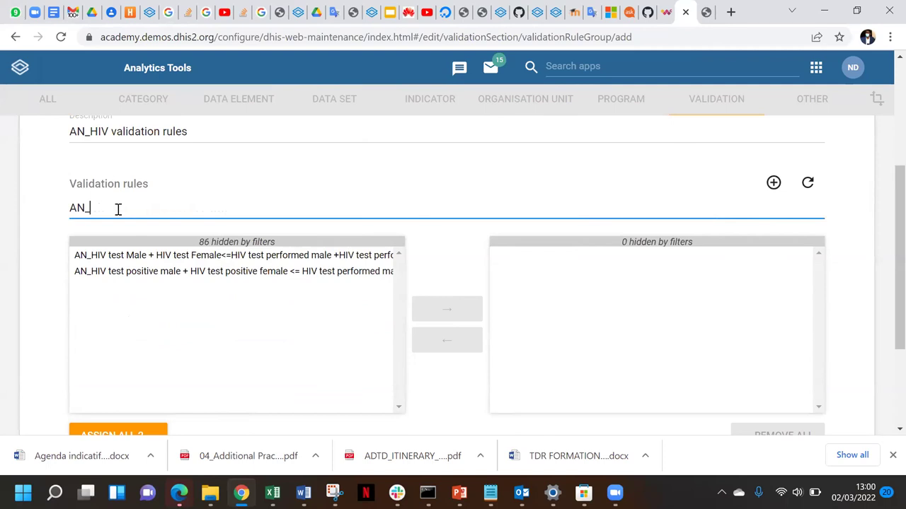
pyautogui.doubleClick(173, 274)
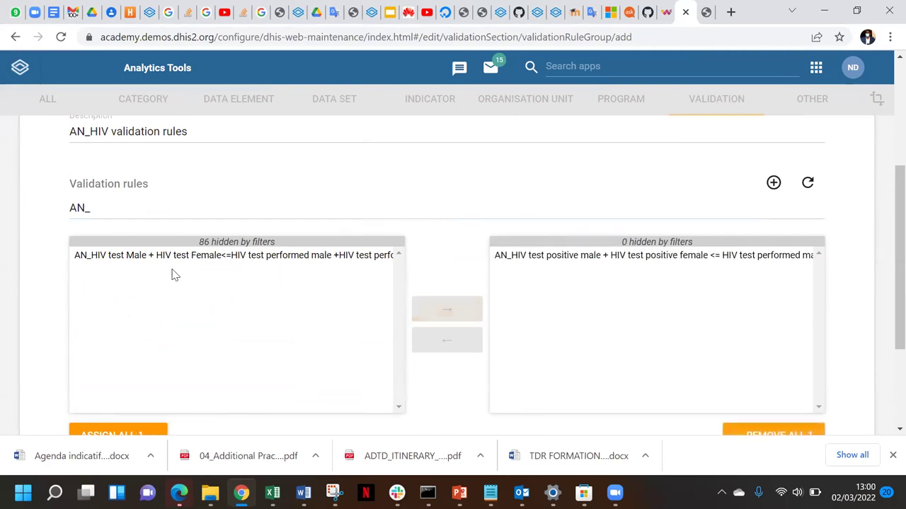
pyautogui.doubleClick(154, 238)
pyautogui.doubleClick(155, 258)
pyautogui.scroll(-3, 474, 308)
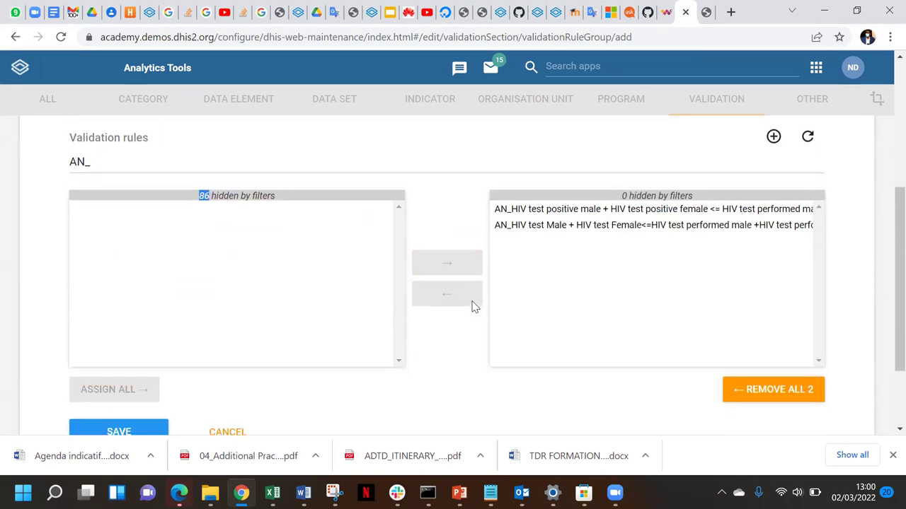
pyautogui.click(98, 324)
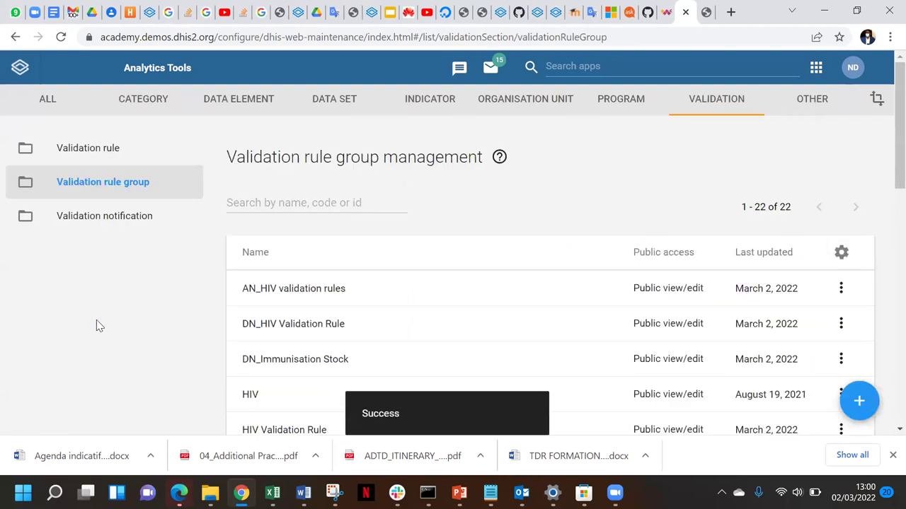
# Step: Switch from Maintenance to the Data Entry app, with Cardinal Hospital Gateway PHC as the organisation unit
pyautogui.click(581, 65)
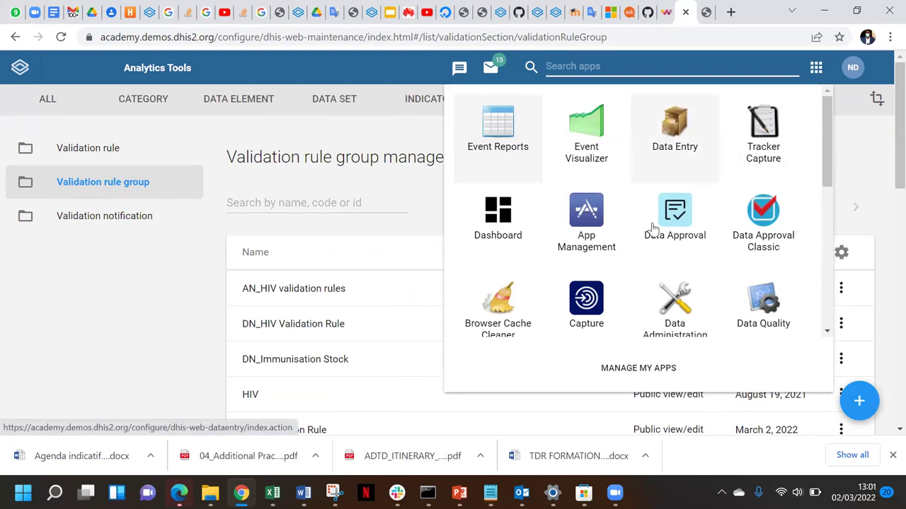
pyautogui.scroll(-1, 585, 244)
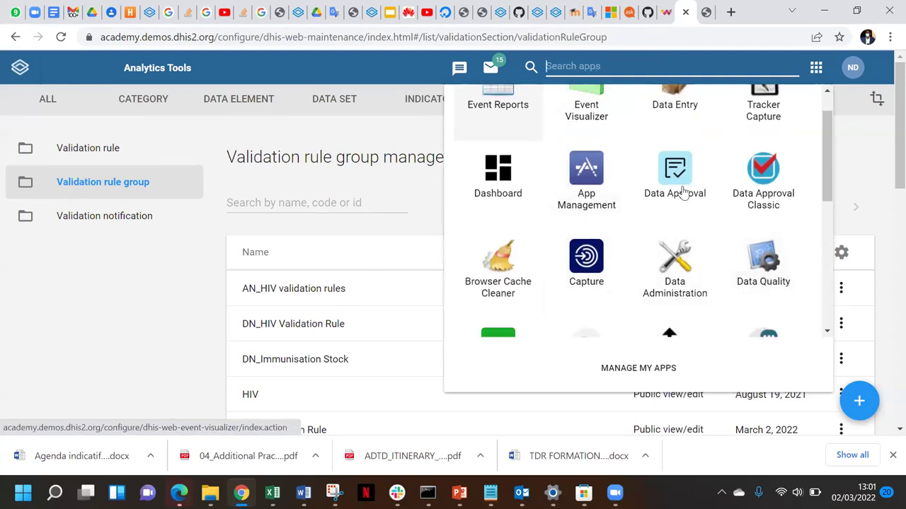
pyautogui.scroll(1, 683, 193)
pyautogui.click(680, 128)
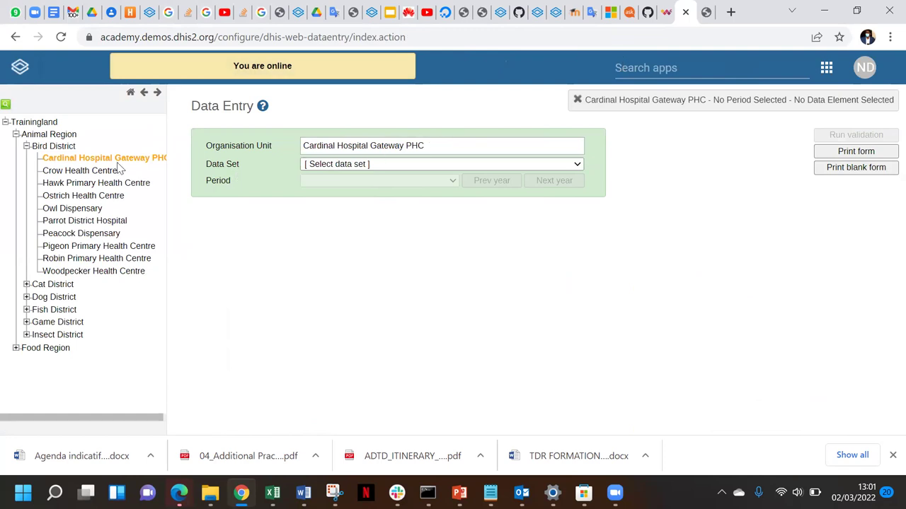
# Step: Load the HIV Monthly data set for the period July 2021
pyautogui.click(374, 164)
pyautogui.click(359, 185)
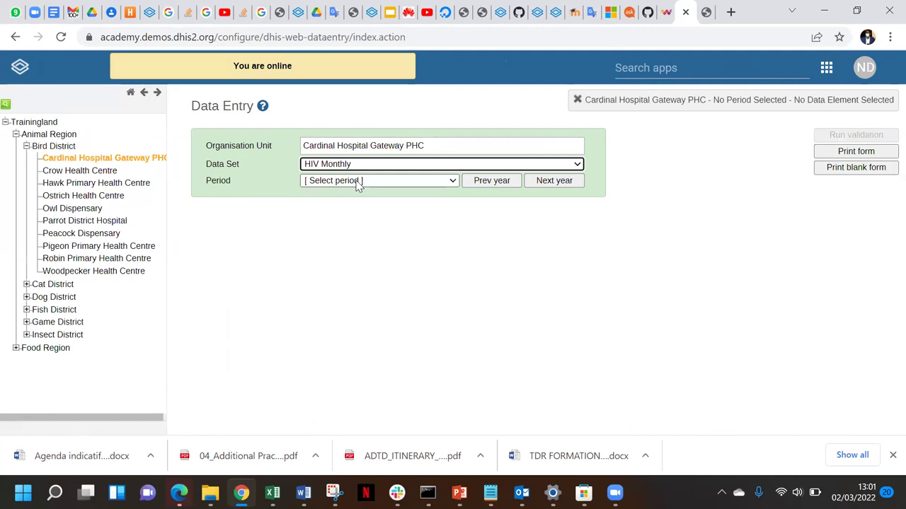
pyautogui.click(358, 182)
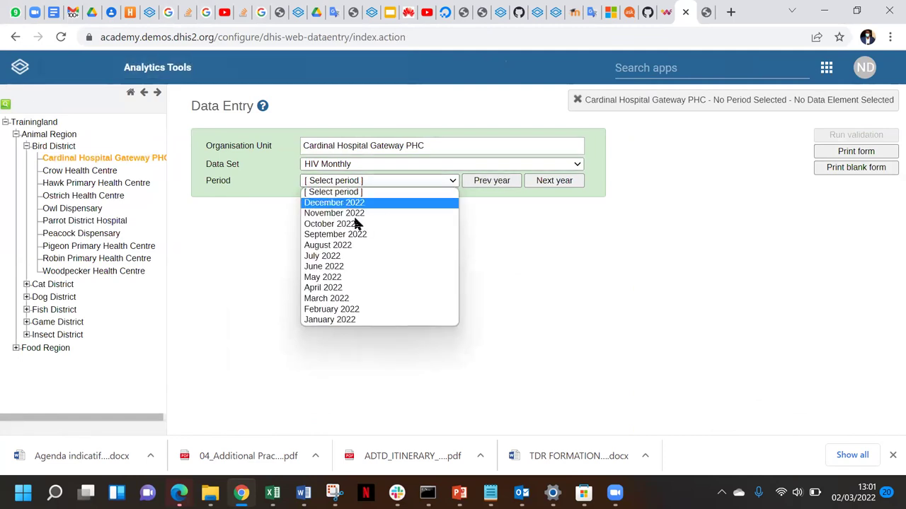
pyautogui.click(492, 182)
pyautogui.click(405, 182)
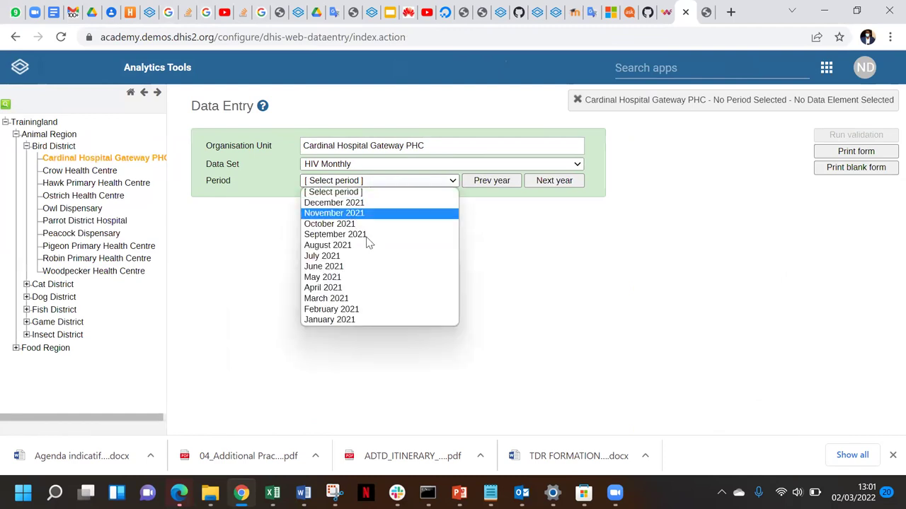
pyautogui.click(354, 256)
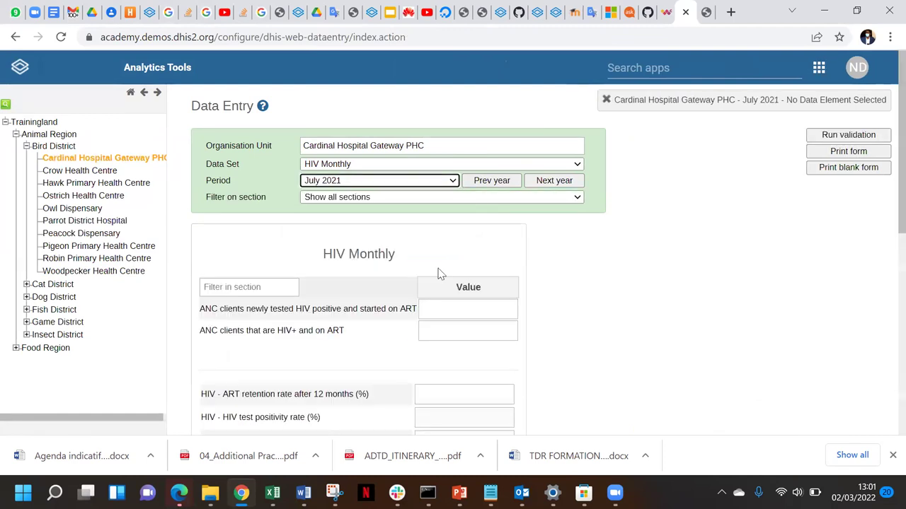
# Step: Set the male value of HIV tests positive to 1032 in the Sex section
pyautogui.scroll(-2, 453, 283)
pyautogui.scroll(-4, 464, 301)
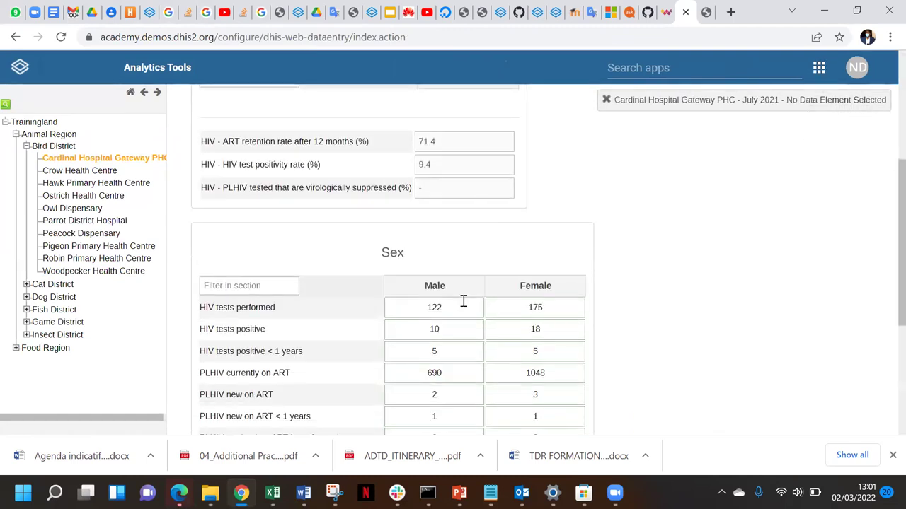
pyautogui.click(462, 295)
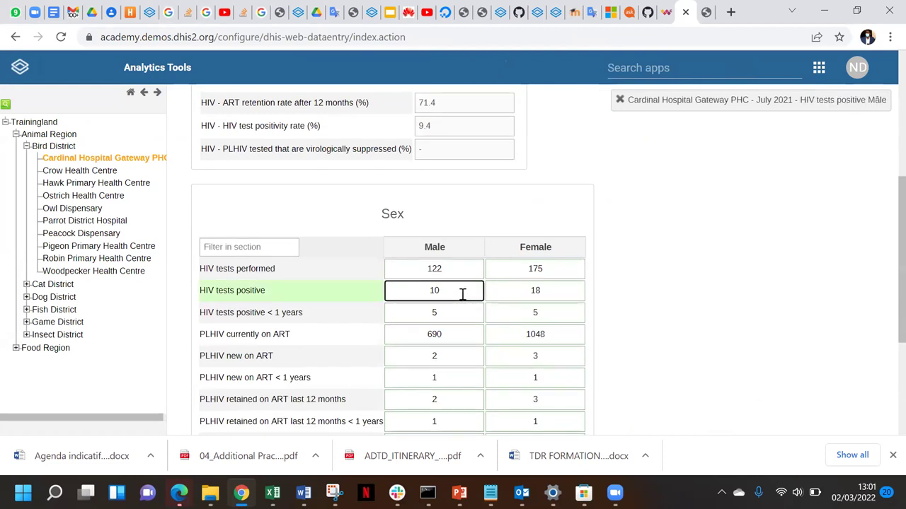
pyautogui.write('32')
pyautogui.click(644, 276)
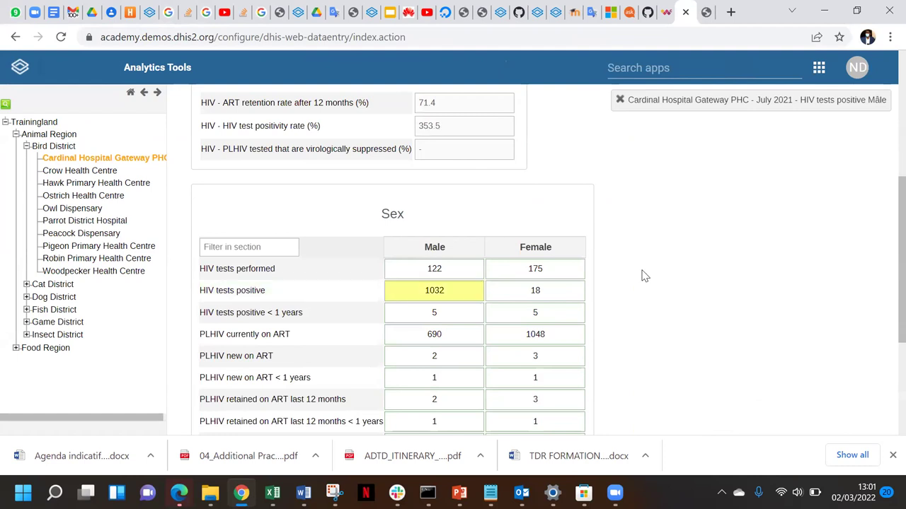
# Step: Run validation on the July 2021 HIV Monthly form
pyautogui.scroll(1, 644, 276)
pyautogui.scroll(4, 644, 276)
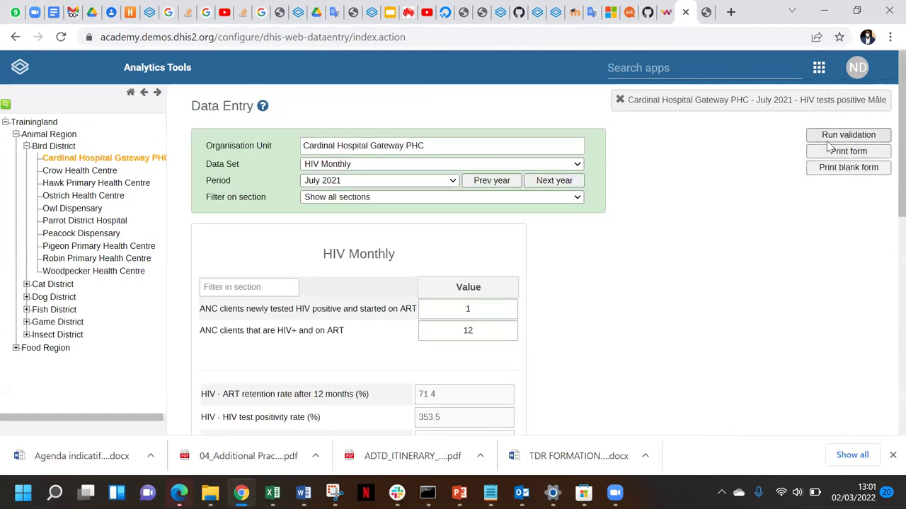
pyautogui.click(825, 136)
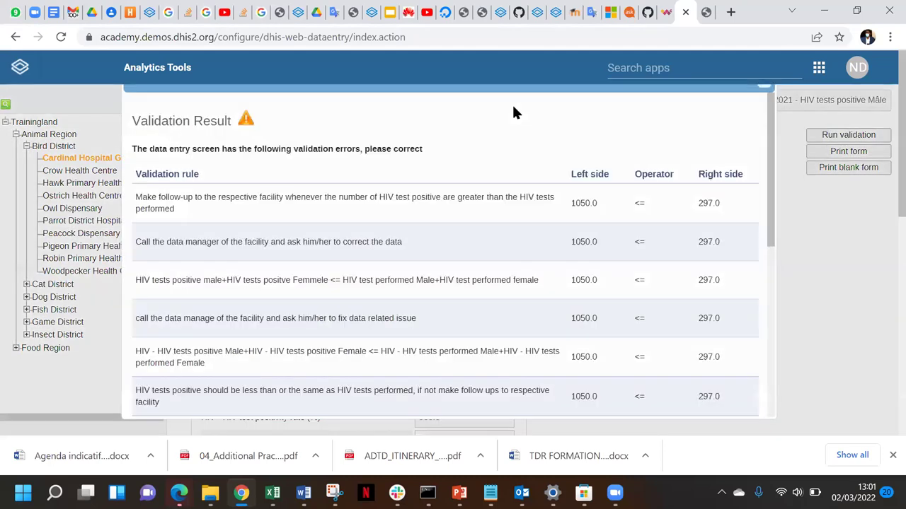
# Step: Review the violated rules in the validation result, close it, and go back to the HIV tests values in the Sex section
pyautogui.scroll(-1, 255, 283)
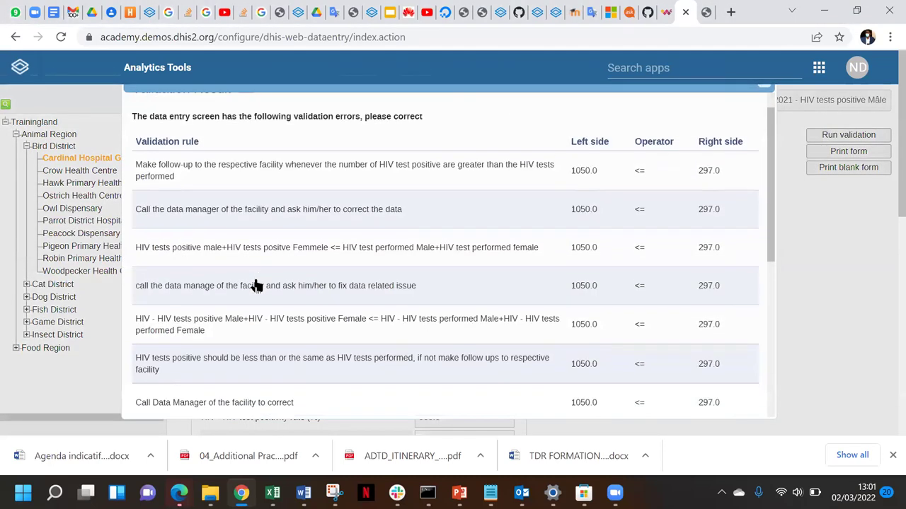
pyautogui.scroll(-2, 256, 285)
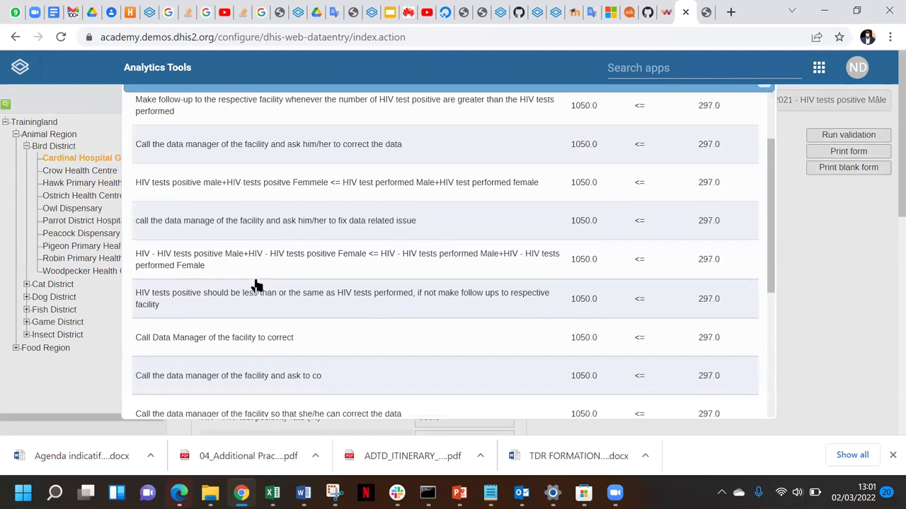
pyautogui.scroll(-2, 256, 285)
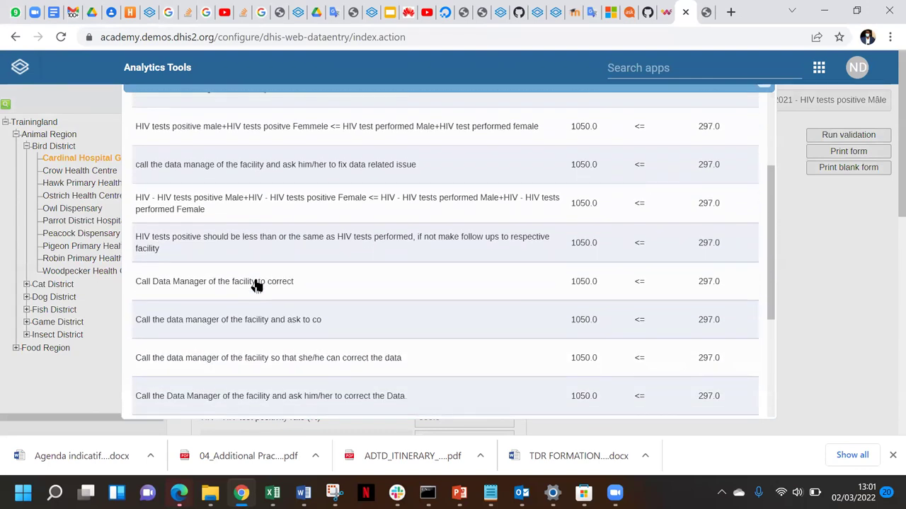
pyautogui.scroll(-1, 256, 285)
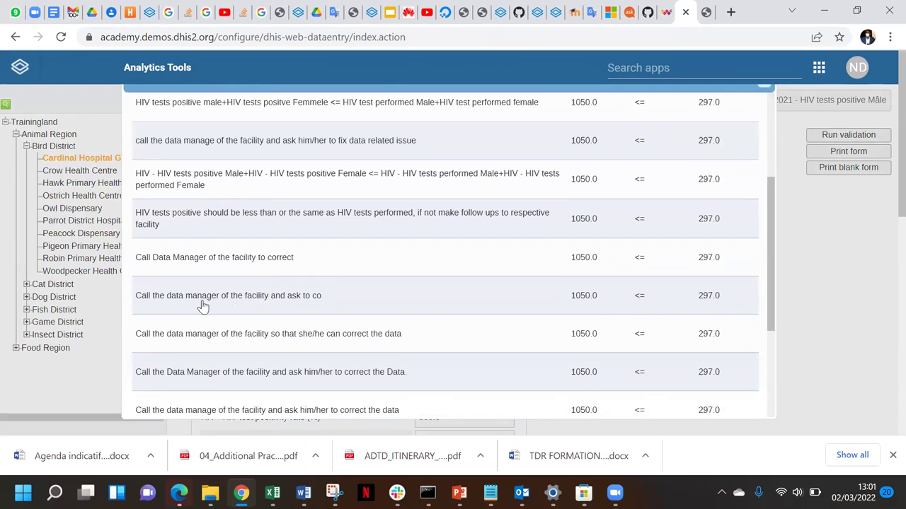
pyautogui.scroll(-1, 295, 305)
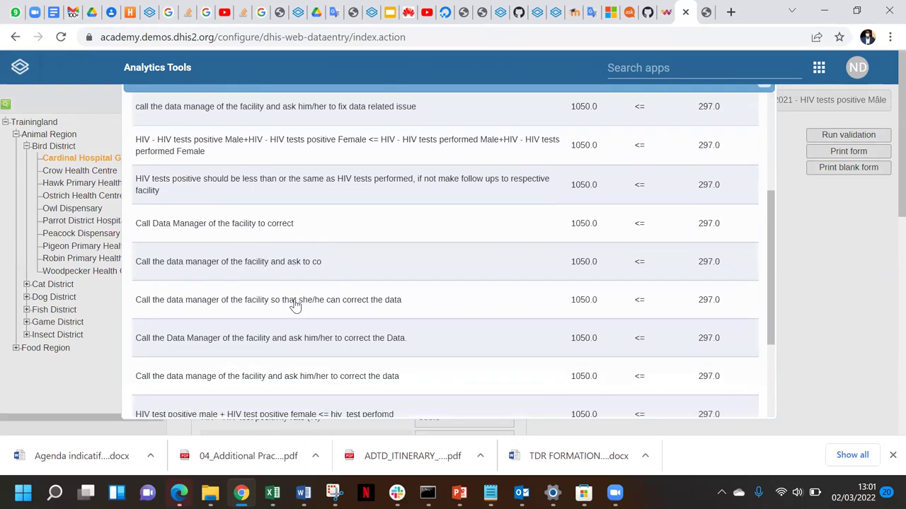
pyautogui.scroll(-2, 295, 305)
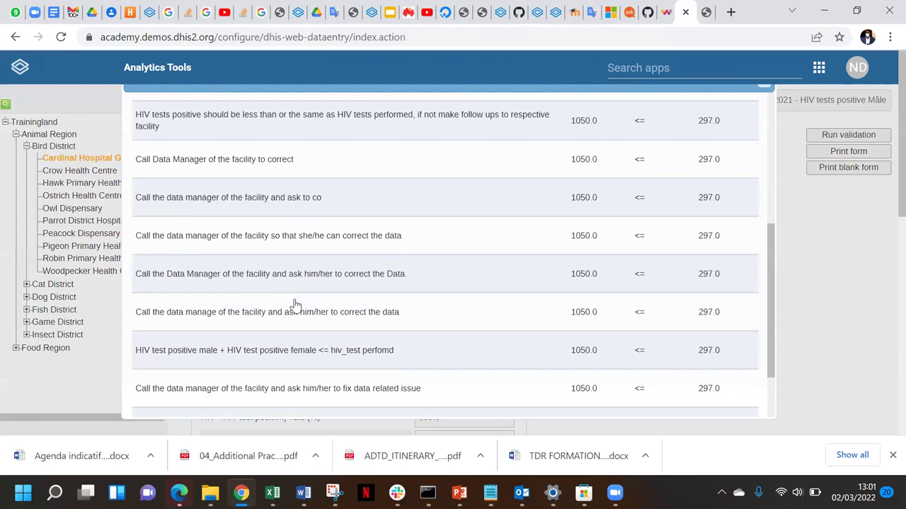
pyautogui.scroll(8, 295, 306)
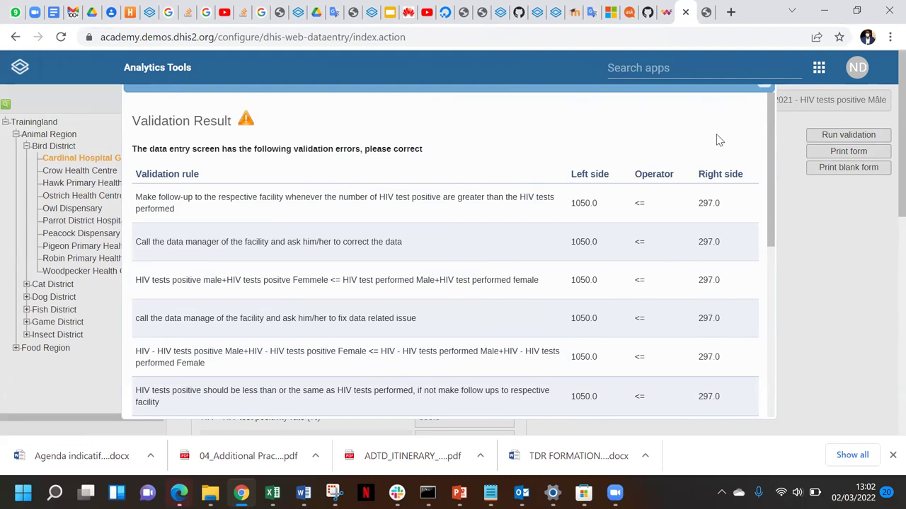
pyautogui.click(762, 90)
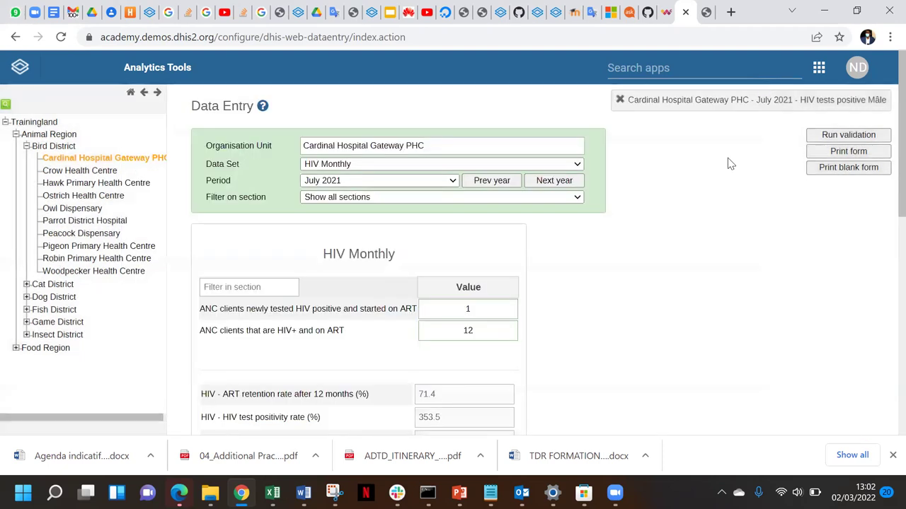
pyautogui.scroll(-3, 710, 246)
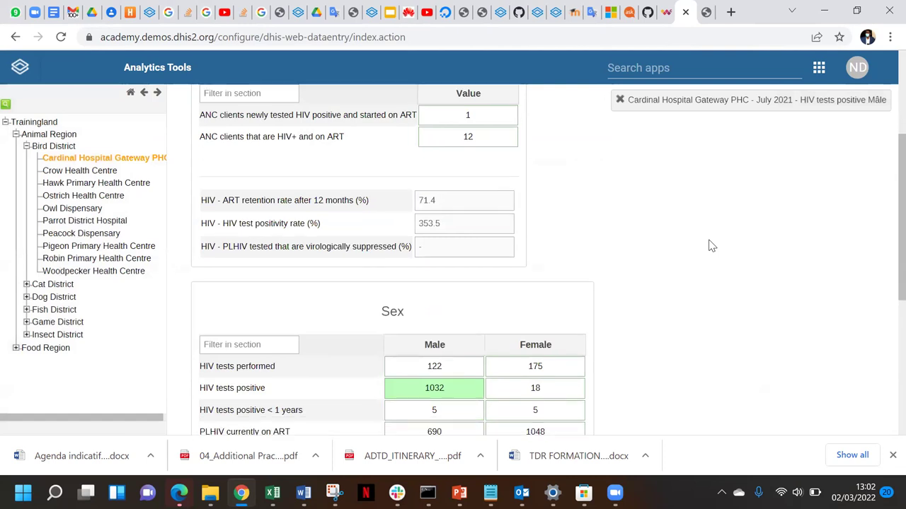
pyautogui.scroll(-1, 710, 245)
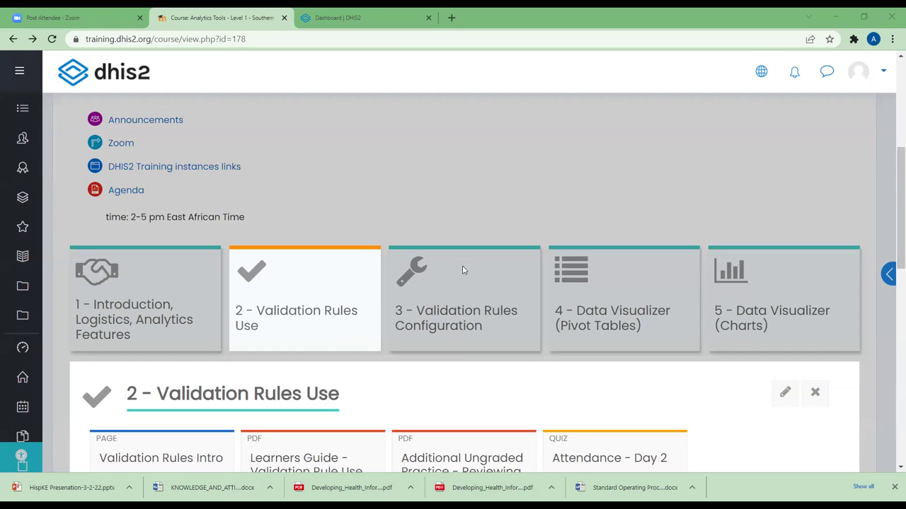
# Step: In the DHIS2 training course, open the Validation Rules Config learner's guide from section 3, Validation Rules Configuration
pyautogui.scroll(-1, 462, 267)
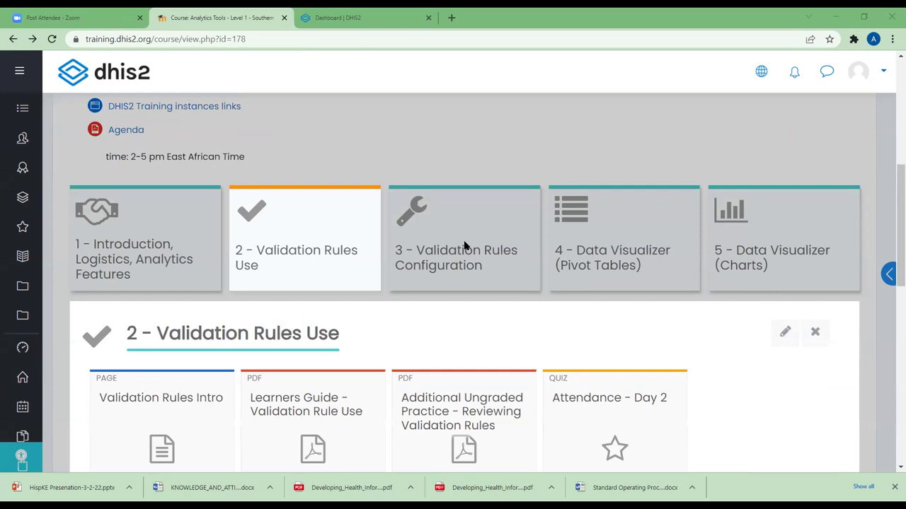
pyautogui.scroll(-1, 464, 246)
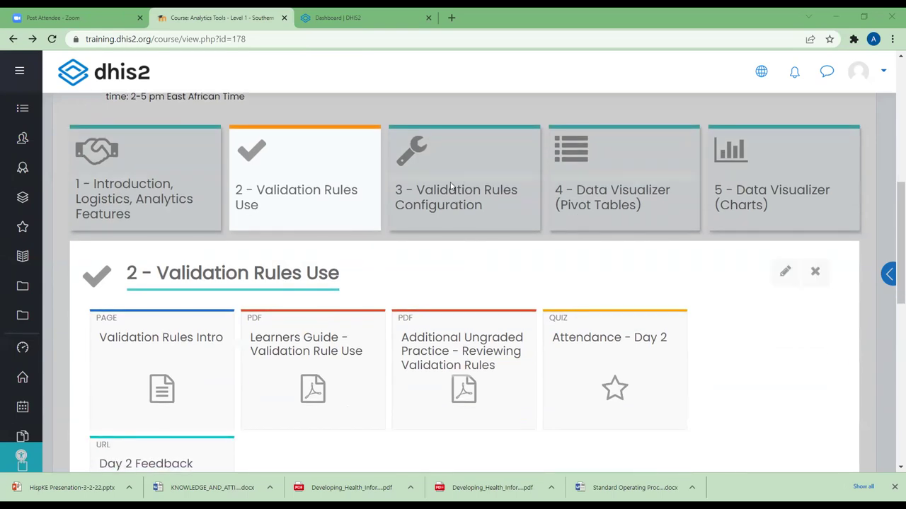
pyautogui.click(450, 185)
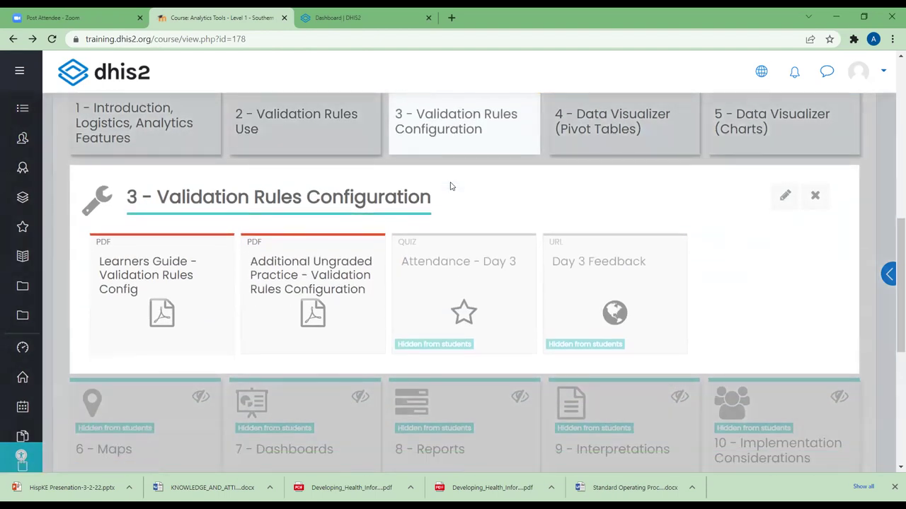
pyautogui.scroll(-2, 450, 185)
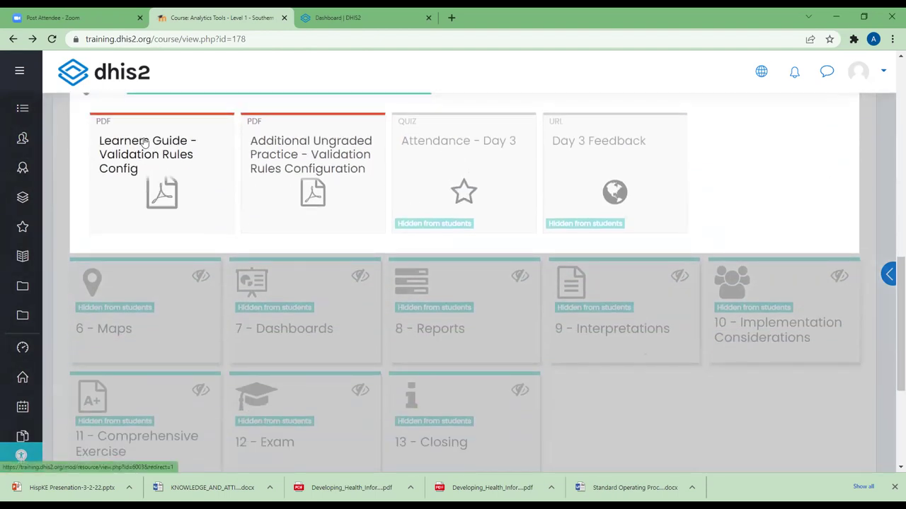
pyautogui.click(134, 160)
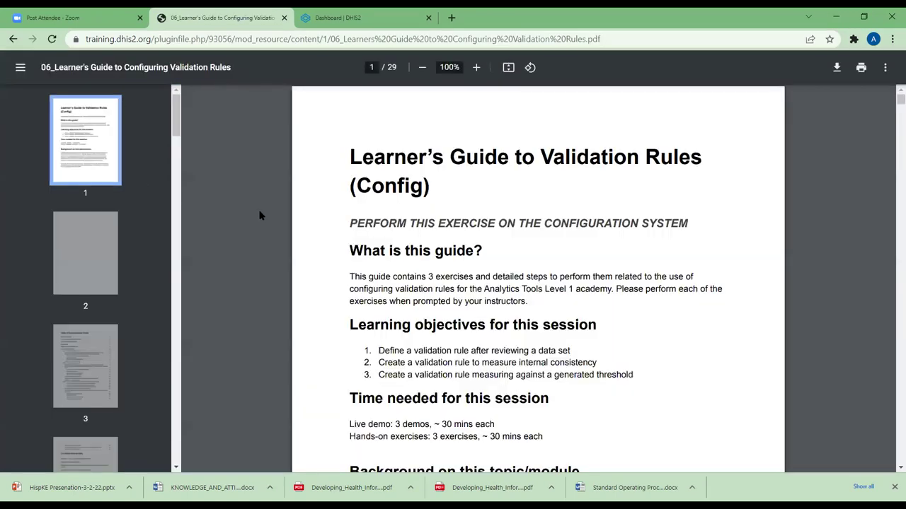
# Step: Skim the learner's guide from its introduction through the table of contents and Activity 1 to the Right Side Expression instructions
pyautogui.scroll(-5, 485, 227)
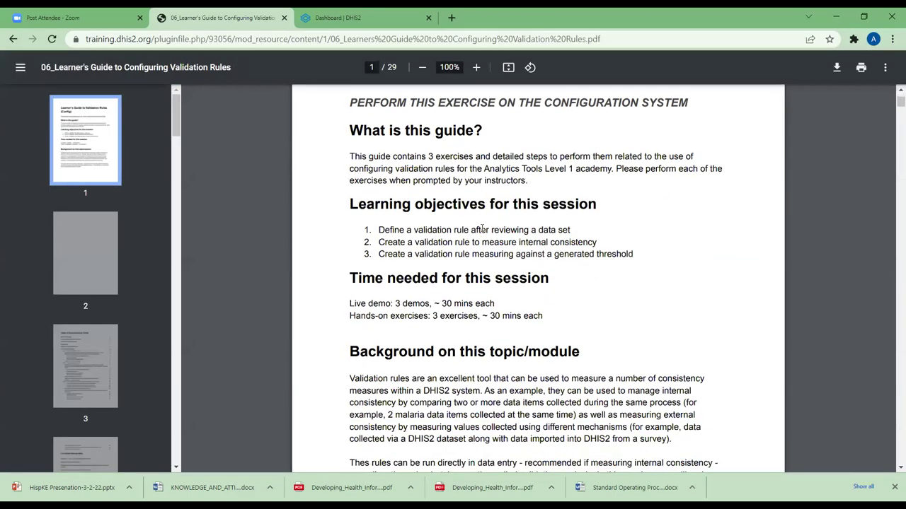
pyautogui.scroll(-10, 482, 229)
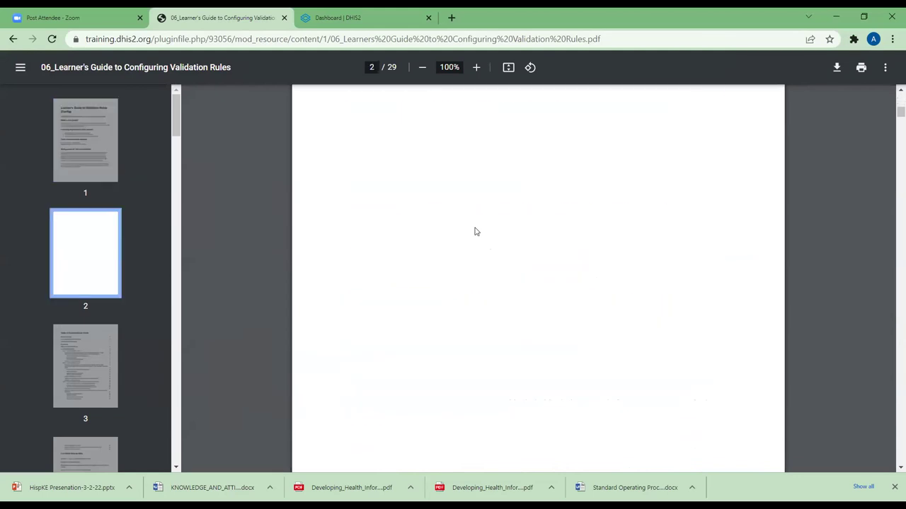
pyautogui.scroll(-10, 474, 230)
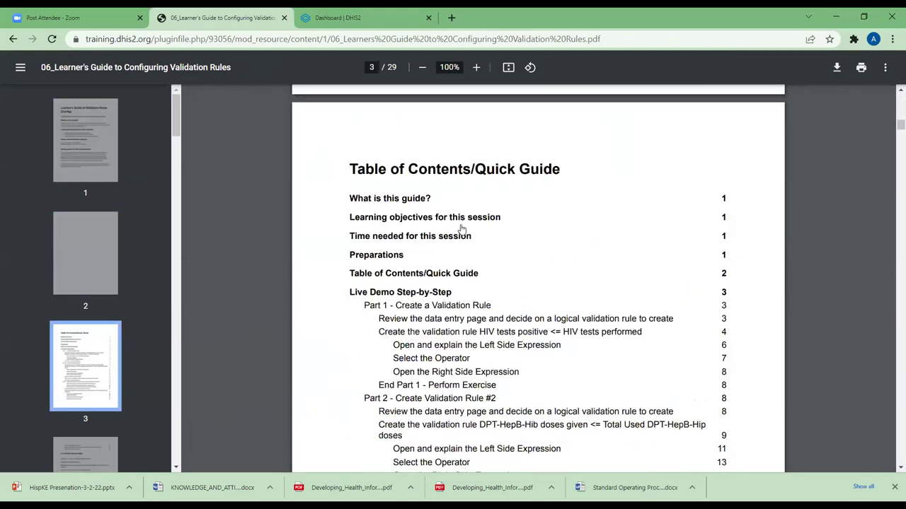
pyautogui.scroll(-10, 460, 228)
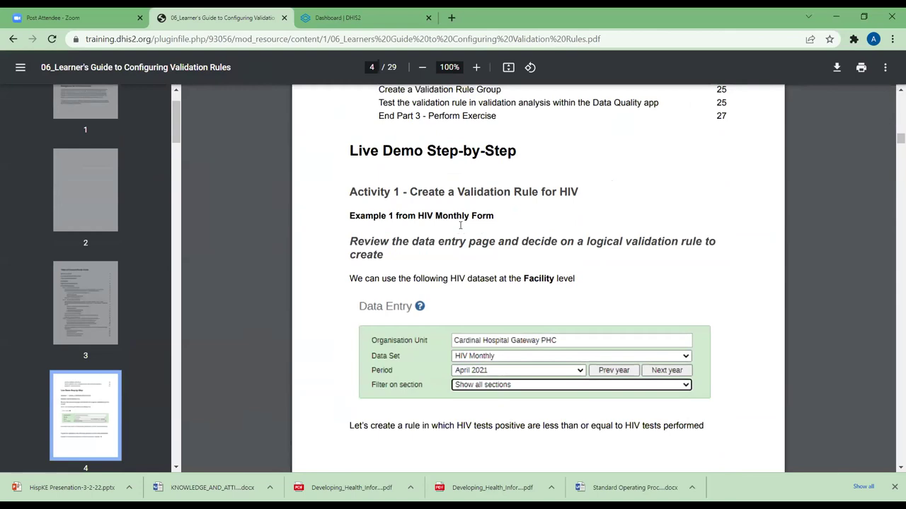
pyautogui.scroll(-3, 460, 224)
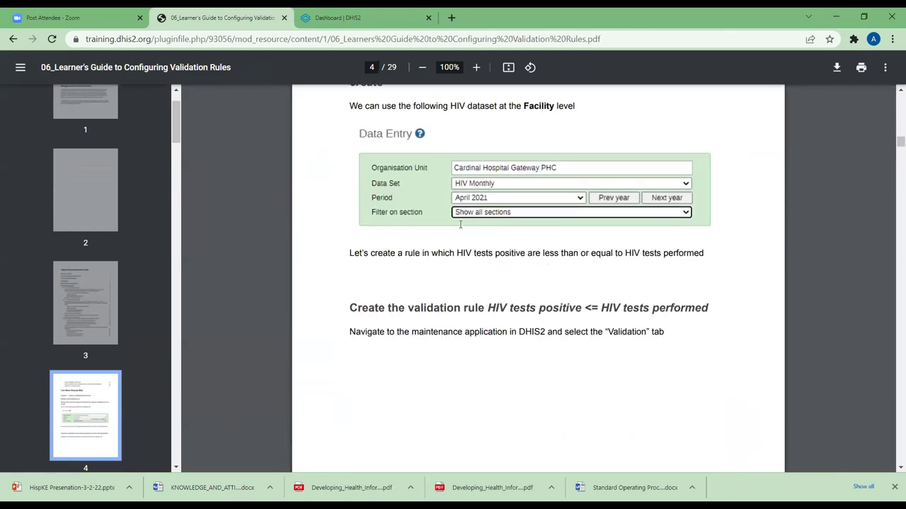
pyautogui.scroll(-15, 460, 224)
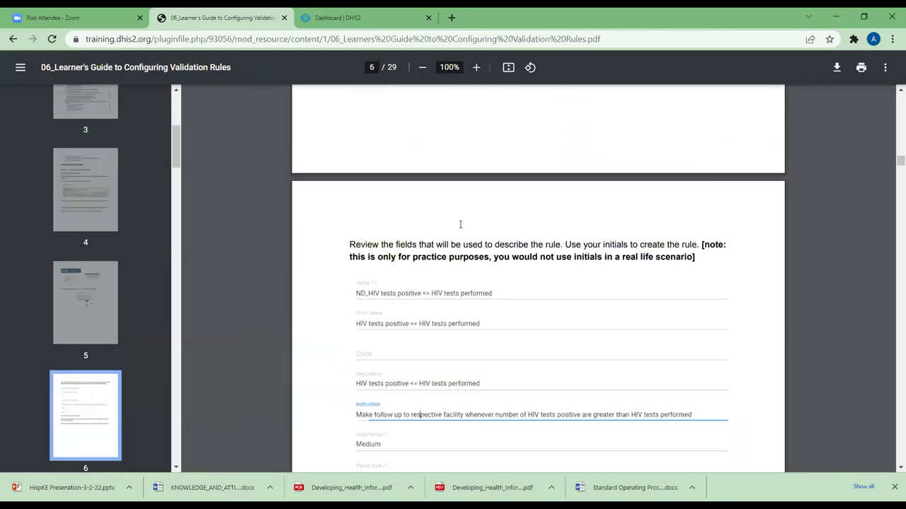
pyautogui.scroll(-15, 460, 224)
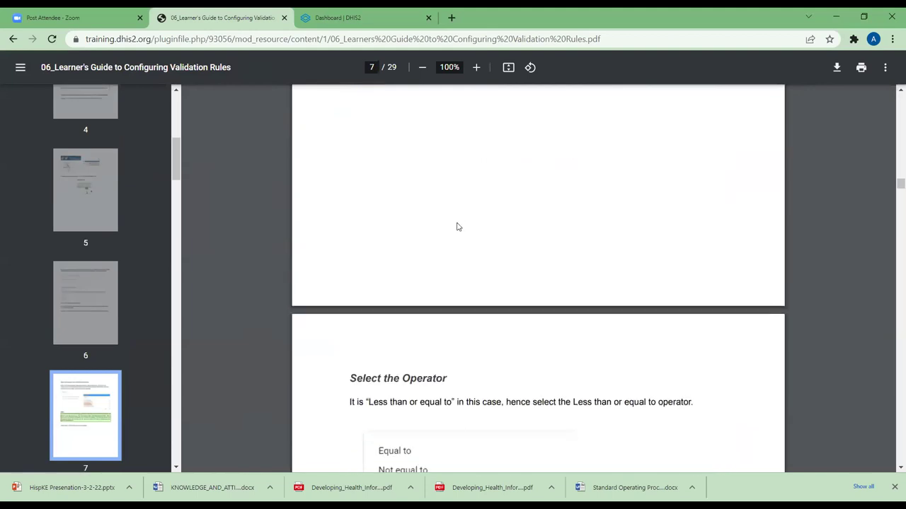
pyautogui.scroll(2, 457, 226)
pyautogui.scroll(-9, 453, 220)
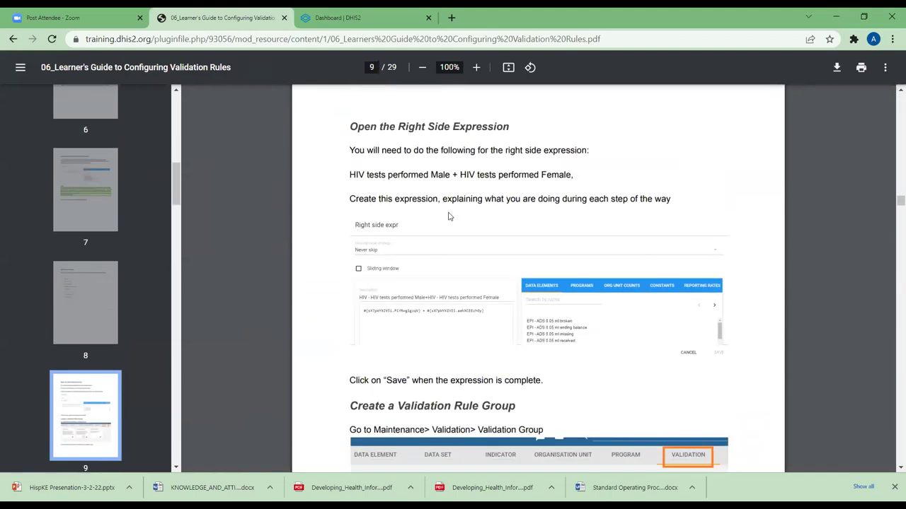
# Step: Go back to Activity 1 in the learner's guide and read how to create the HIV tests positive <= HIV tests performed rule
pyautogui.scroll(15, 448, 216)
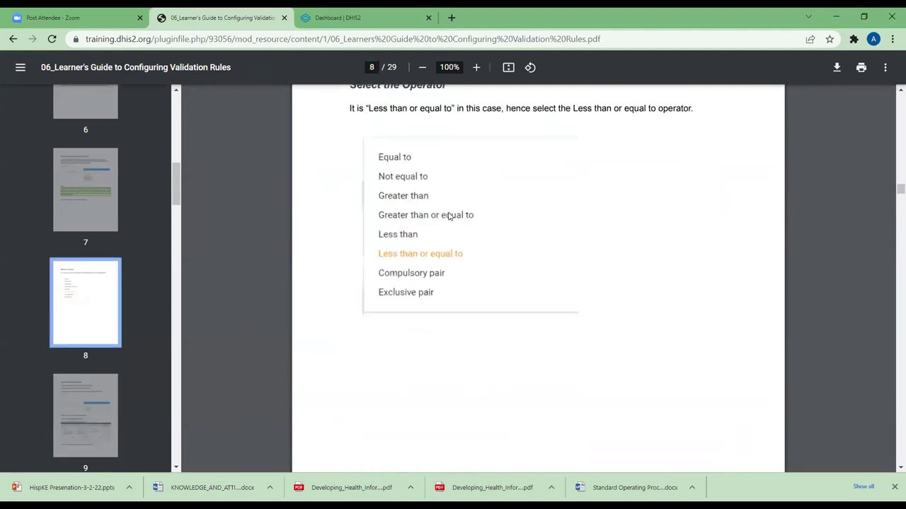
pyautogui.scroll(7, 448, 216)
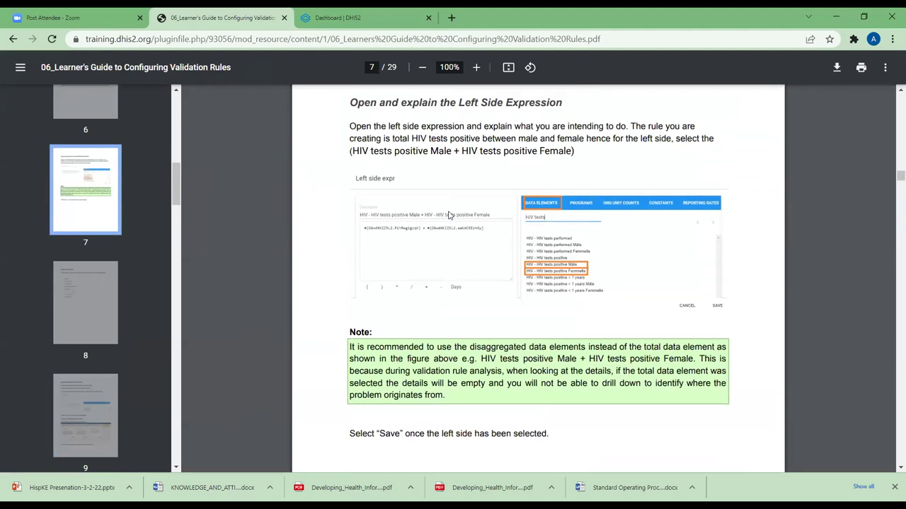
pyautogui.scroll(8, 448, 216)
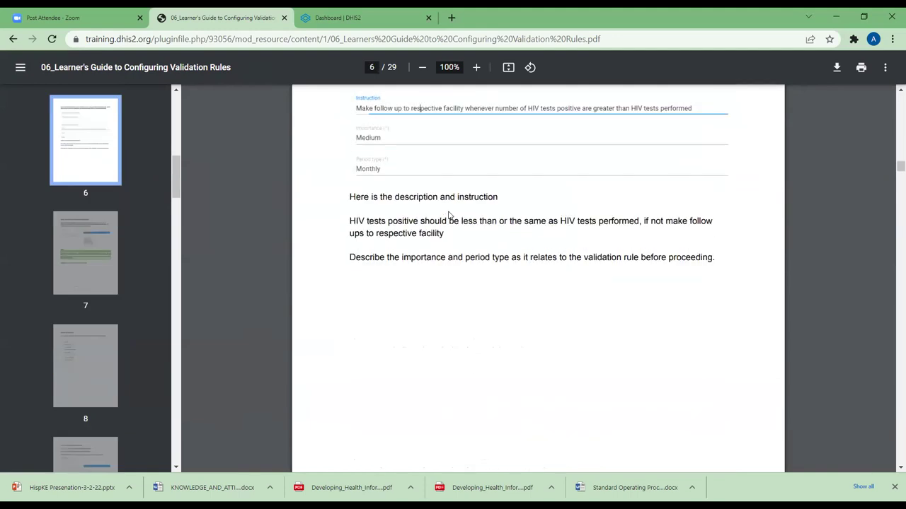
pyautogui.scroll(8, 448, 216)
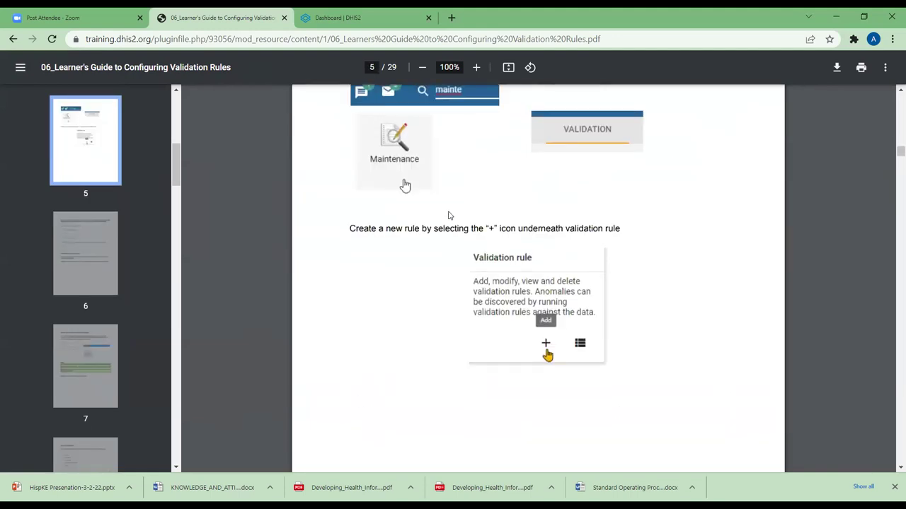
pyautogui.scroll(7, 448, 216)
pyautogui.scroll(7, 448, 215)
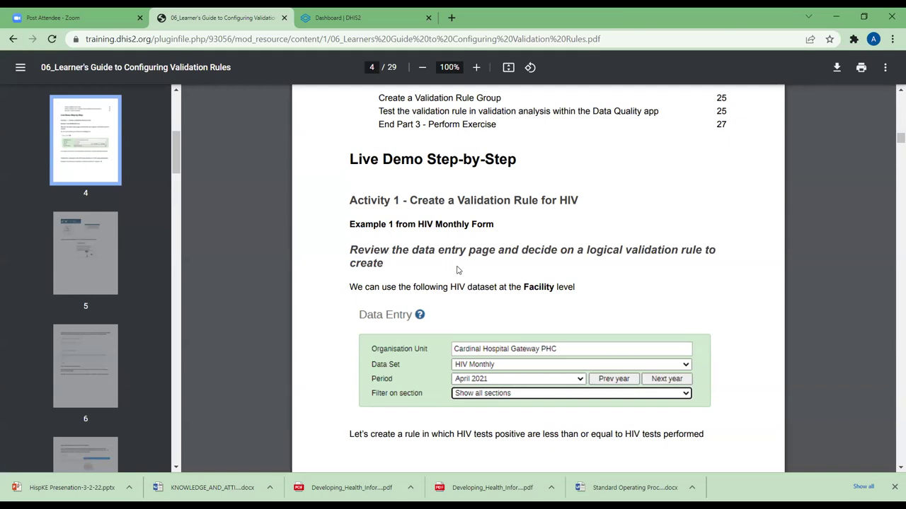
pyautogui.scroll(2, 457, 269)
pyautogui.scroll(-3, 525, 243)
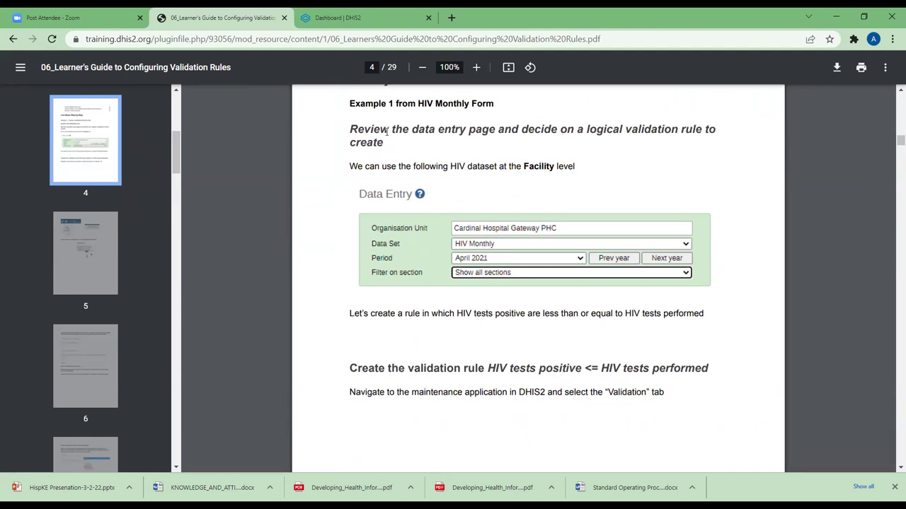
pyautogui.scroll(-3, 435, 262)
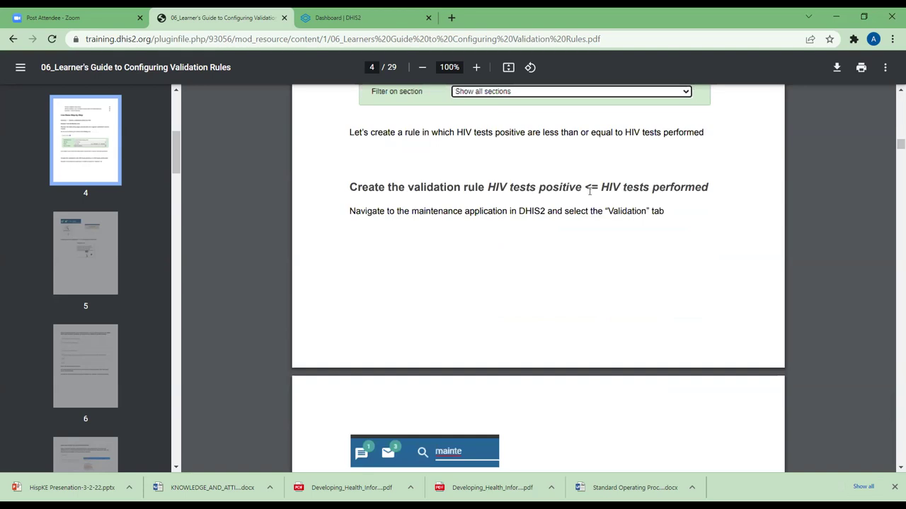
pyautogui.scroll(-3, 576, 249)
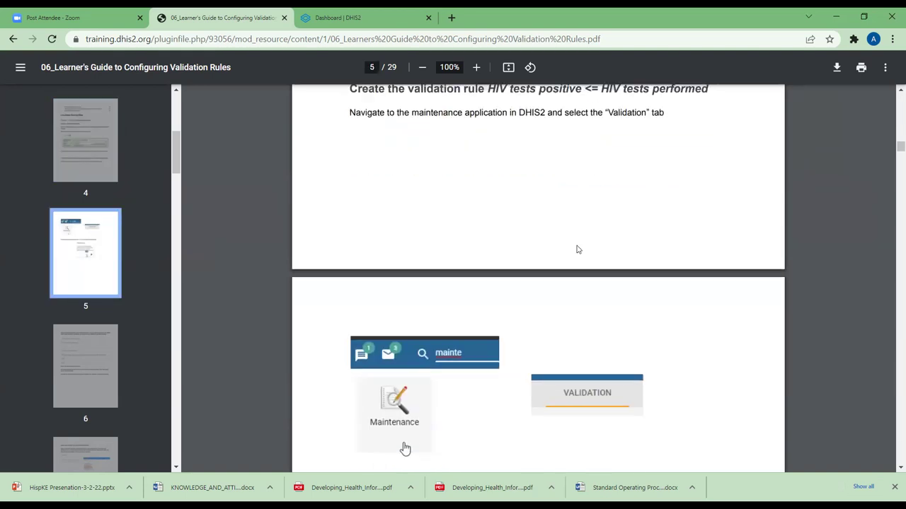
pyautogui.scroll(-2, 577, 249)
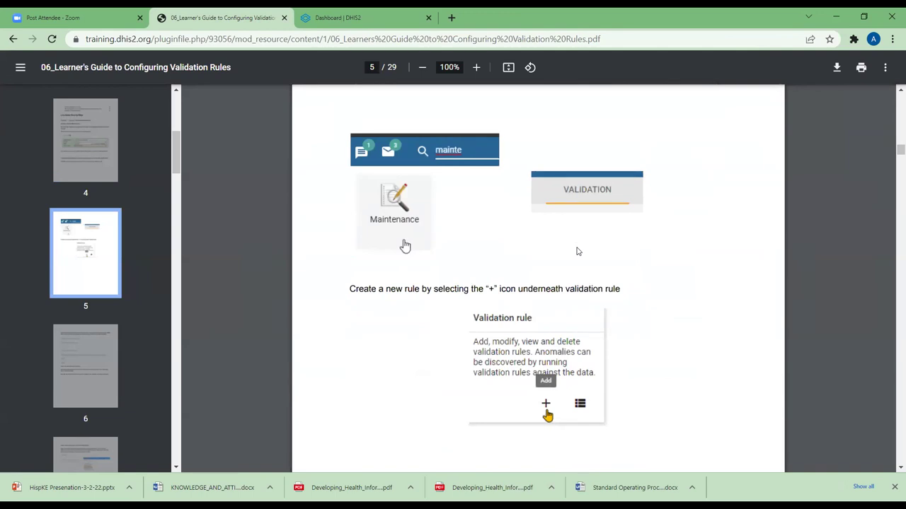
pyautogui.scroll(2, 577, 251)
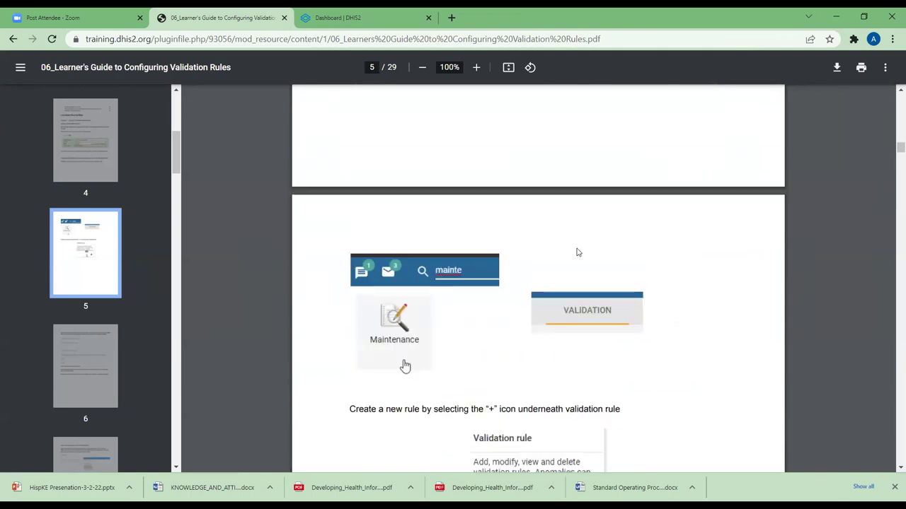